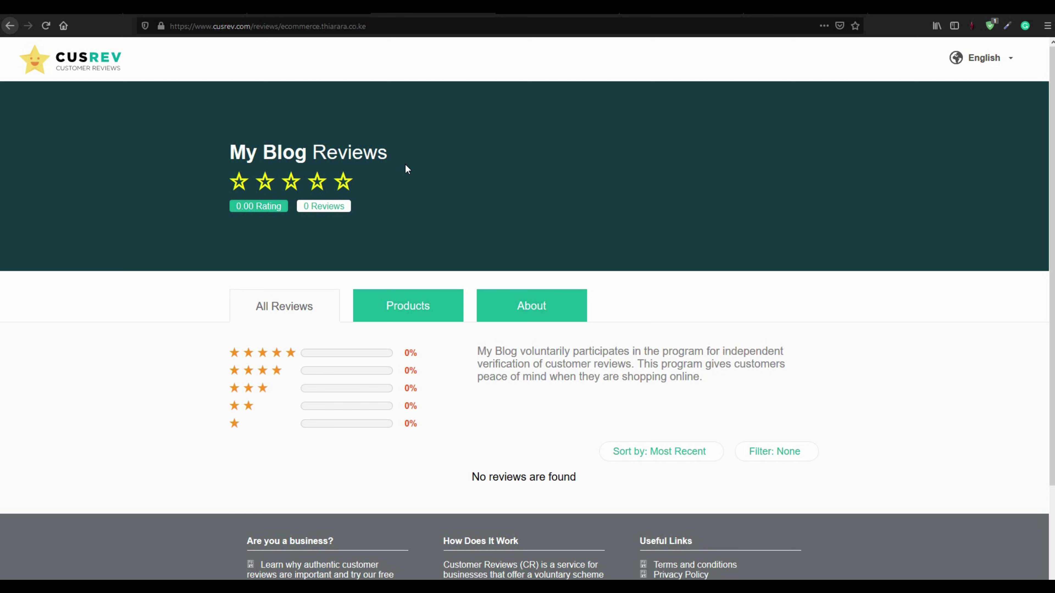
Step: Leave the empty My Blog Reviews page for the AliExpress 'pc microphone' search results
{"action": "left_click_drag", "start_coordinate": [403, 153], "coordinate": [319, 154]}
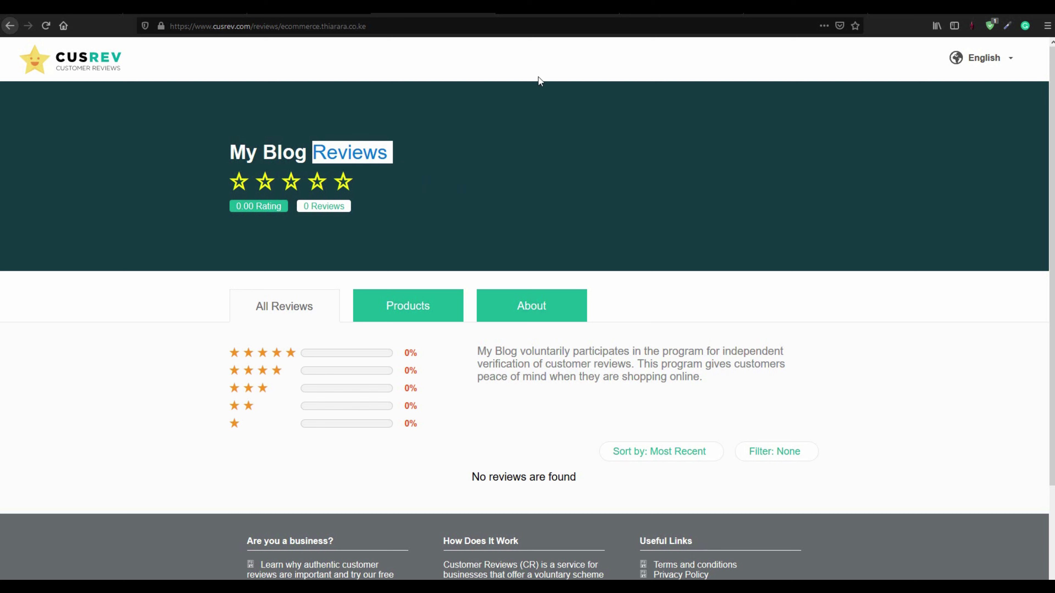
{"action": "key", "text": "ctrl+Tab"}
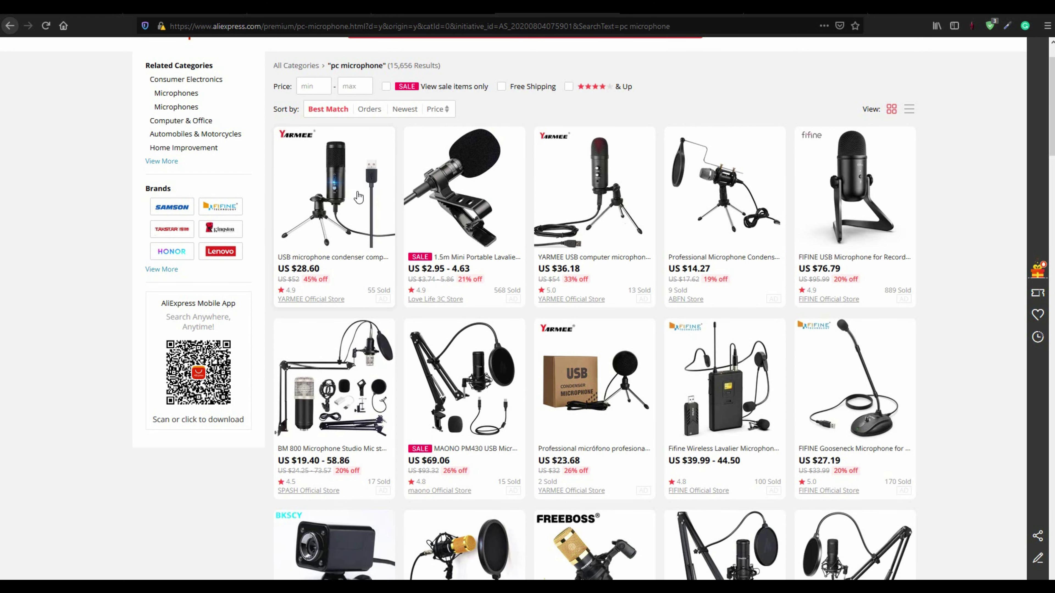
Step: Open the first YARMEE microphone and show its Customer Reviews (9) and a seller's reply
{"action": "scroll", "coordinate": [340, 230], "scroll_direction": "down", "scroll_amount": 1}
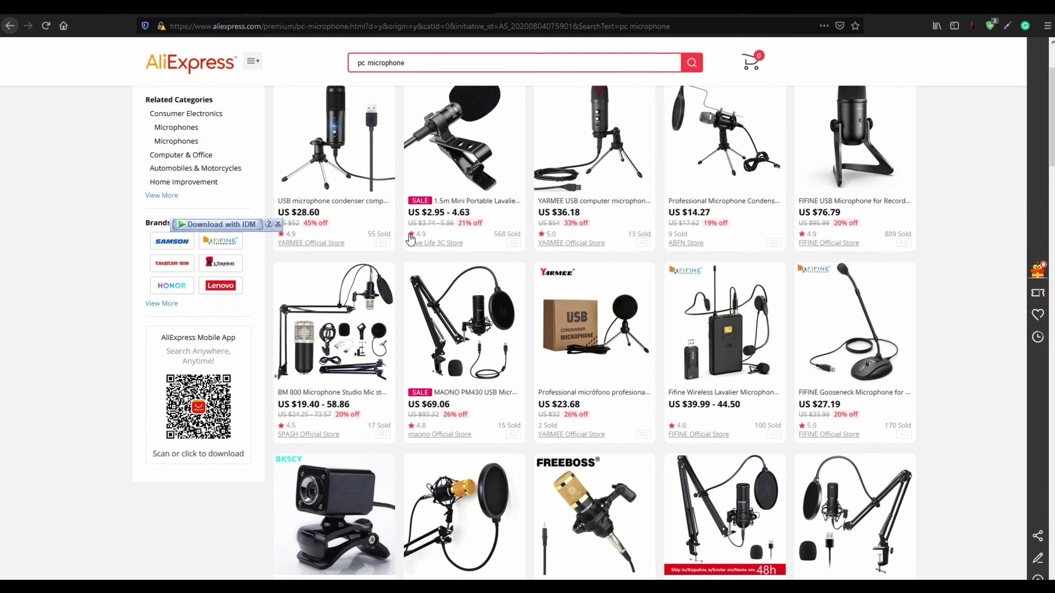
{"action": "scroll", "coordinate": [448, 240], "scroll_direction": "up", "scroll_amount": 2}
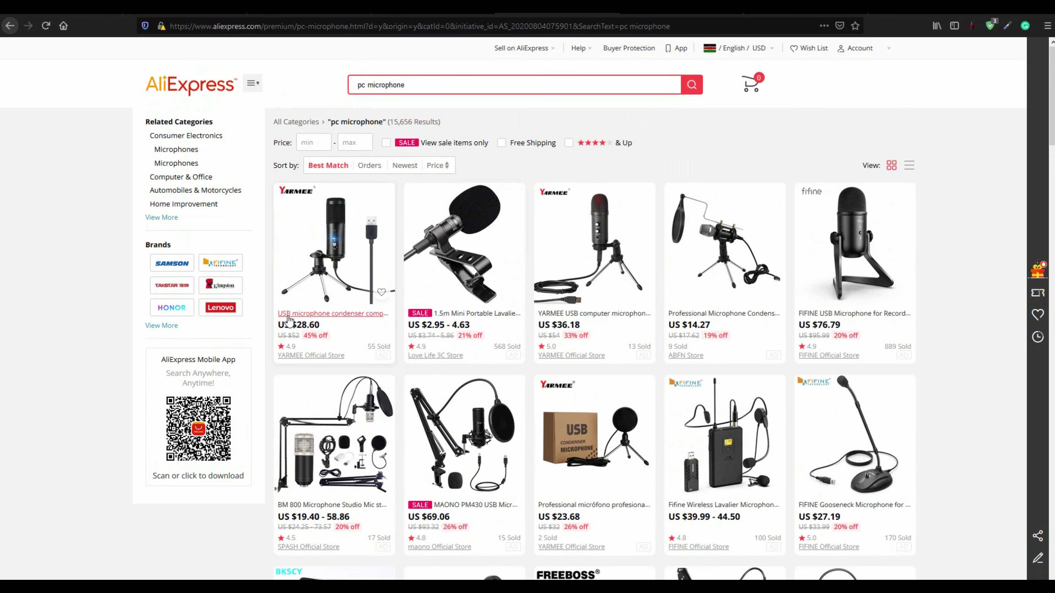
{"action": "left_click", "coordinate": [324, 315]}
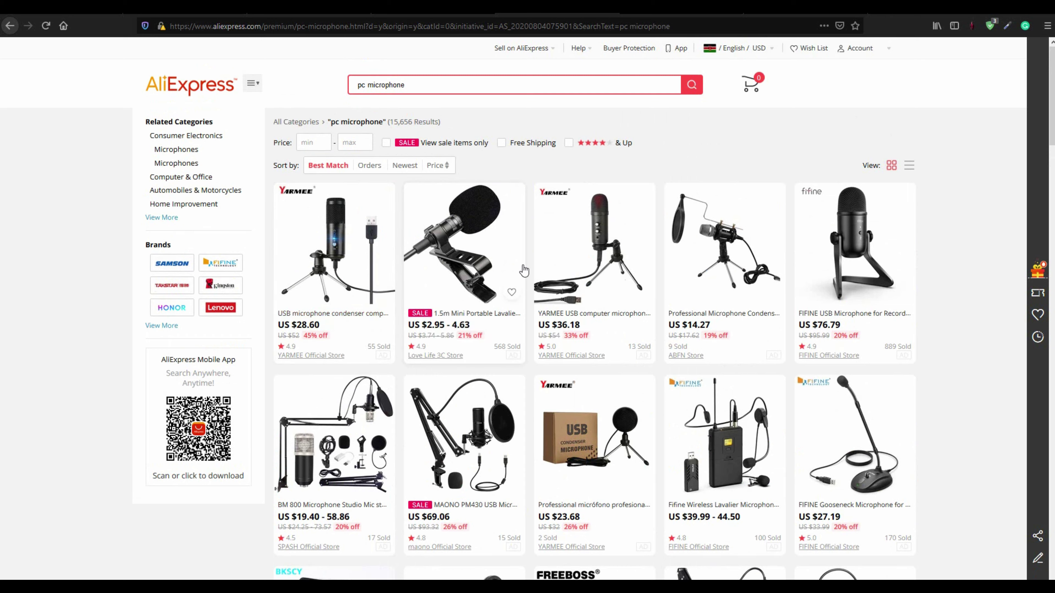
{"action": "scroll", "coordinate": [548, 239], "scroll_direction": "down", "scroll_amount": 10}
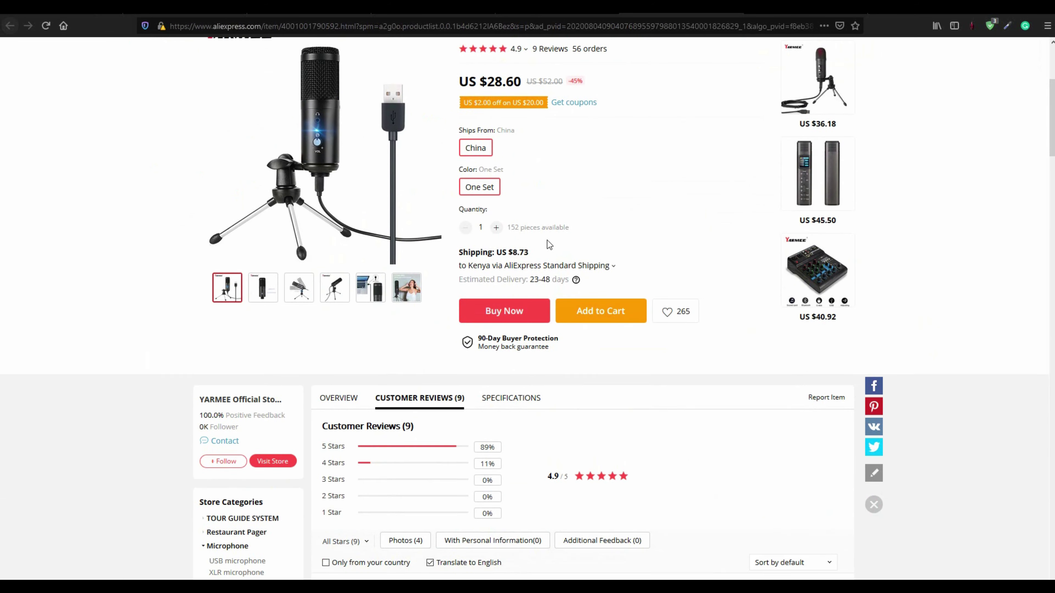
{"action": "left_click_drag", "start_coordinate": [427, 203], "coordinate": [325, 206]}
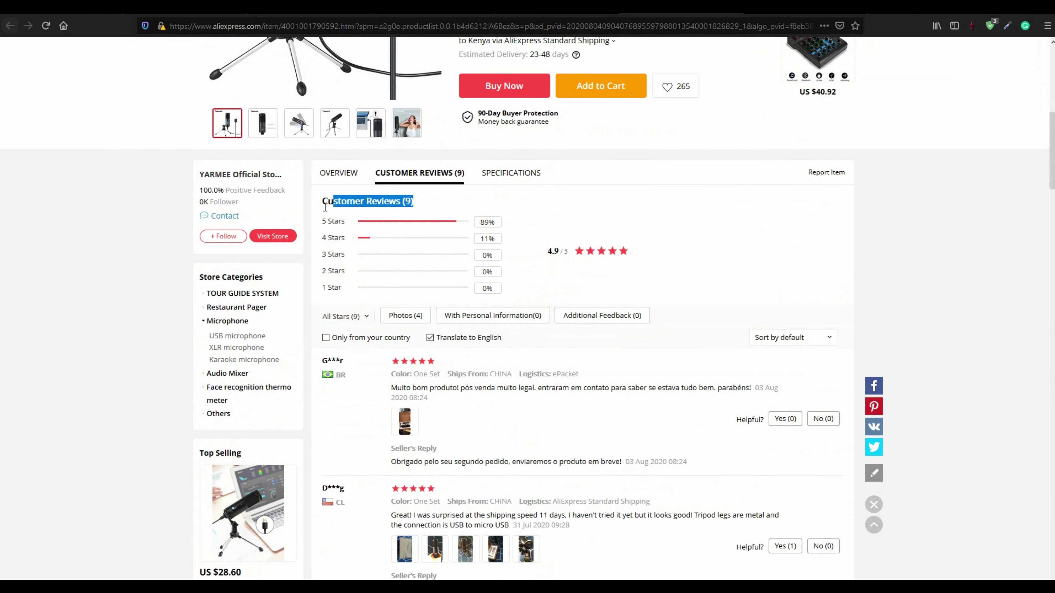
{"action": "scroll", "coordinate": [472, 408], "scroll_direction": "down", "scroll_amount": 3}
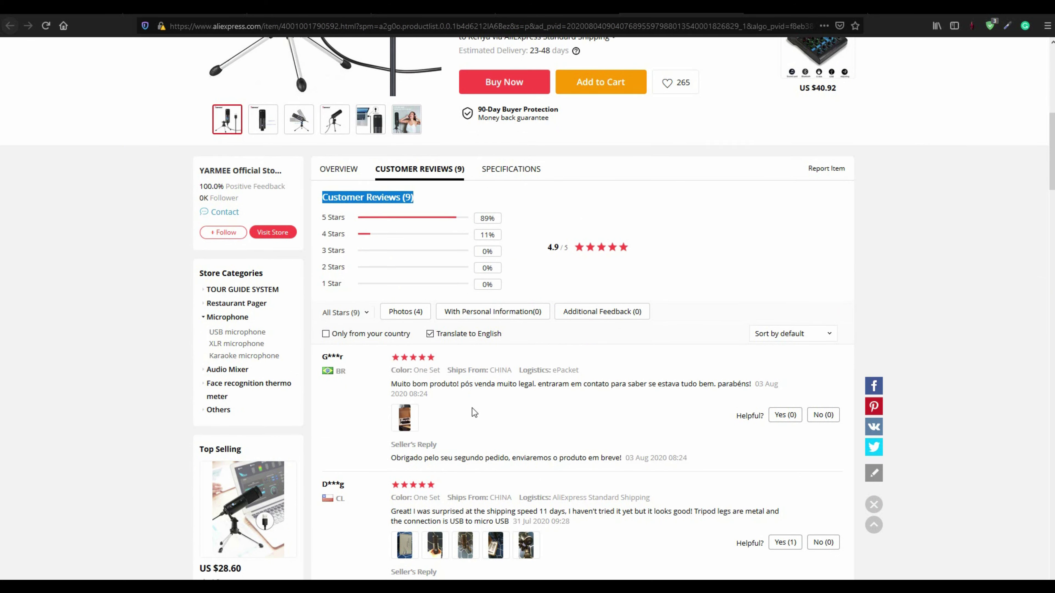
{"action": "left_click_drag", "start_coordinate": [384, 335], "coordinate": [390, 357]}
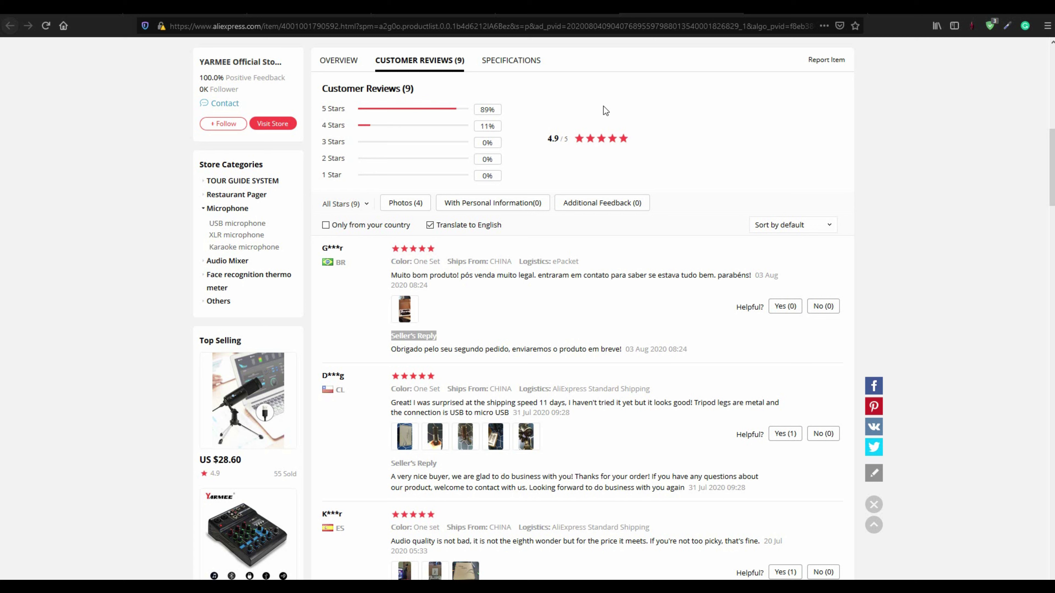
Step: Go to WooCommerce Settings, Products tab, and find the Reviews section
{"action": "left_click", "coordinate": [86, 16]}
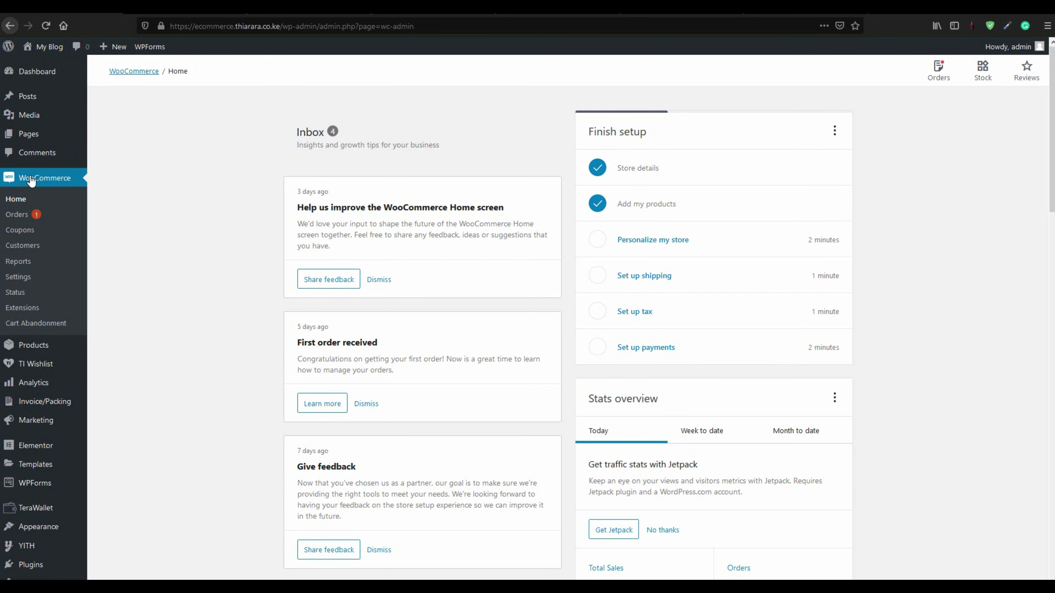
{"action": "left_click", "coordinate": [17, 283]}
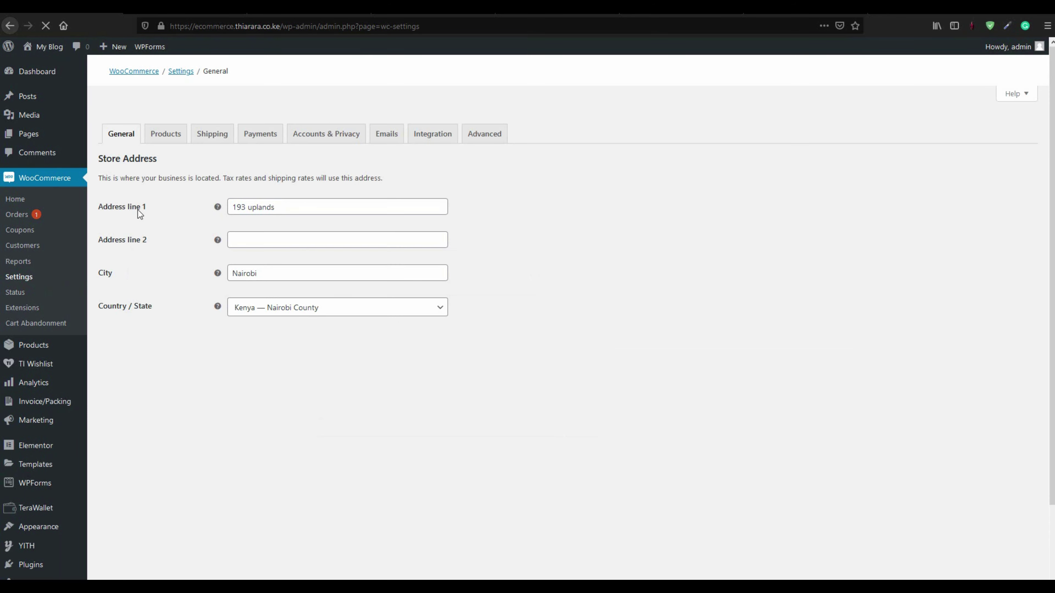
{"action": "left_click", "coordinate": [177, 142]}
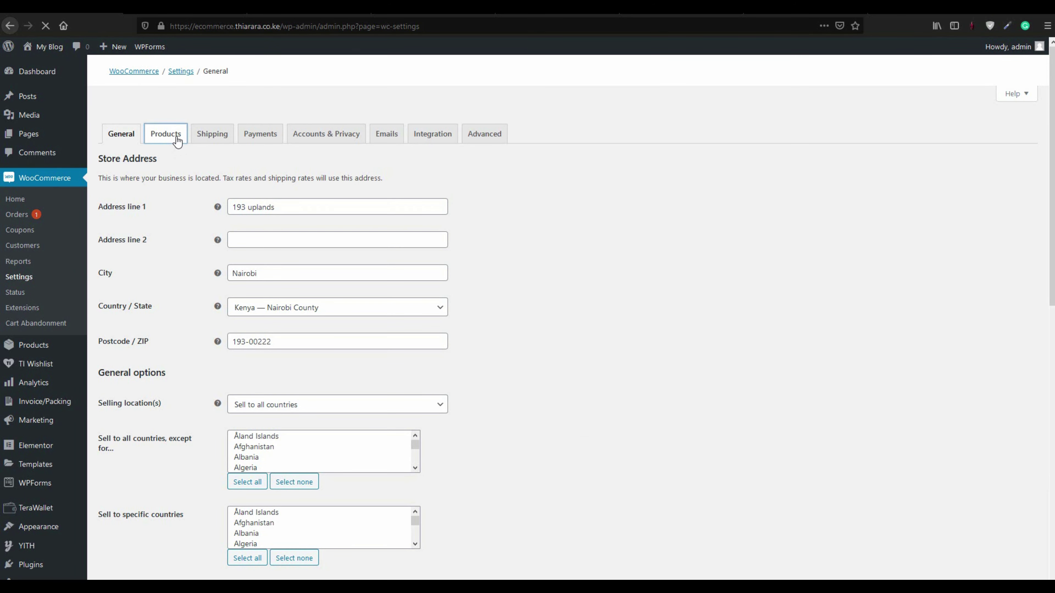
{"action": "scroll", "coordinate": [212, 240], "scroll_direction": "down", "scroll_amount": 2}
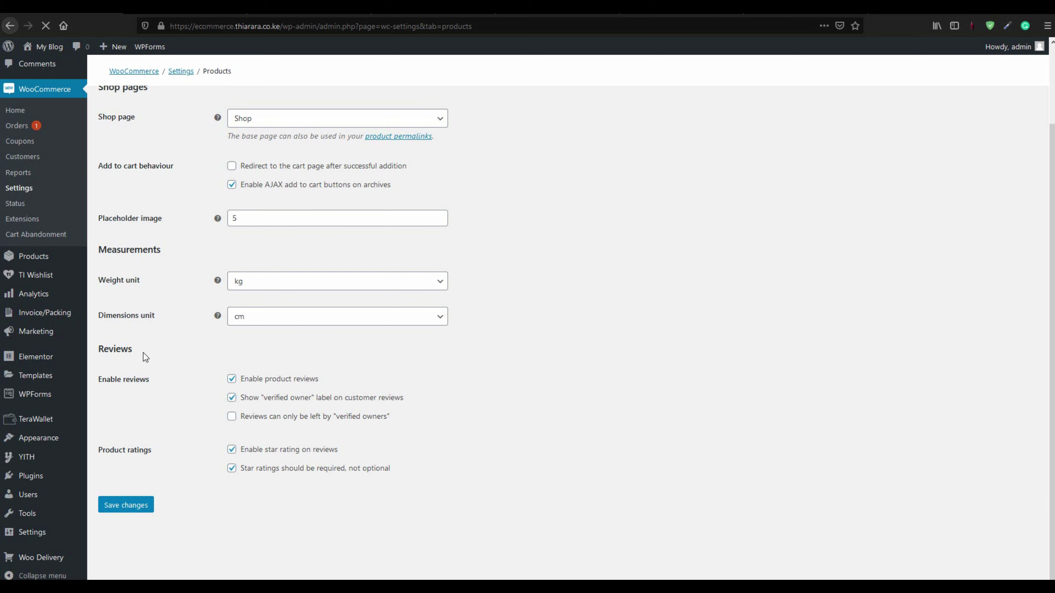
{"action": "left_click_drag", "start_coordinate": [144, 355], "coordinate": [100, 351]}
Step: Keep product reviews, verified owner labels and star ratings on reviews enabled
{"action": "left_click", "coordinate": [232, 359]}
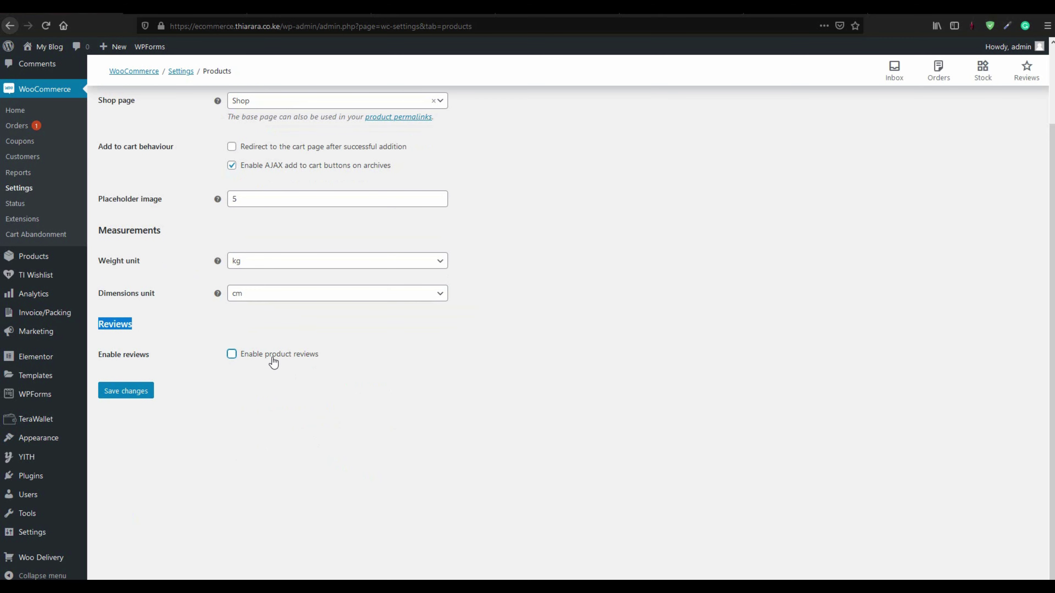
{"action": "left_click", "coordinate": [233, 358]}
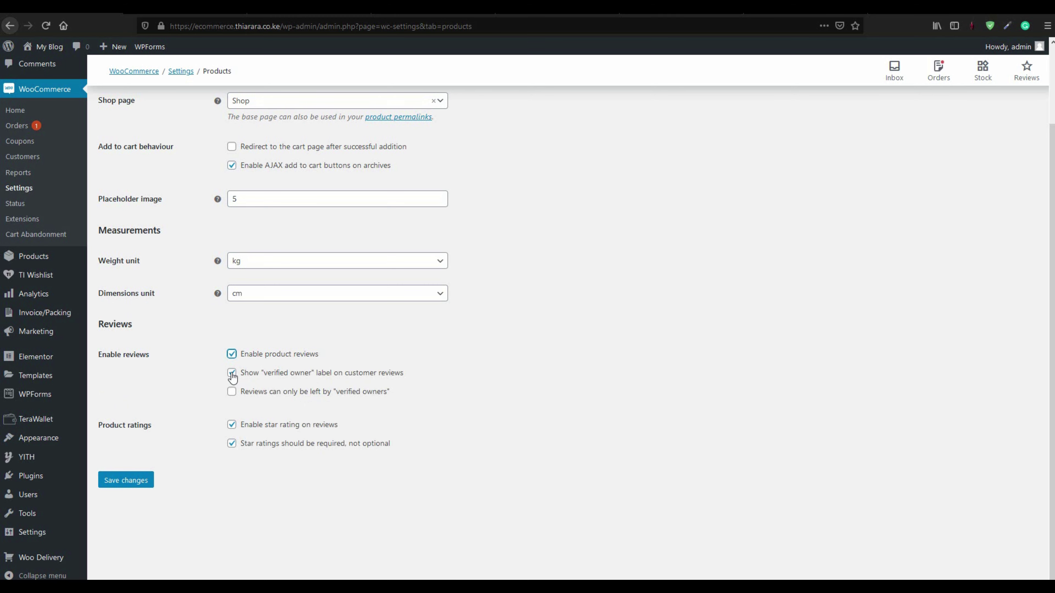
{"action": "left_click", "coordinate": [232, 374]}
{"action": "left_click", "coordinate": [232, 374]}
{"action": "left_click_drag", "start_coordinate": [101, 428], "coordinate": [156, 435]}
{"action": "left_click", "coordinate": [232, 425]}
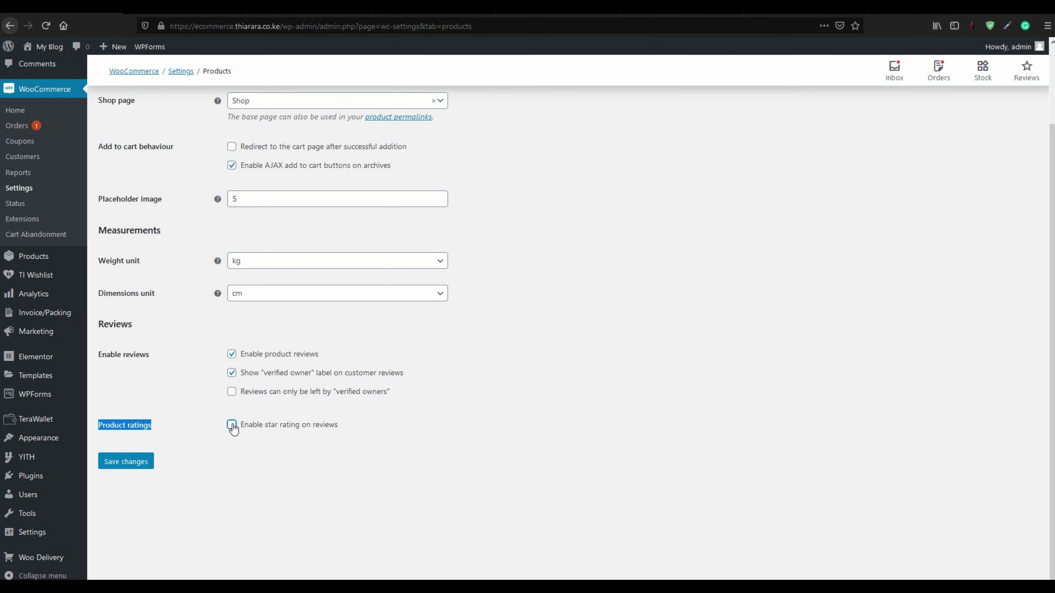
{"action": "left_click", "coordinate": [232, 425]}
{"action": "left_click_drag", "start_coordinate": [339, 427], "coordinate": [245, 432]}
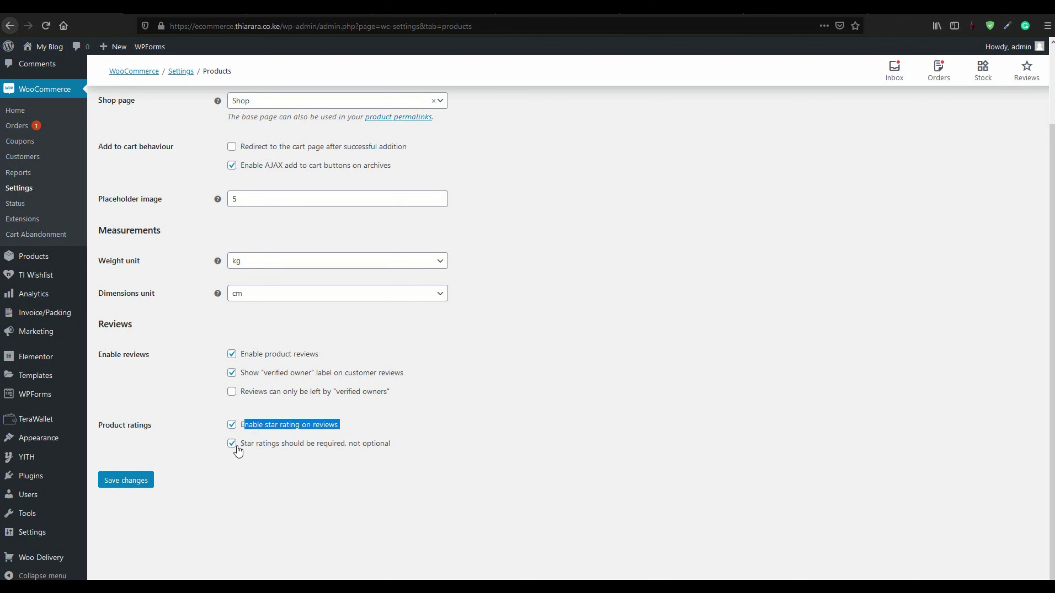
Step: Compare with the Sport shoe review form, then save with star ratings required
{"action": "left_click", "coordinate": [309, 15]}
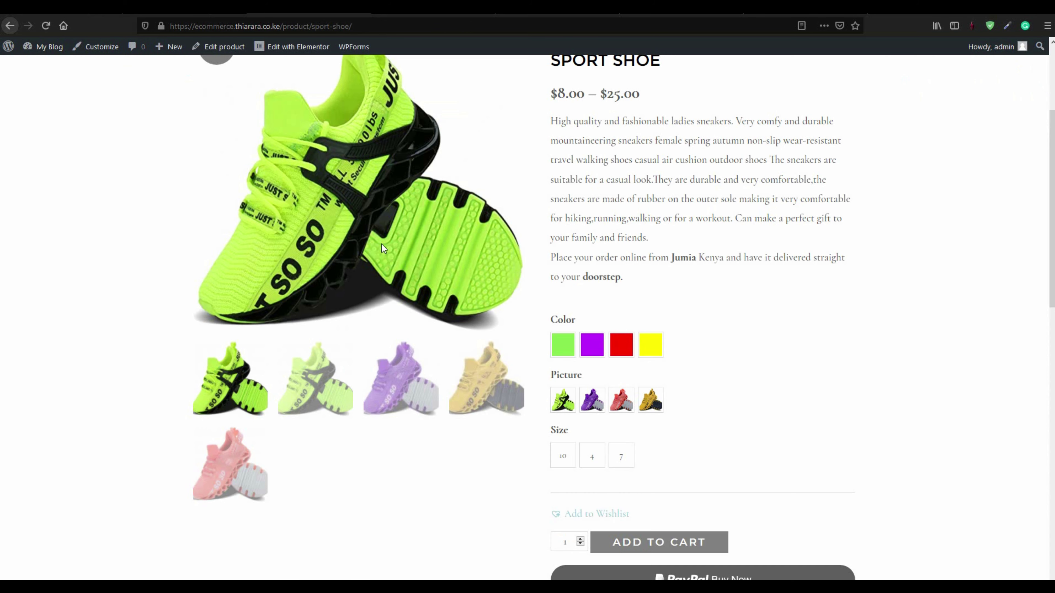
{"action": "scroll", "coordinate": [598, 474], "scroll_direction": "down", "scroll_amount": 5}
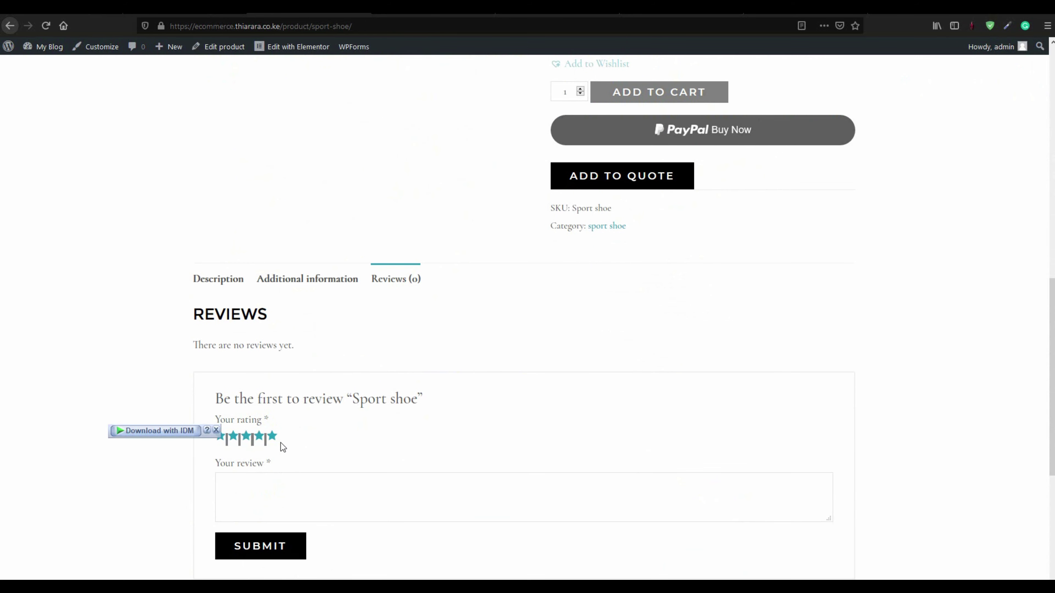
{"action": "key", "text": "ctrl+Tab"}
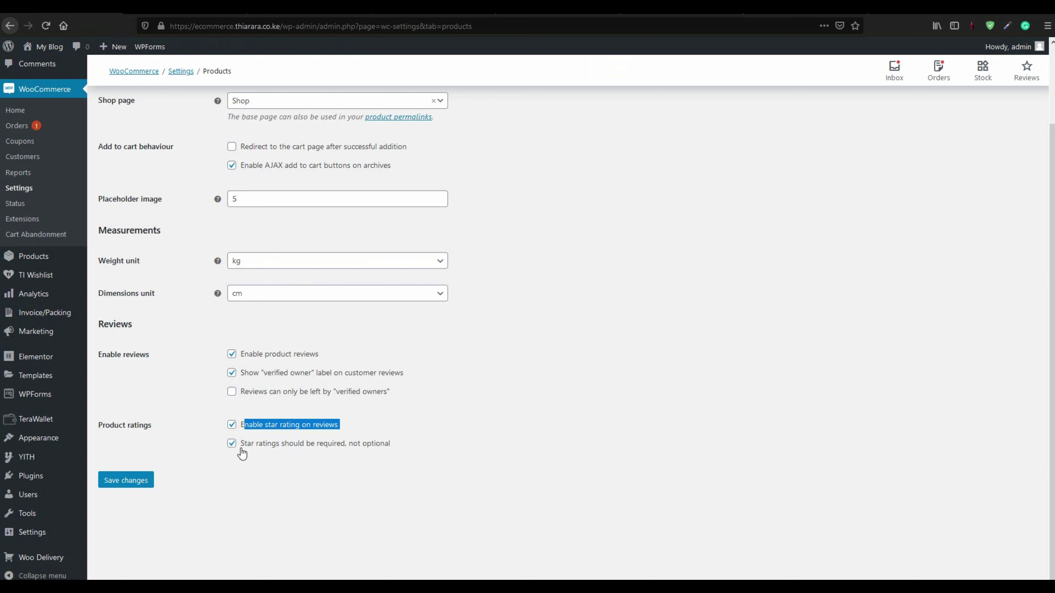
{"action": "left_click_drag", "start_coordinate": [240, 444], "coordinate": [340, 454]}
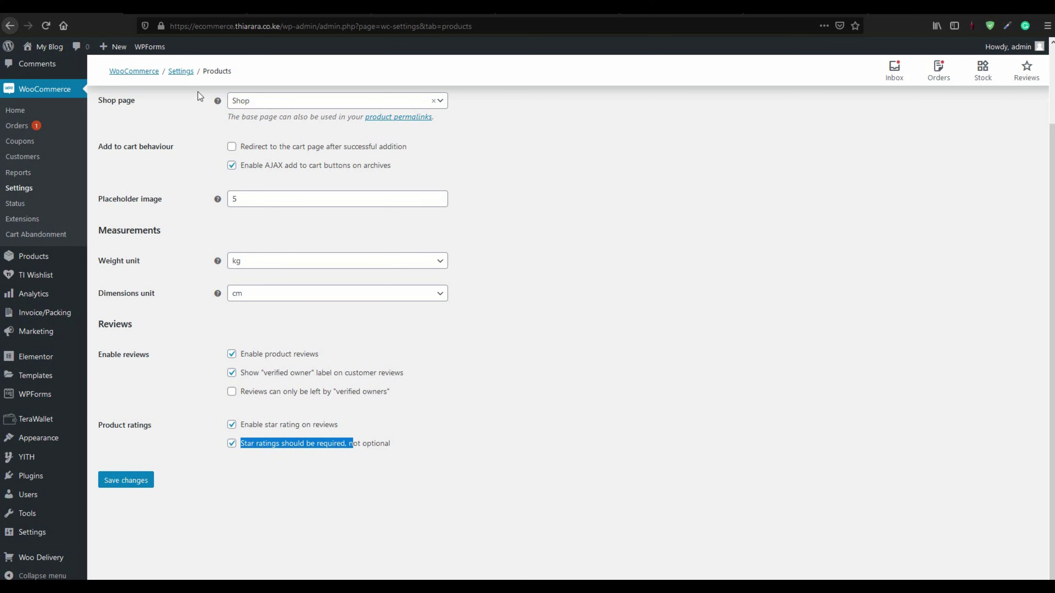
{"action": "key", "text": "ctrl+Tab"}
{"action": "left_click", "coordinate": [248, 440]}
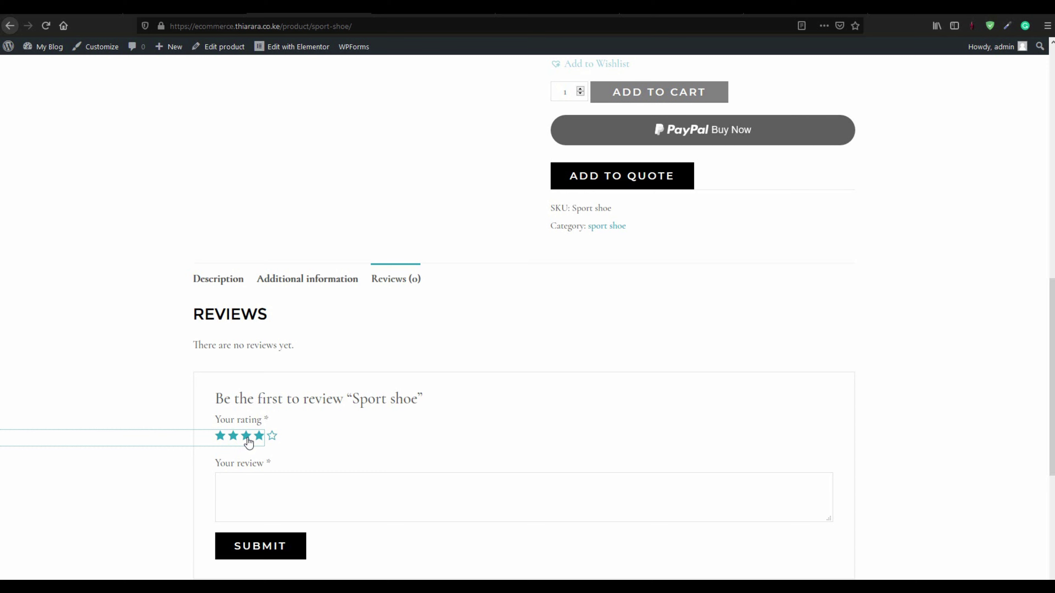
{"action": "key", "text": "ctrl+shift+Tab"}
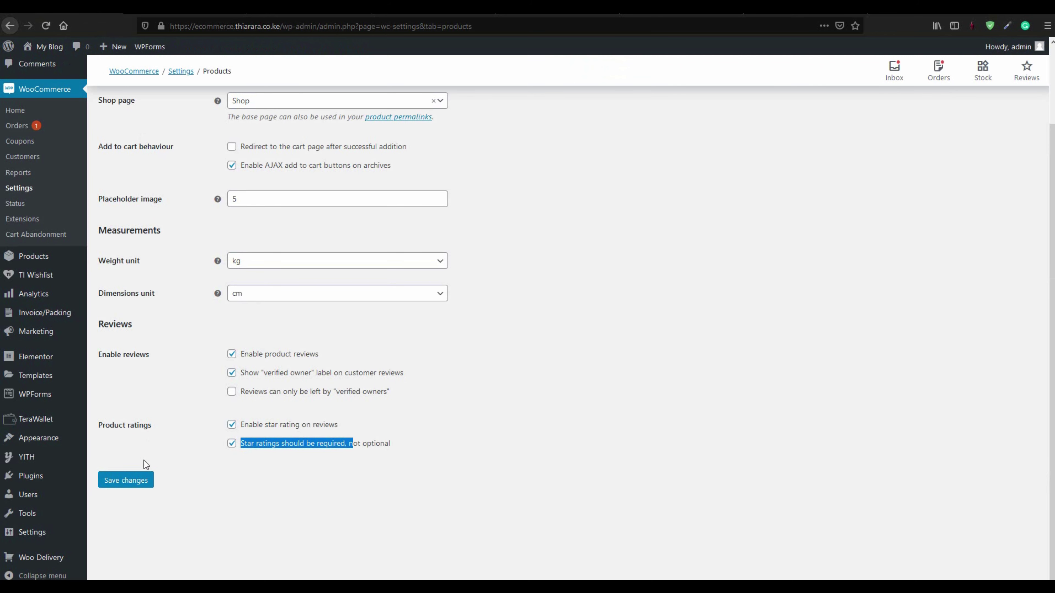
{"action": "left_click", "coordinate": [137, 481]}
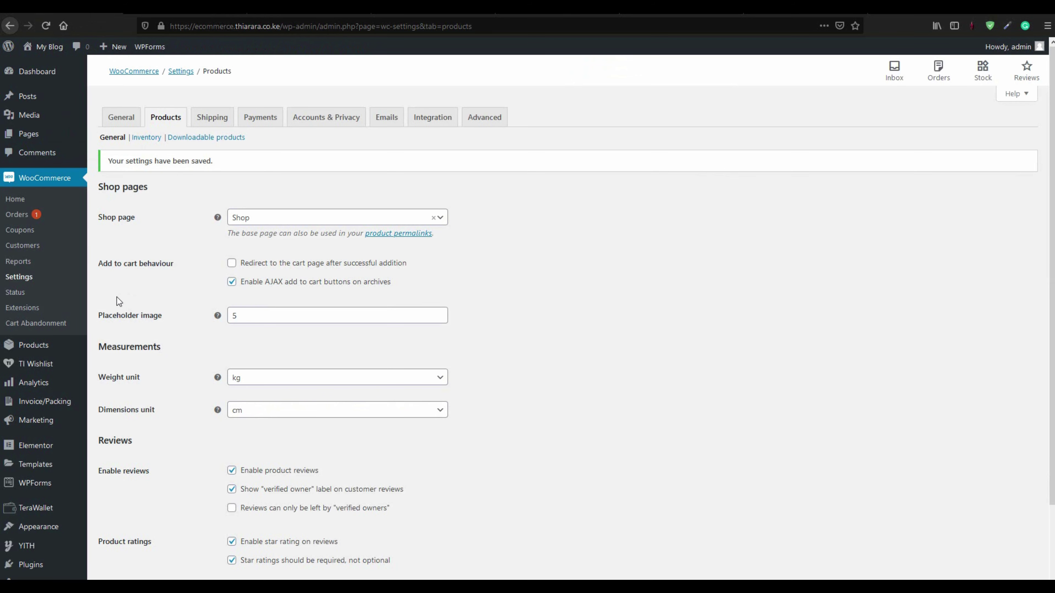
Step: Search the plugin directory for 'wooCommerce review'
{"action": "mouse_move", "coordinate": [82, 397]}
{"action": "mouse_move", "coordinate": [55, 575]}
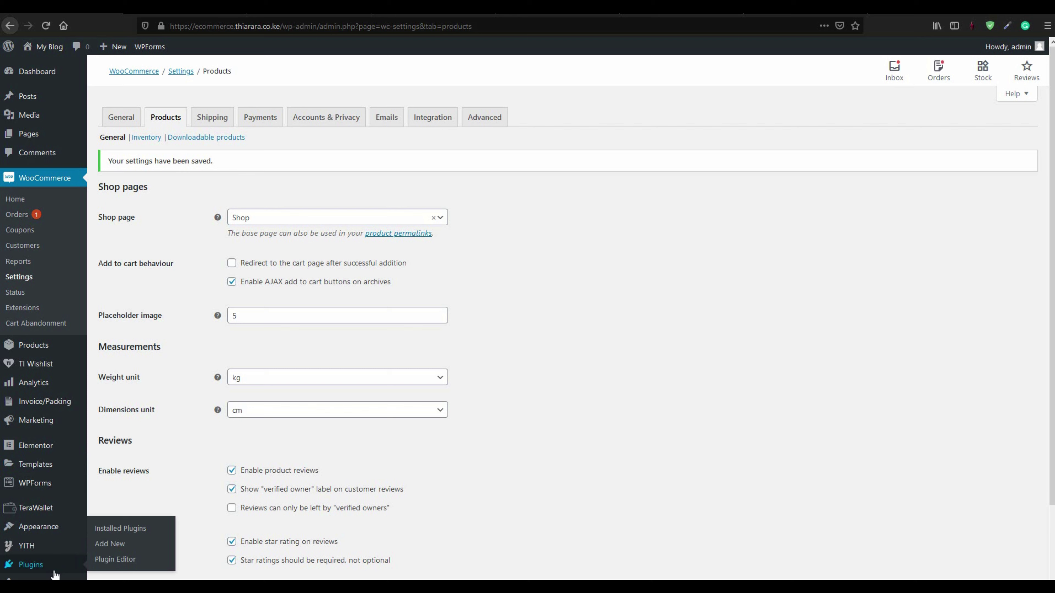
{"action": "left_click", "coordinate": [104, 548]}
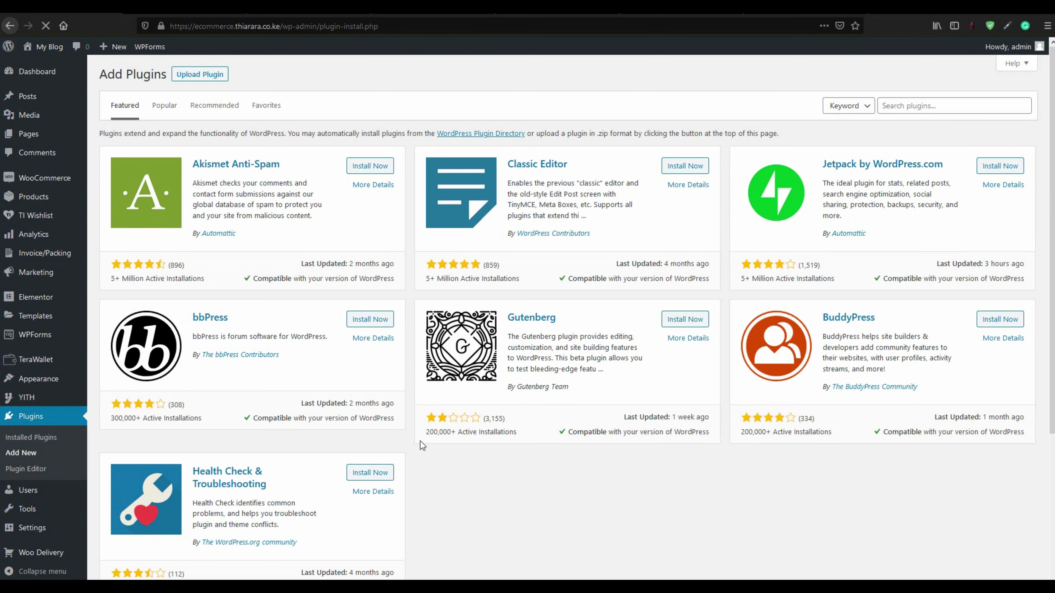
{"action": "left_click", "coordinate": [902, 105]}
{"action": "right_click", "coordinate": [901, 106]}
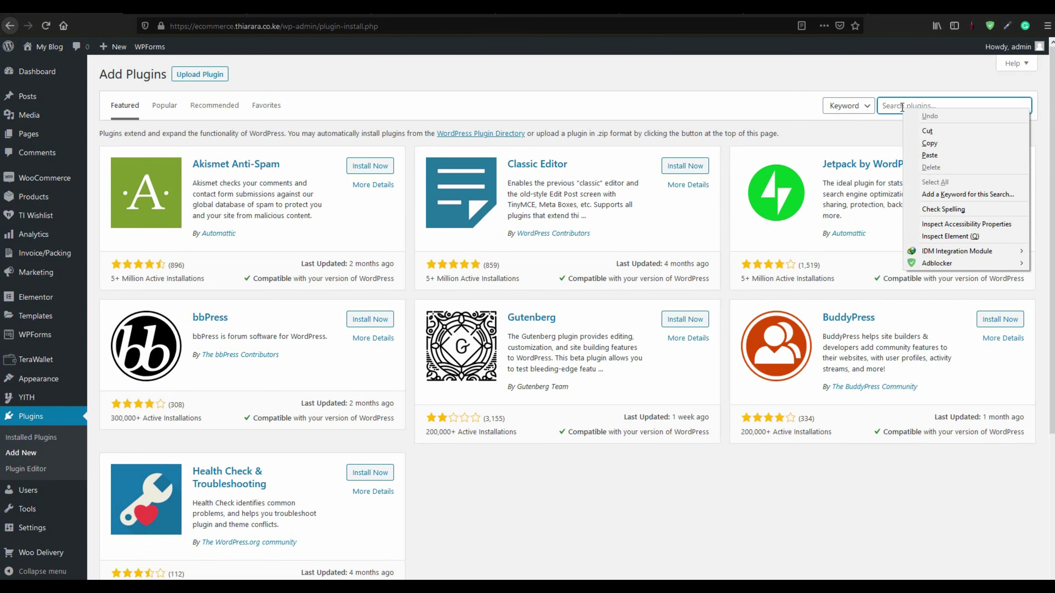
{"action": "key", "text": "p"}
{"action": "triple_click", "coordinate": [914, 107]}
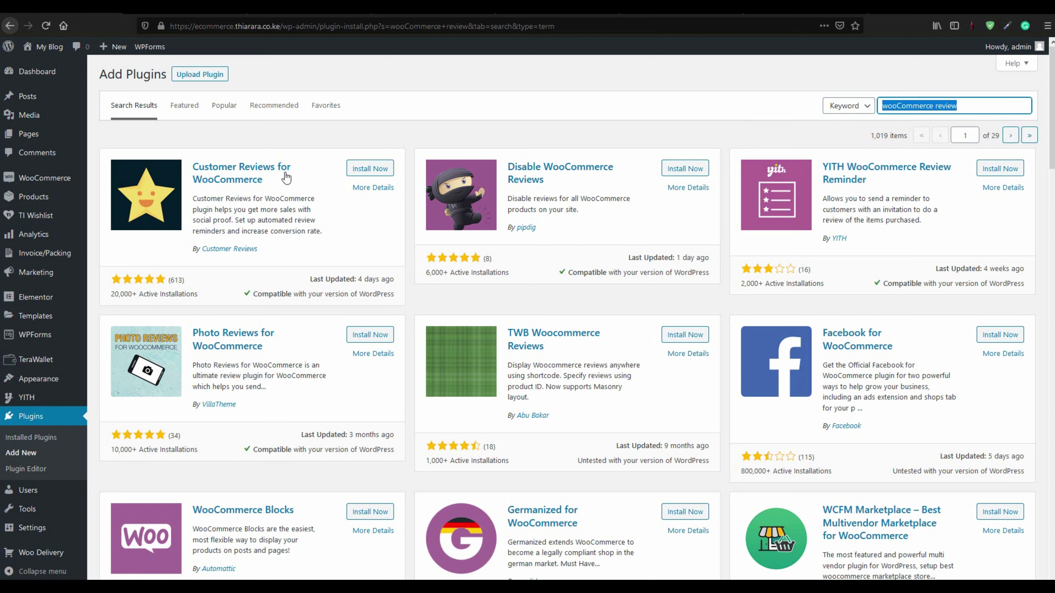
Step: Check the Customer Reviews for WooCommerce rating and update date, then install and activate it
{"action": "left_click_drag", "start_coordinate": [258, 250], "coordinate": [205, 242]}
{"action": "left_click_drag", "start_coordinate": [106, 291], "coordinate": [200, 296]}
{"action": "left_click", "coordinate": [200, 296]}
{"action": "left_click_drag", "start_coordinate": [311, 280], "coordinate": [395, 281]}
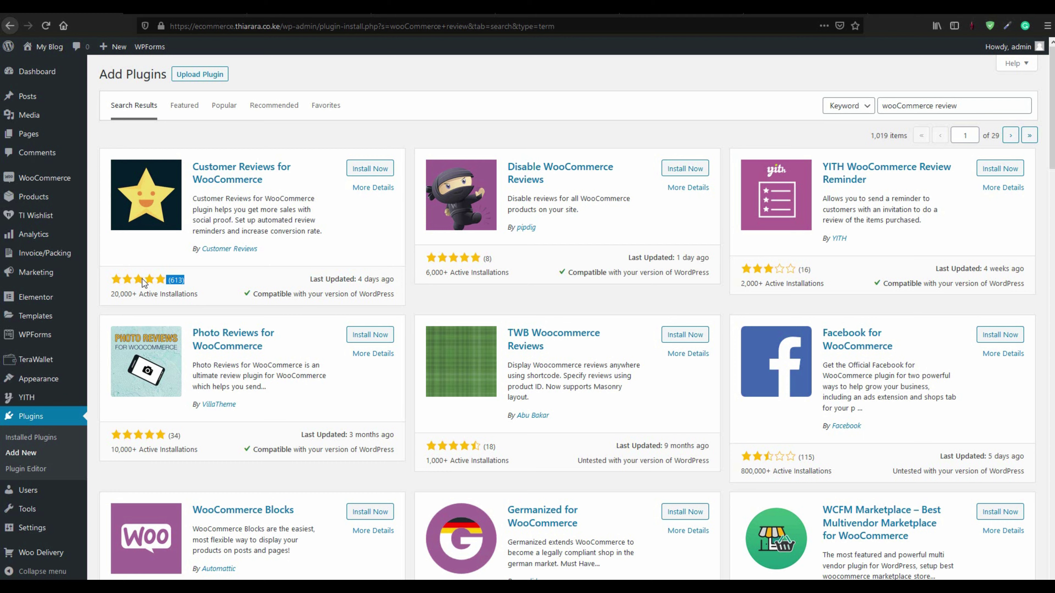
{"action": "left_click_drag", "start_coordinate": [165, 279], "coordinate": [177, 277]}
{"action": "left_click", "coordinate": [186, 283]}
{"action": "left_click", "coordinate": [377, 173]}
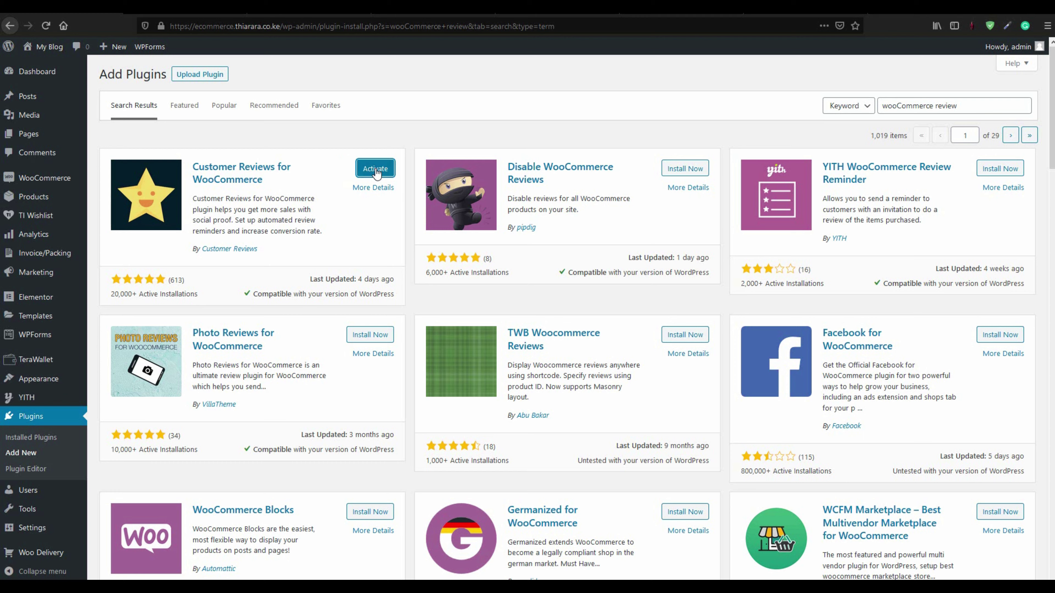
{"action": "left_click", "coordinate": [375, 168]}
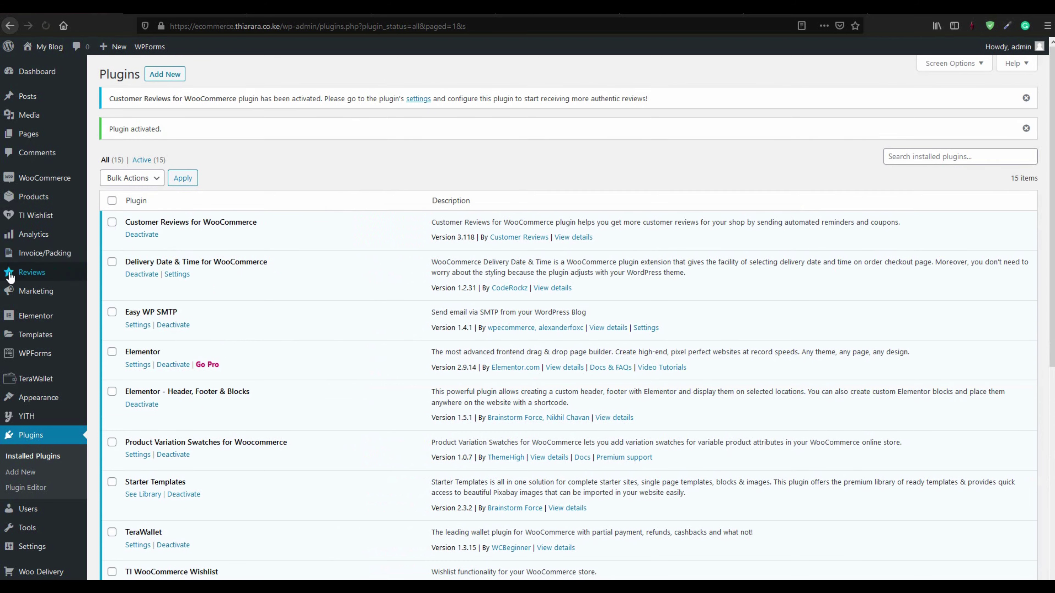
Step: Enable automatic review reminders with a 4-day sending delay on Completed orders
{"action": "mouse_move", "coordinate": [8, 278]}
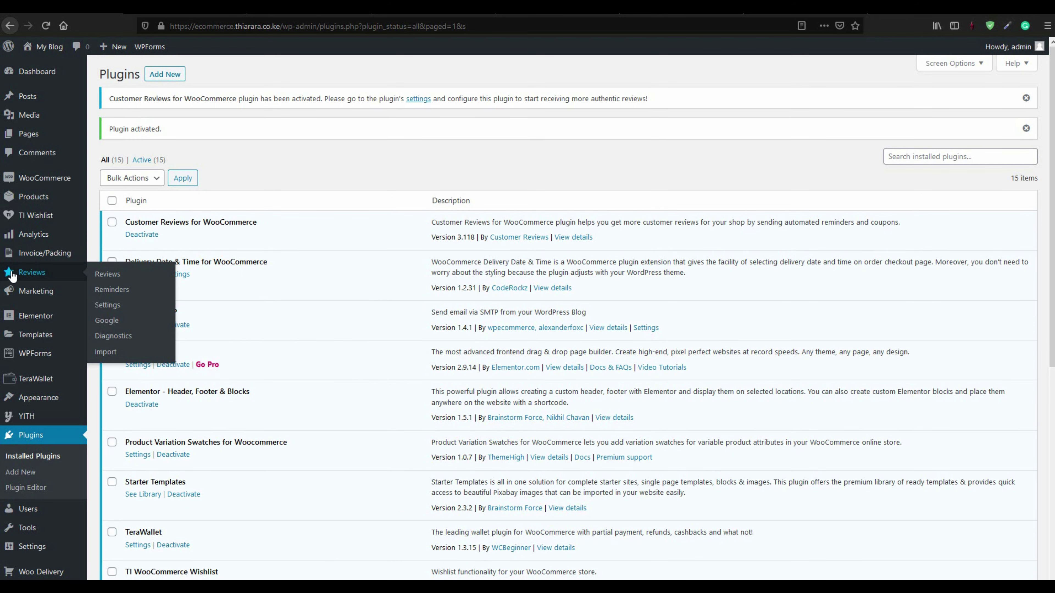
{"action": "left_click", "coordinate": [108, 306]}
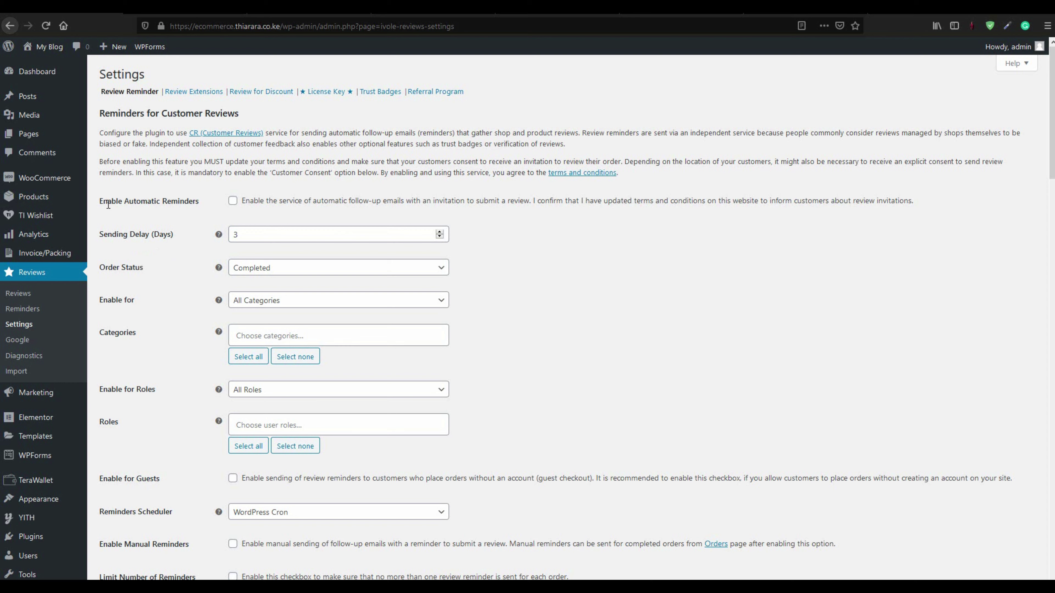
{"action": "left_click", "coordinate": [233, 202]}
{"action": "left_click_drag", "start_coordinate": [105, 242], "coordinate": [146, 240]}
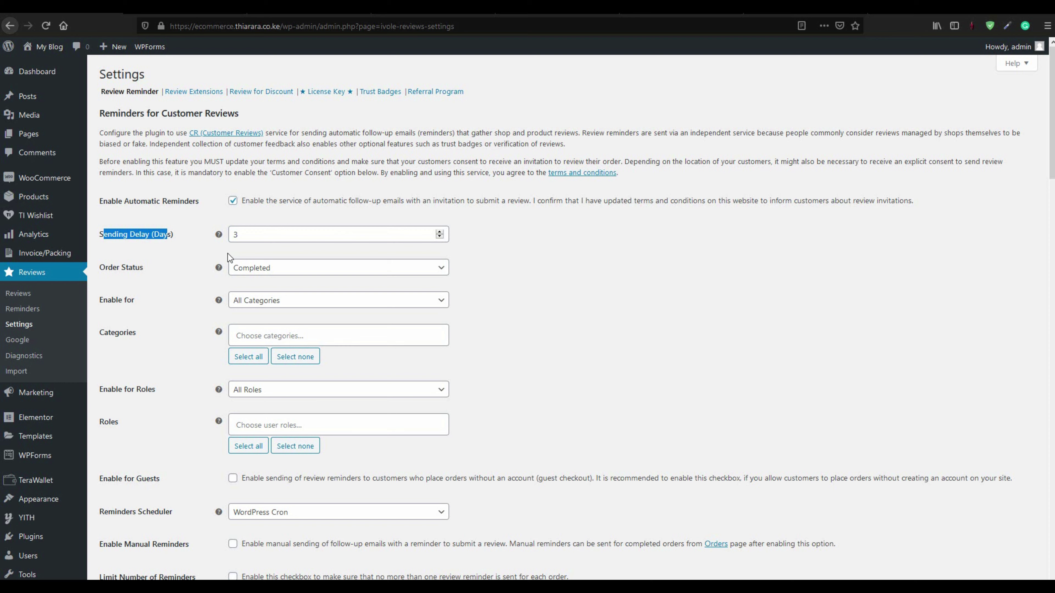
{"action": "double_click", "coordinate": [253, 237]}
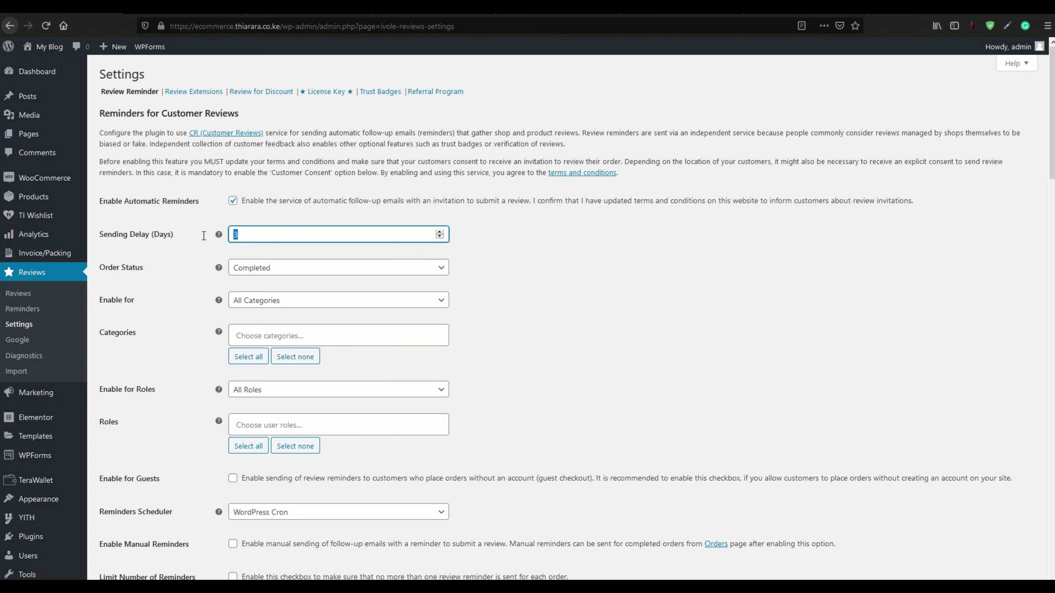
{"action": "type", "text": "4"}
{"action": "left_click_drag", "start_coordinate": [150, 269], "coordinate": [99, 270]}
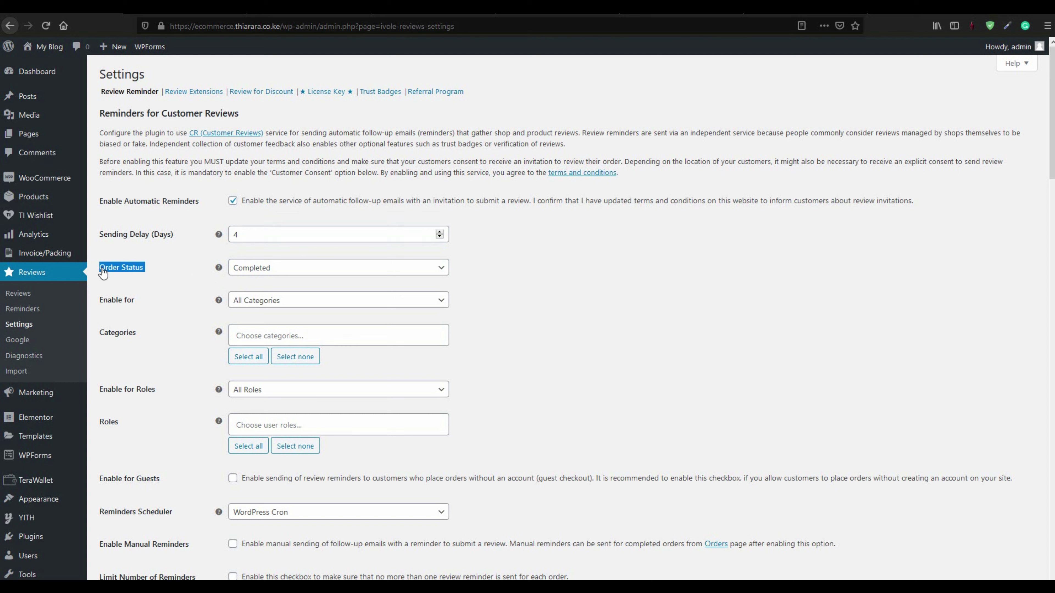
{"action": "left_click", "coordinate": [286, 269]}
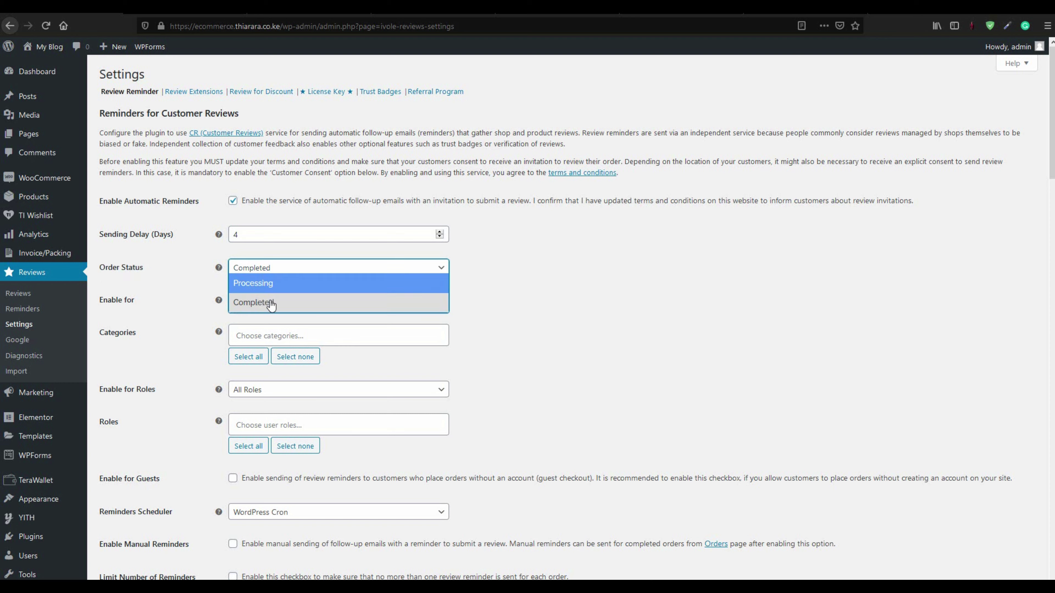
{"action": "left_click", "coordinate": [272, 307]}
Step: Limit reminders to Specific Categories, leaving the category list empty
{"action": "left_click_drag", "start_coordinate": [152, 309], "coordinate": [100, 309]}
{"action": "left_click", "coordinate": [270, 301]}
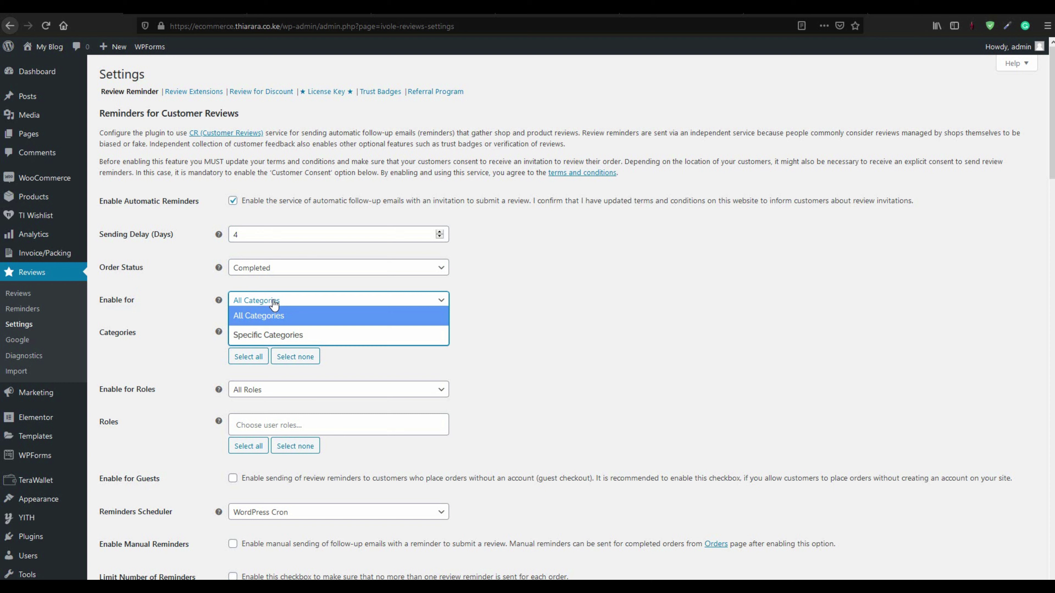
{"action": "left_click", "coordinate": [272, 335]}
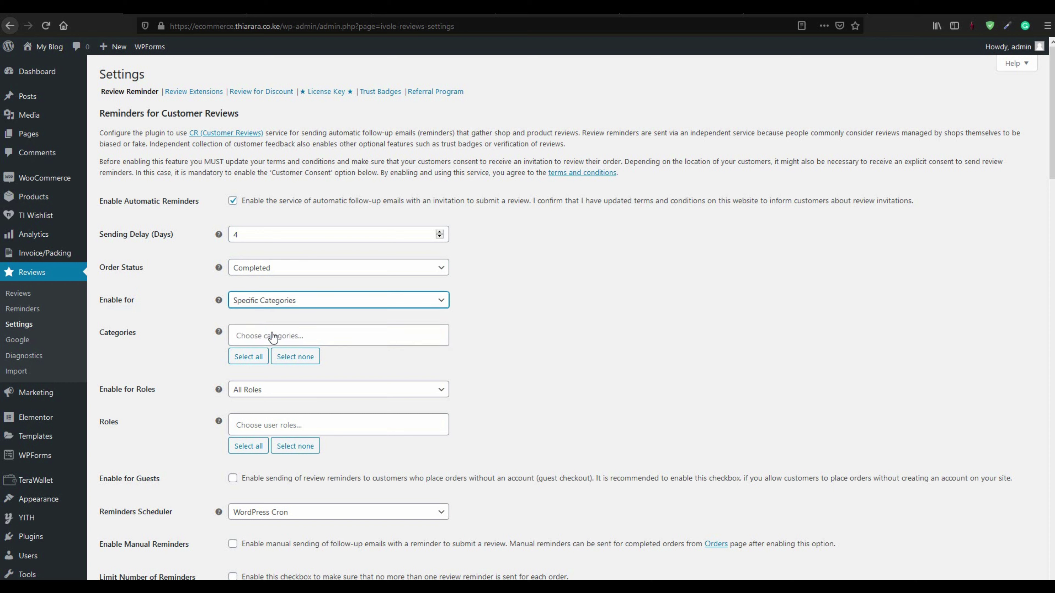
{"action": "left_click", "coordinate": [300, 300]}
{"action": "left_click", "coordinate": [282, 316]}
{"action": "left_click", "coordinate": [296, 301]}
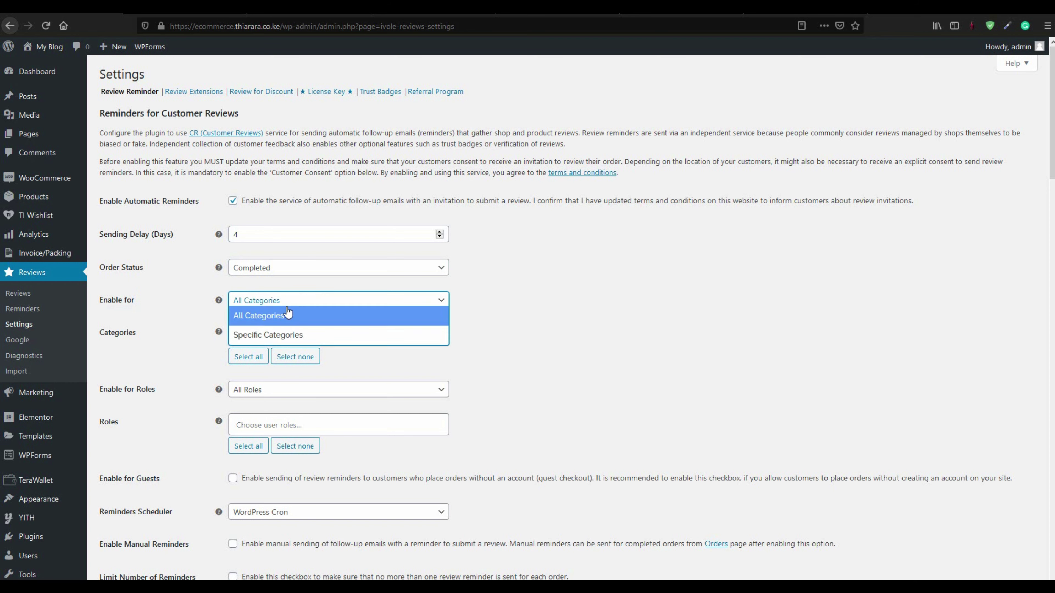
{"action": "left_click", "coordinate": [268, 335]}
{"action": "left_click", "coordinate": [262, 335]}
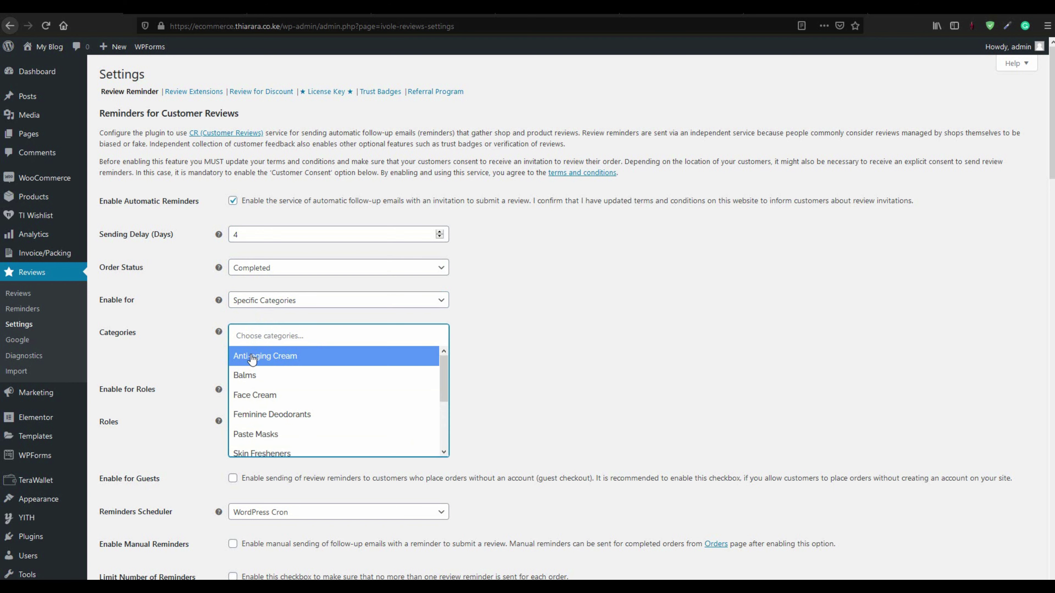
{"action": "scroll", "coordinate": [299, 411], "scroll_direction": "down", "scroll_amount": 2}
{"action": "scroll", "coordinate": [296, 408], "scroll_direction": "up", "scroll_amount": 2}
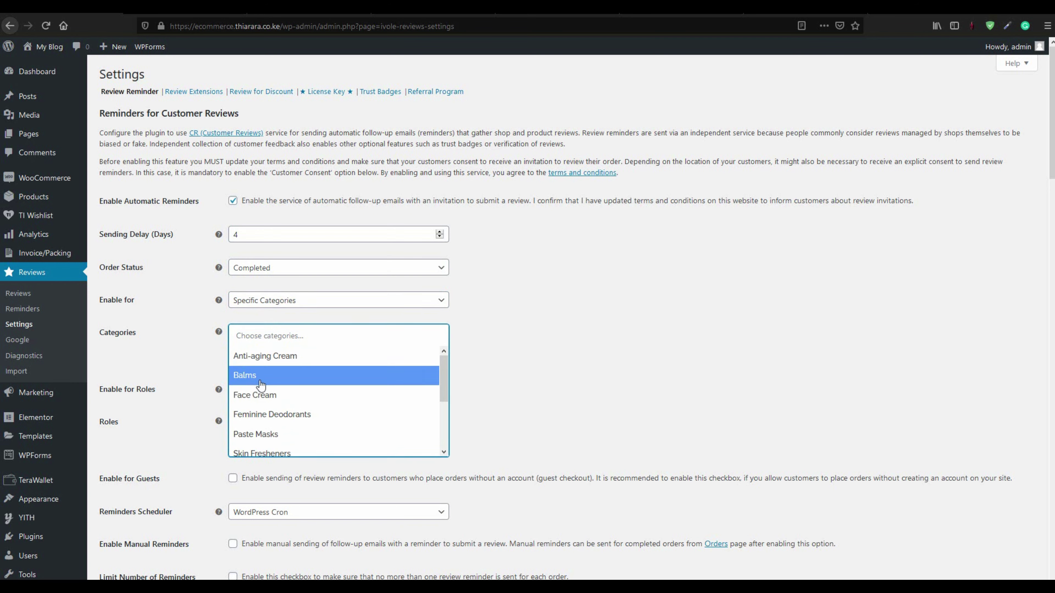
{"action": "left_click", "coordinate": [110, 389]}
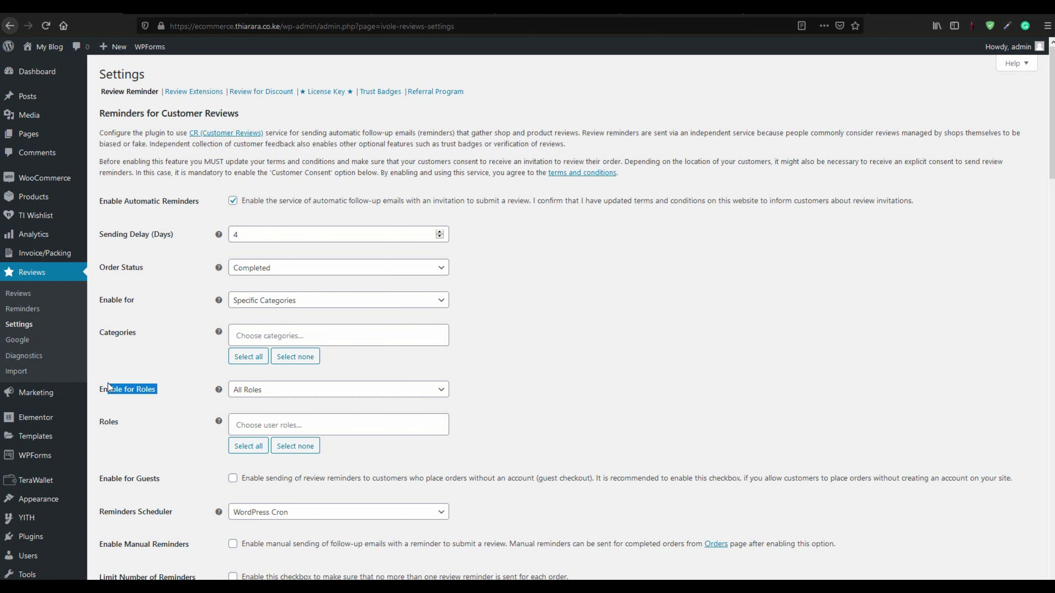
Step: Set Enable for Roles to Specific Roles
{"action": "left_click", "coordinate": [252, 390]}
{"action": "left_click", "coordinate": [267, 405]}
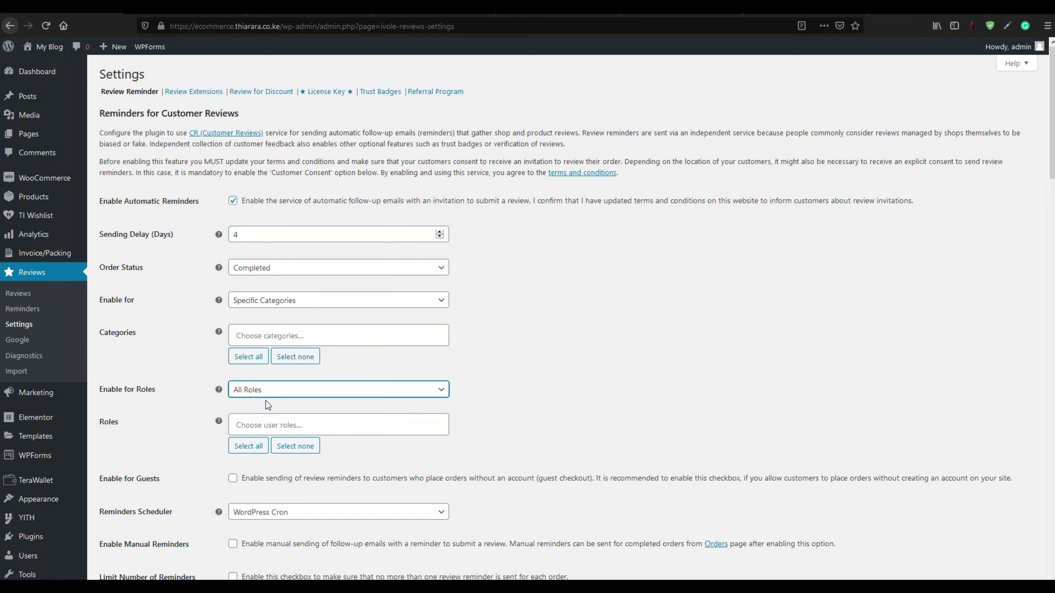
{"action": "left_click", "coordinate": [274, 393]}
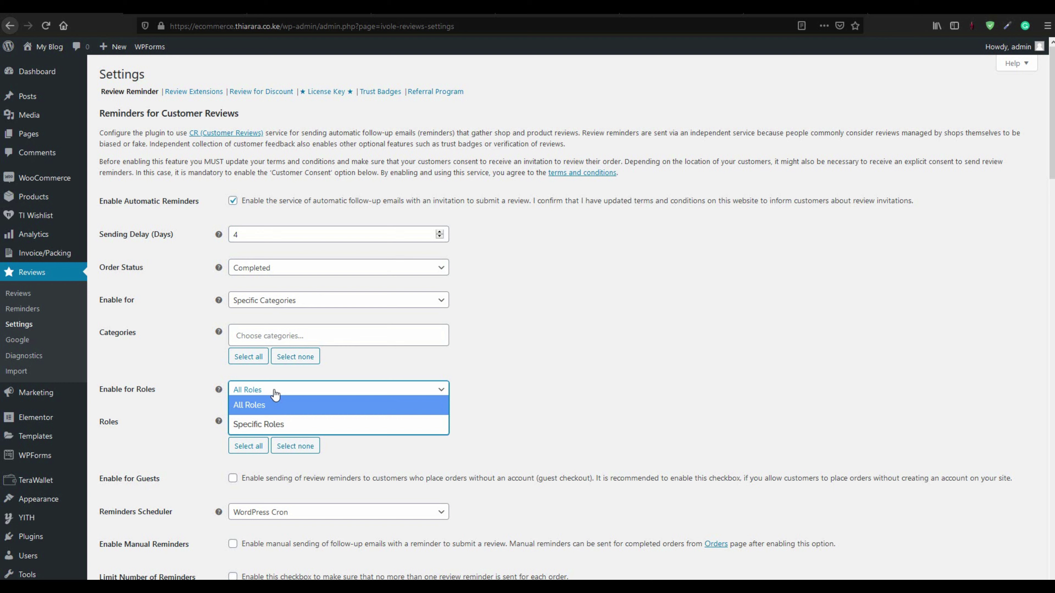
{"action": "left_click", "coordinate": [275, 392]}
{"action": "left_click", "coordinate": [275, 392]}
{"action": "left_click", "coordinate": [272, 423]}
{"action": "left_click", "coordinate": [276, 420]}
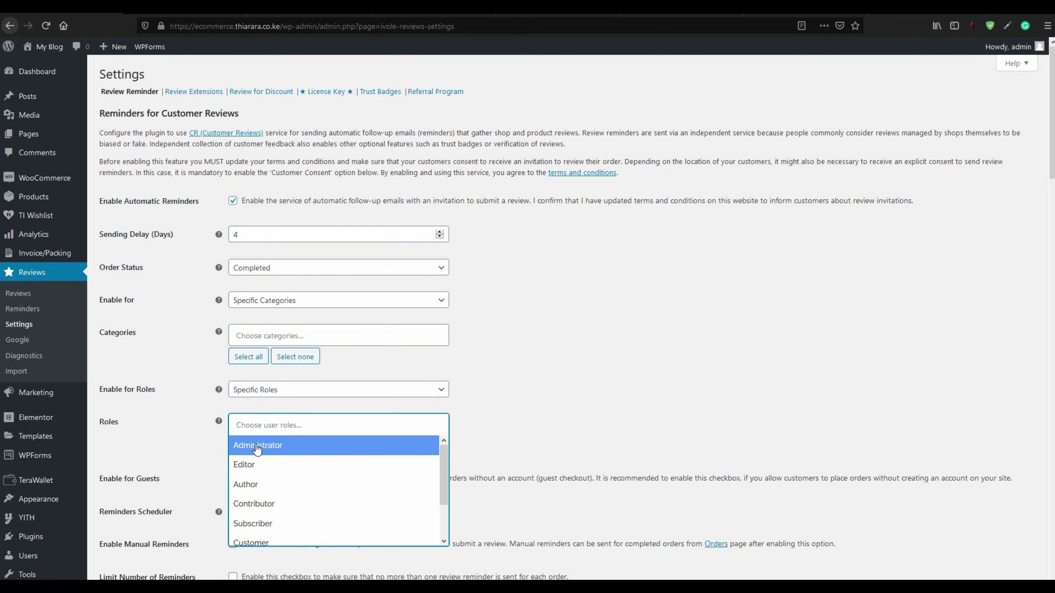
Step: Add Administrator, Editor, Author and Shop manager to the reminder roles
{"action": "left_click", "coordinate": [254, 445]}
{"action": "left_click", "coordinate": [304, 422]}
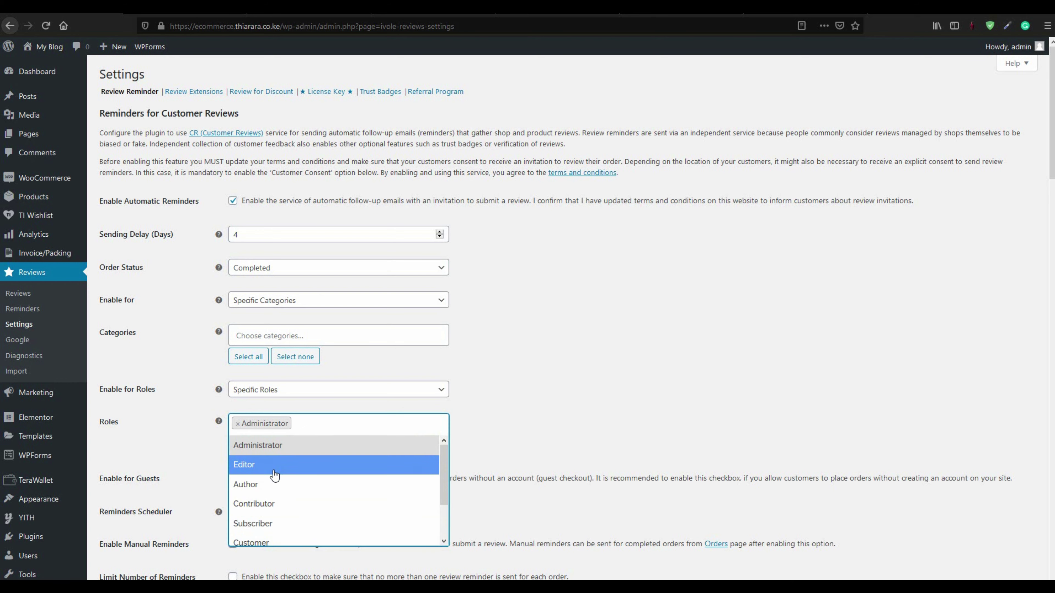
{"action": "left_click", "coordinate": [280, 464]}
{"action": "left_click", "coordinate": [337, 426]}
{"action": "left_click", "coordinate": [302, 485]}
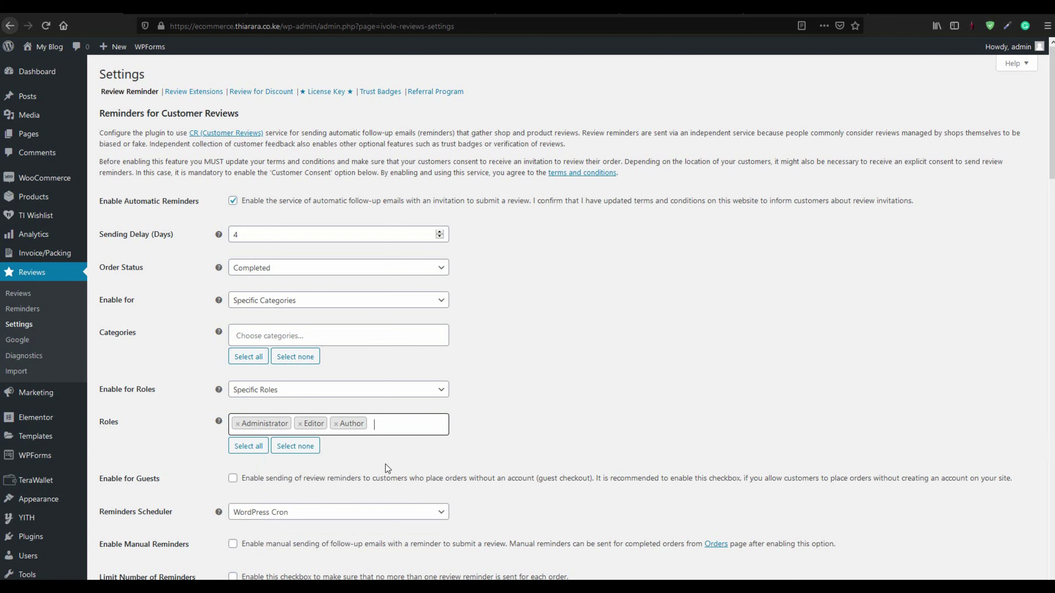
{"action": "left_click", "coordinate": [404, 425]}
{"action": "scroll", "coordinate": [363, 478], "scroll_direction": "down", "scroll_amount": 3}
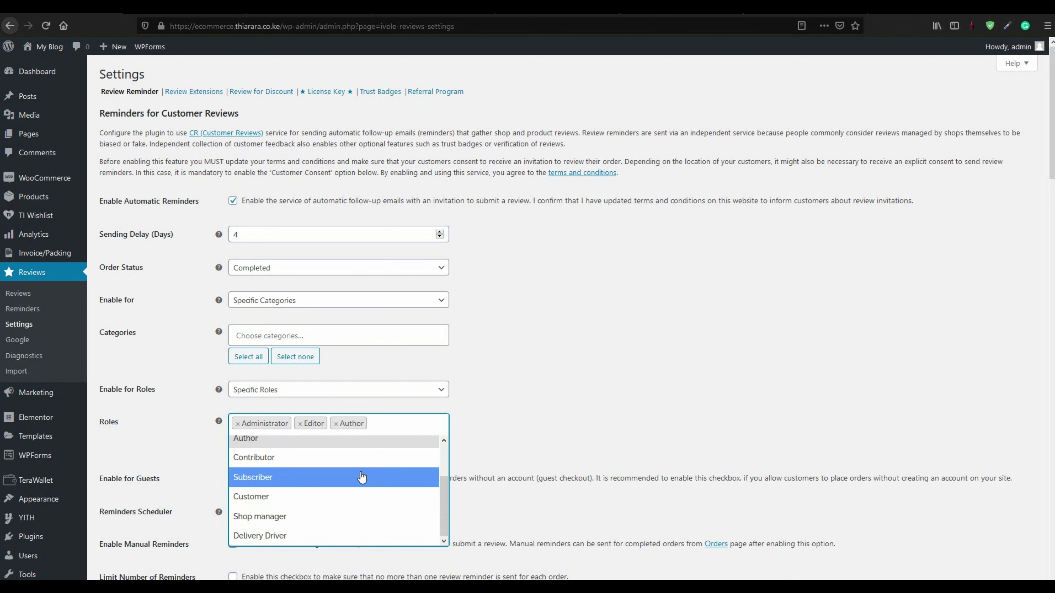
{"action": "left_click", "coordinate": [323, 516]}
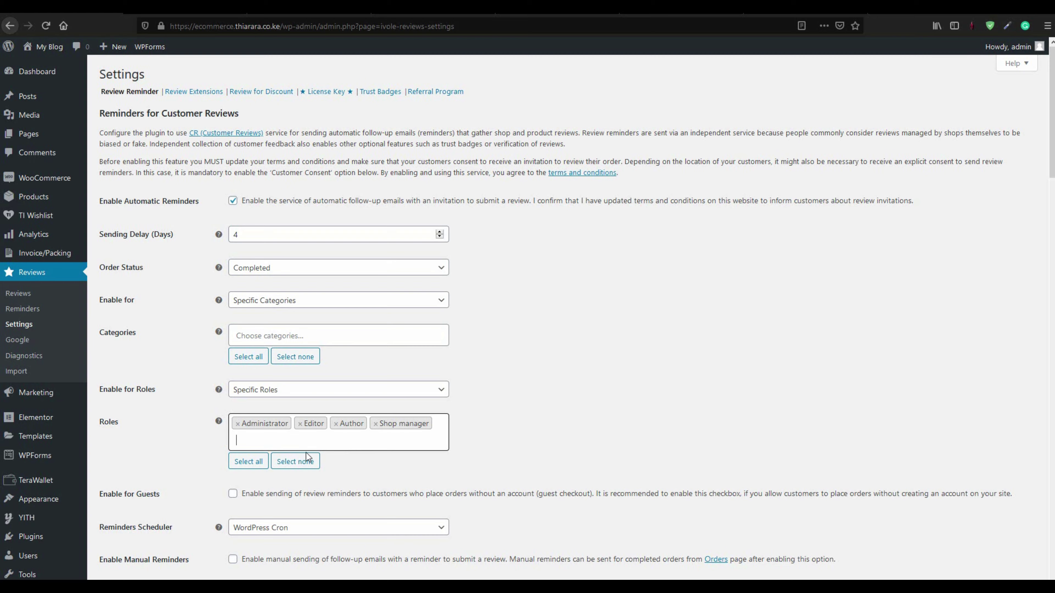
{"action": "scroll", "coordinate": [200, 413], "scroll_direction": "down", "scroll_amount": 5}
{"action": "left_click_drag", "start_coordinate": [160, 269], "coordinate": [104, 270]}
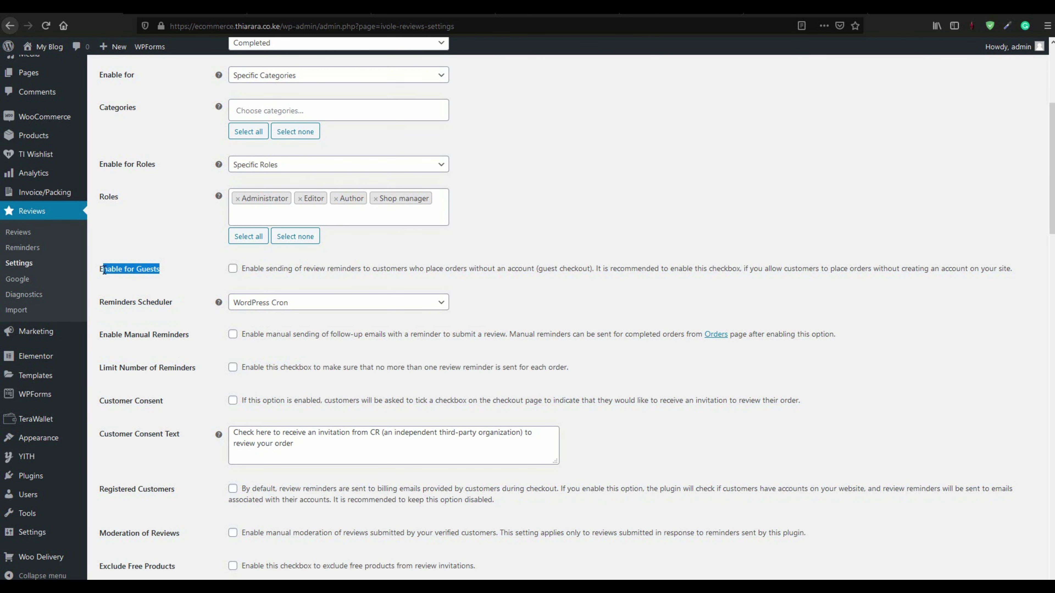
Step: Enable reminders for guests and keep WordPress Cron as the reminders scheduler
{"action": "left_click", "coordinate": [233, 269]}
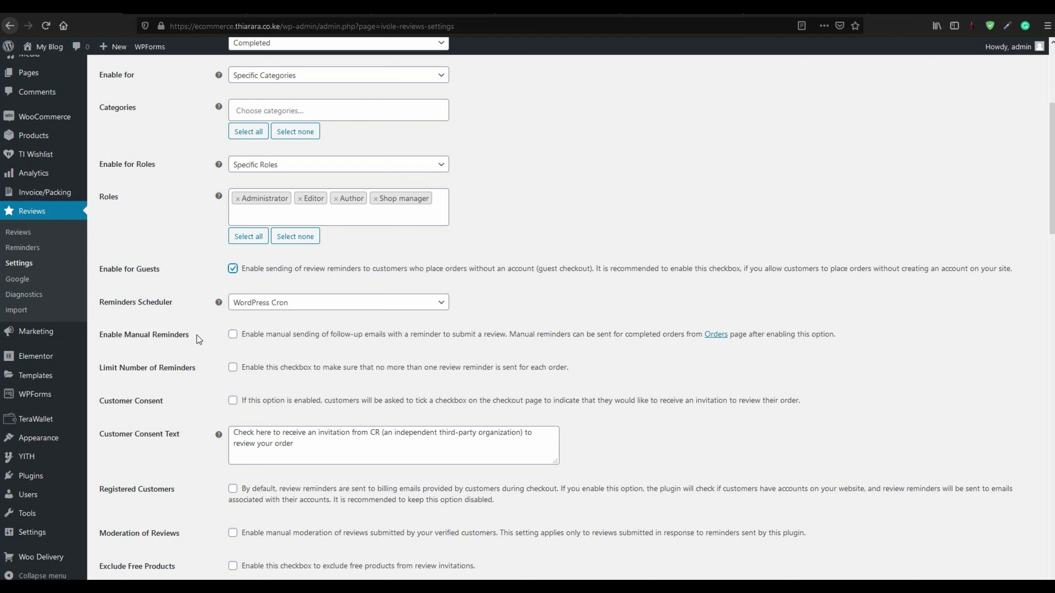
{"action": "left_click", "coordinate": [281, 304]}
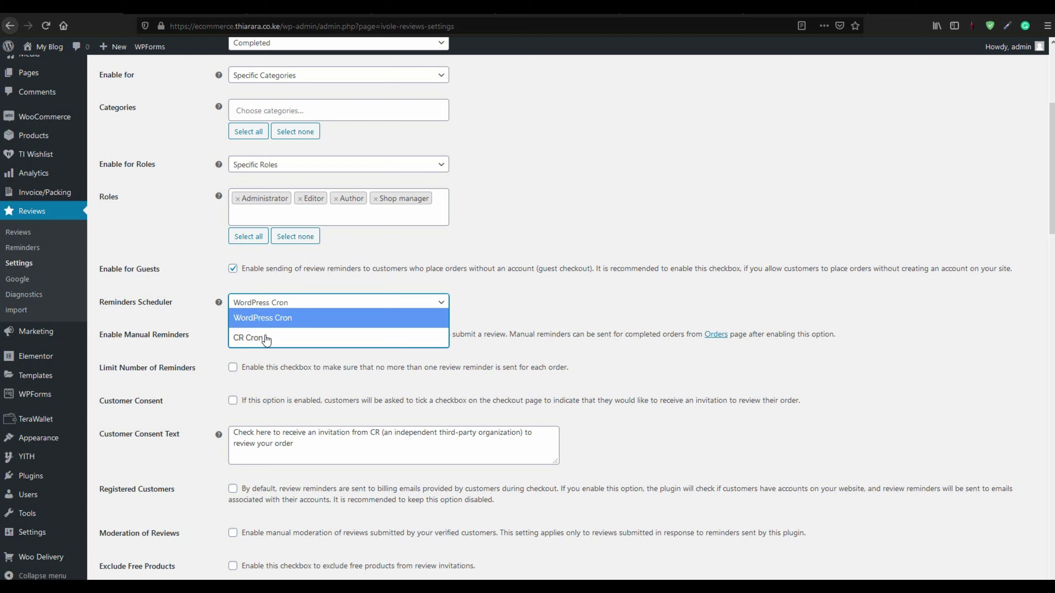
{"action": "left_click", "coordinate": [297, 323]}
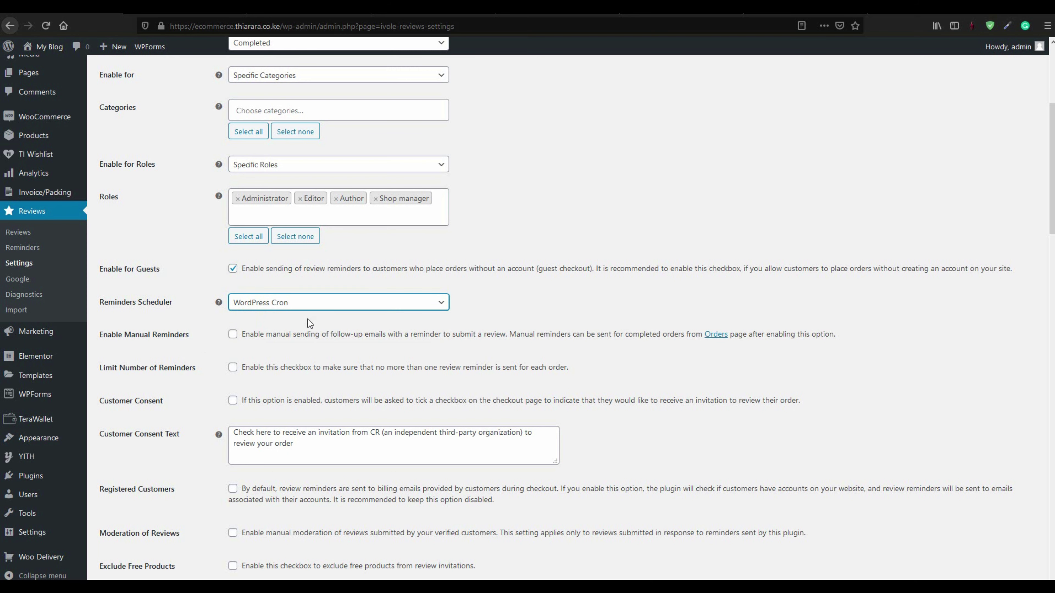
Step: Enable manual reminders, a one-reminder-per-order limit and customer consent
{"action": "left_click_drag", "start_coordinate": [190, 339], "coordinate": [98, 345]}
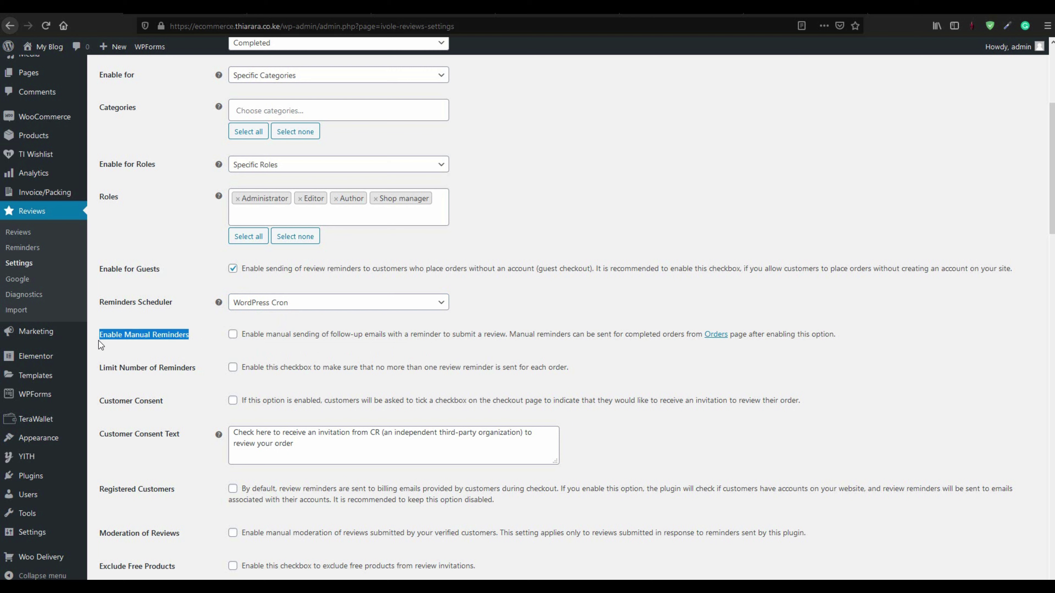
{"action": "left_click", "coordinate": [232, 335]}
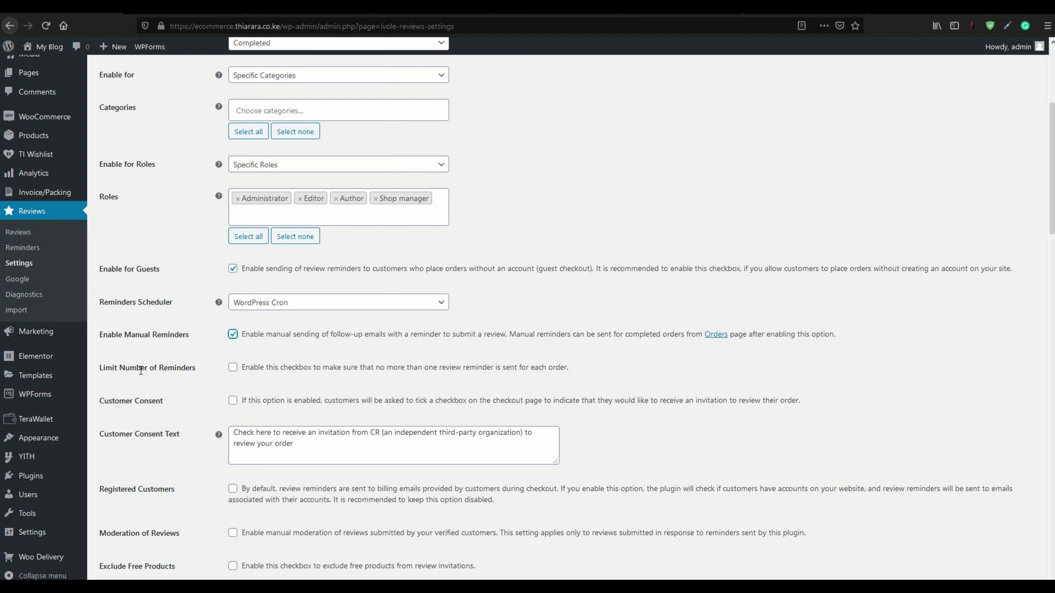
{"action": "left_click", "coordinate": [233, 371]}
{"action": "left_click_drag", "start_coordinate": [173, 406], "coordinate": [98, 402]}
{"action": "left_click", "coordinate": [234, 403]}
Step: Test the CR review invitation opt-in checkbox on the checkout page, then return to settings
{"action": "left_click", "coordinate": [318, 9]}
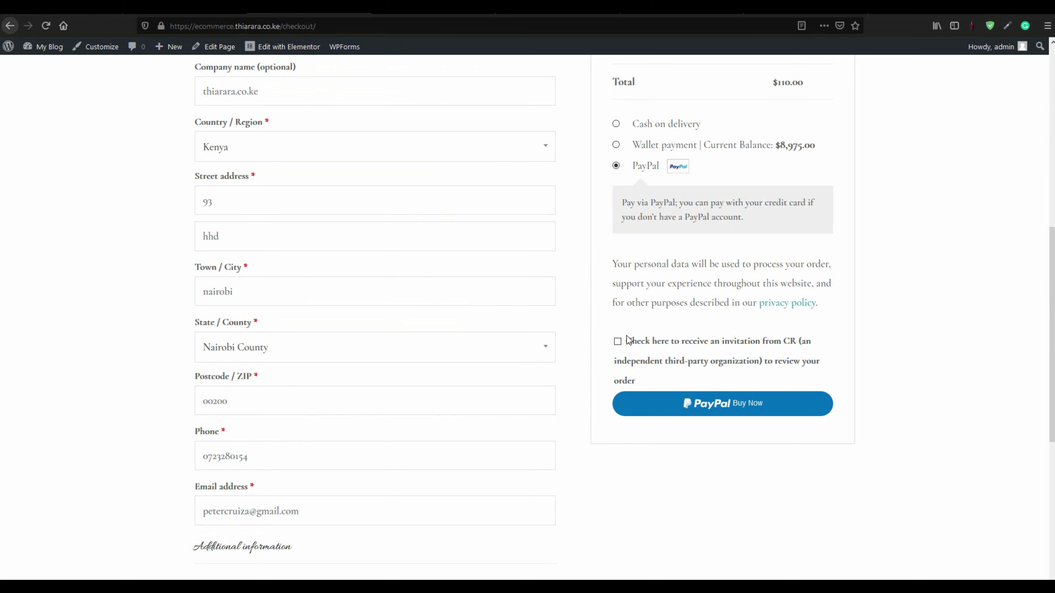
{"action": "left_click", "coordinate": [618, 343]}
{"action": "key", "text": "ctrl+Tab"}
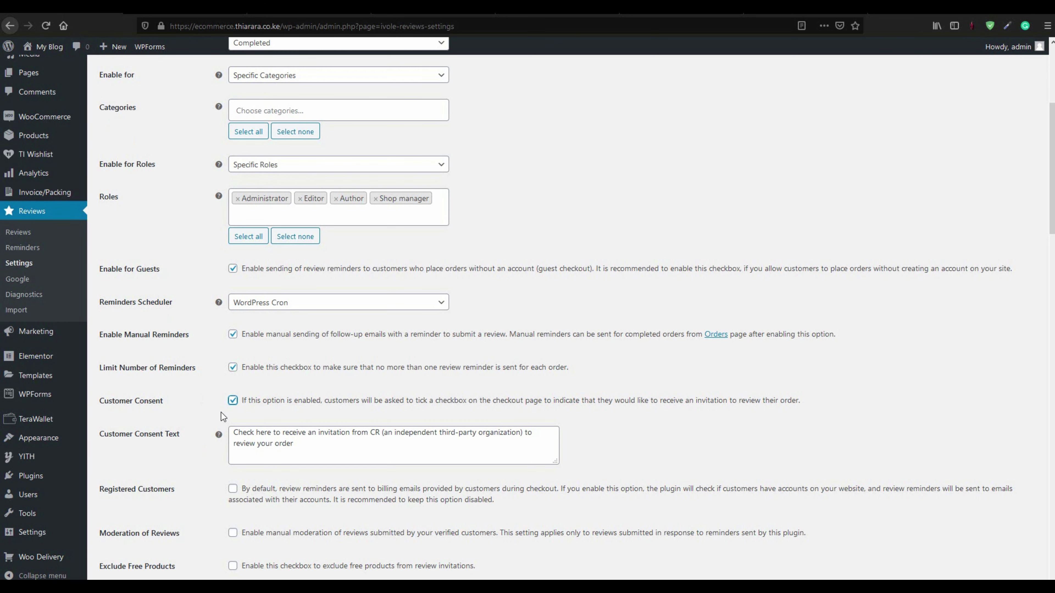
Step: Untick Customer Consent, leaving Registered Customers, review moderation and Exclude Free Products off
{"action": "left_click", "coordinate": [233, 401]}
{"action": "scroll", "coordinate": [228, 439], "scroll_direction": "down", "scroll_amount": 3}
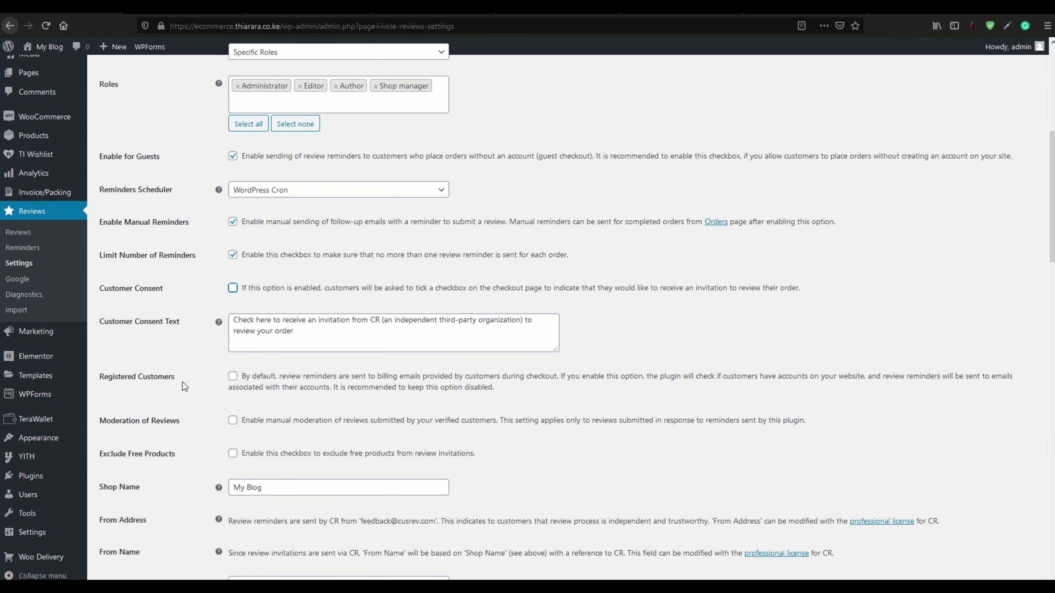
{"action": "left_click_drag", "start_coordinate": [183, 381], "coordinate": [102, 379]}
{"action": "left_click", "coordinate": [152, 393]}
{"action": "left_click_drag", "start_coordinate": [180, 422], "coordinate": [116, 422]}
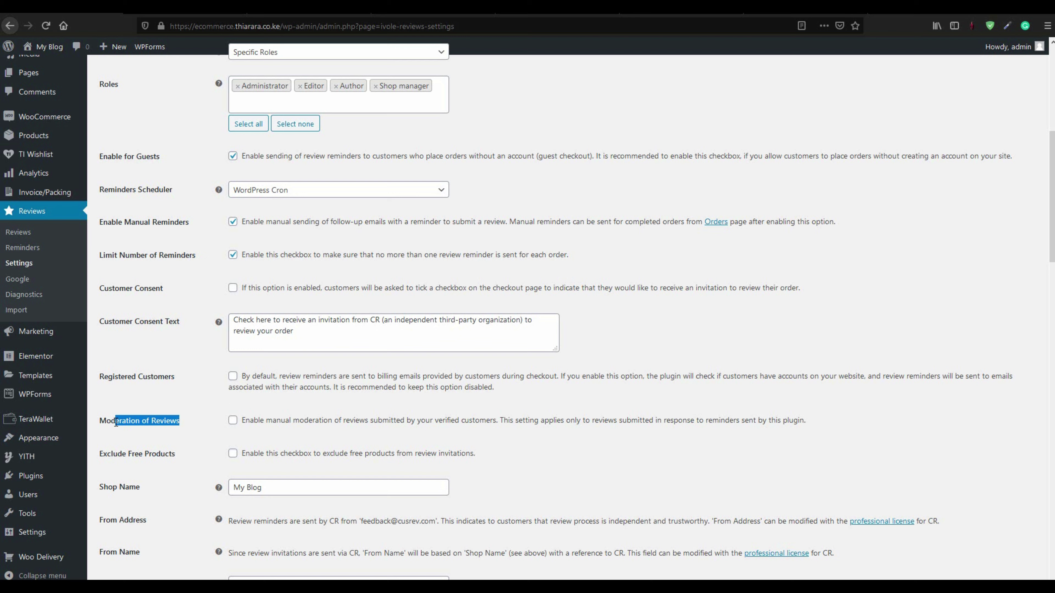
{"action": "left_click", "coordinate": [205, 432]}
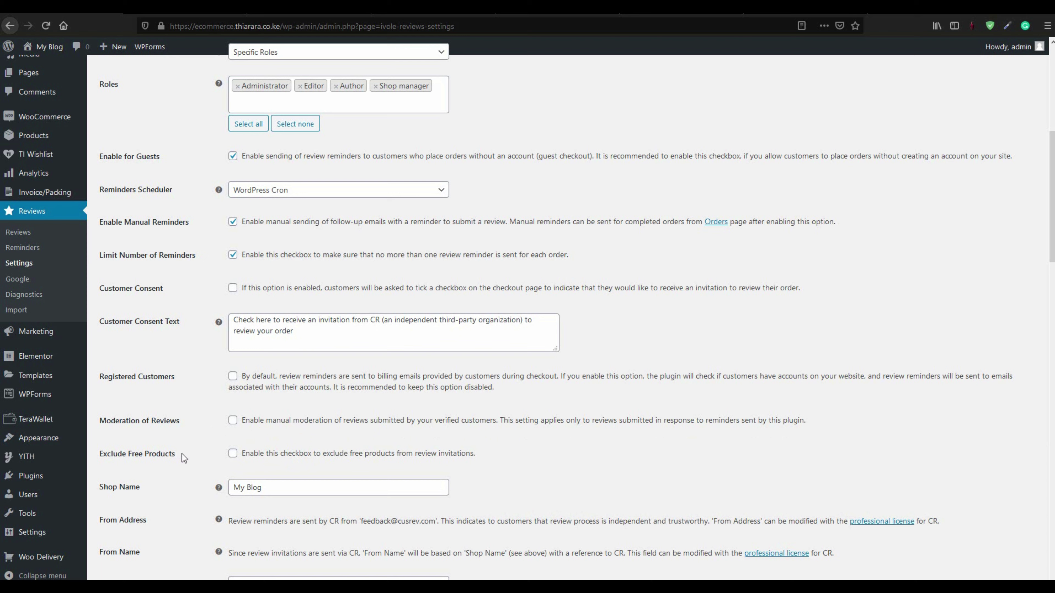
{"action": "mouse_move", "coordinate": [176, 454]}
{"action": "left_mouse_down"}
{"action": "mouse_move", "coordinate": [100, 455]}
{"action": "mouse_move", "coordinate": [179, 459]}
{"action": "left_mouse_up"}
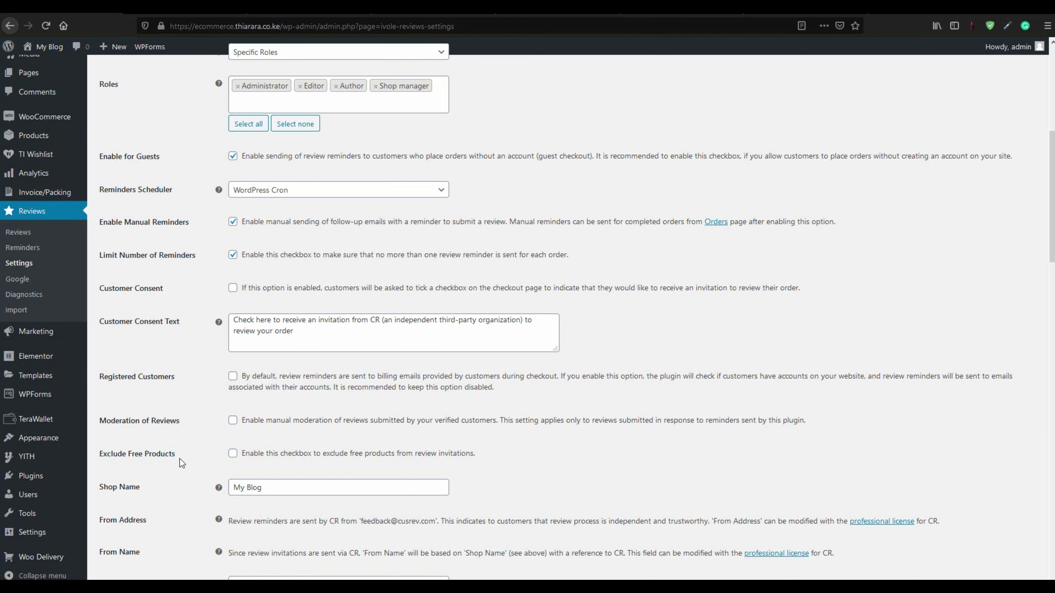
{"action": "left_click", "coordinate": [233, 454]}
{"action": "left_click", "coordinate": [232, 453]}
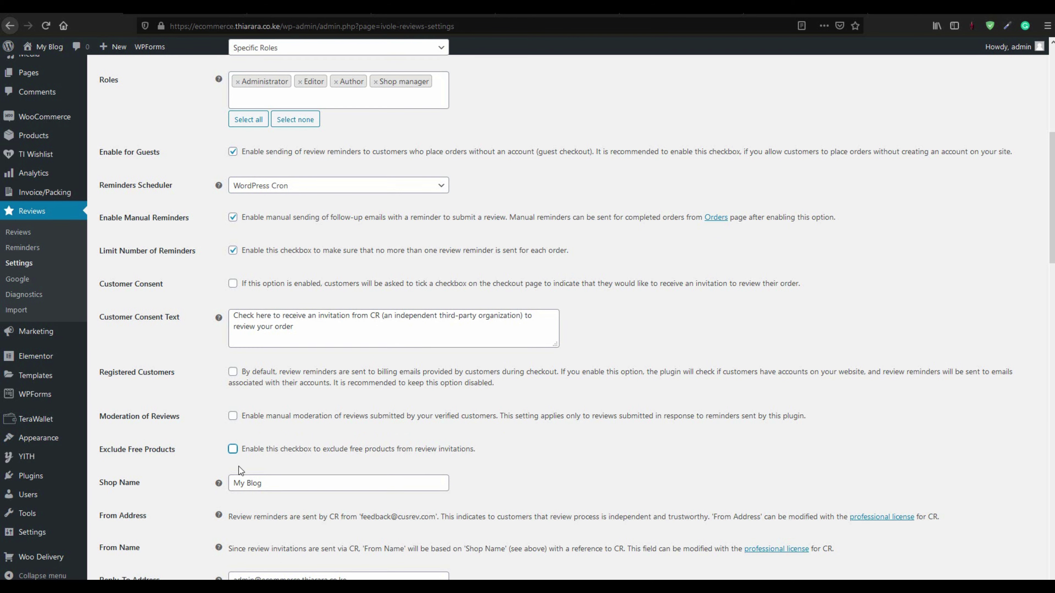
{"action": "scroll", "coordinate": [249, 395], "scroll_direction": "down", "scroll_amount": 3}
{"action": "triple_click", "coordinate": [256, 379]}
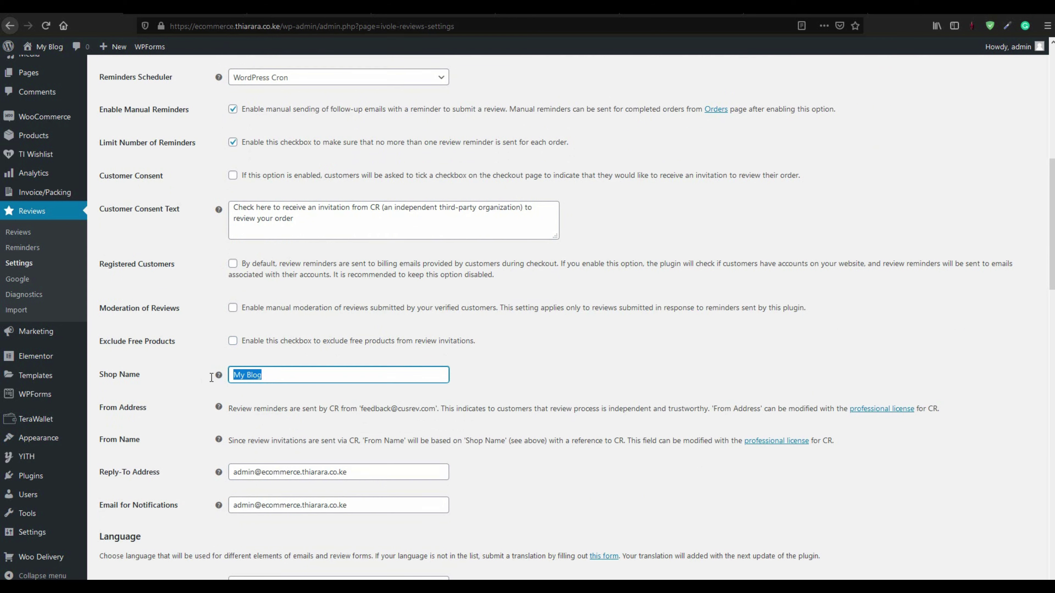
{"action": "left_click", "coordinate": [274, 374]}
{"action": "scroll", "coordinate": [206, 455], "scroll_direction": "down", "scroll_amount": 1}
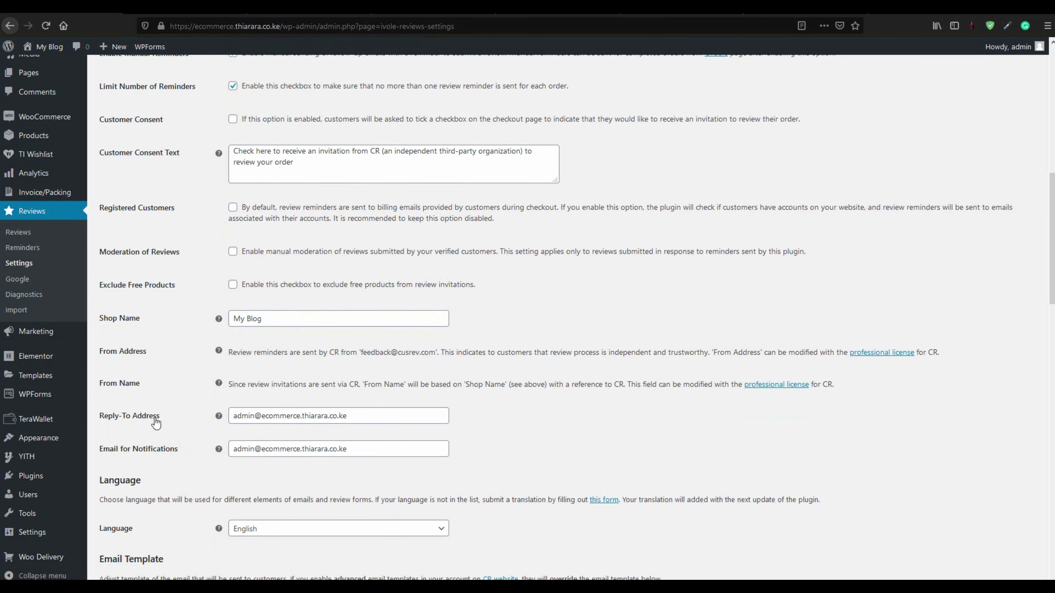
{"action": "mouse_move", "coordinate": [137, 432]}
{"action": "left_mouse_down"}
{"action": "mouse_move", "coordinate": [91, 417]}
{"action": "mouse_move", "coordinate": [123, 421]}
{"action": "left_mouse_up"}
{"action": "left_click", "coordinate": [177, 424]}
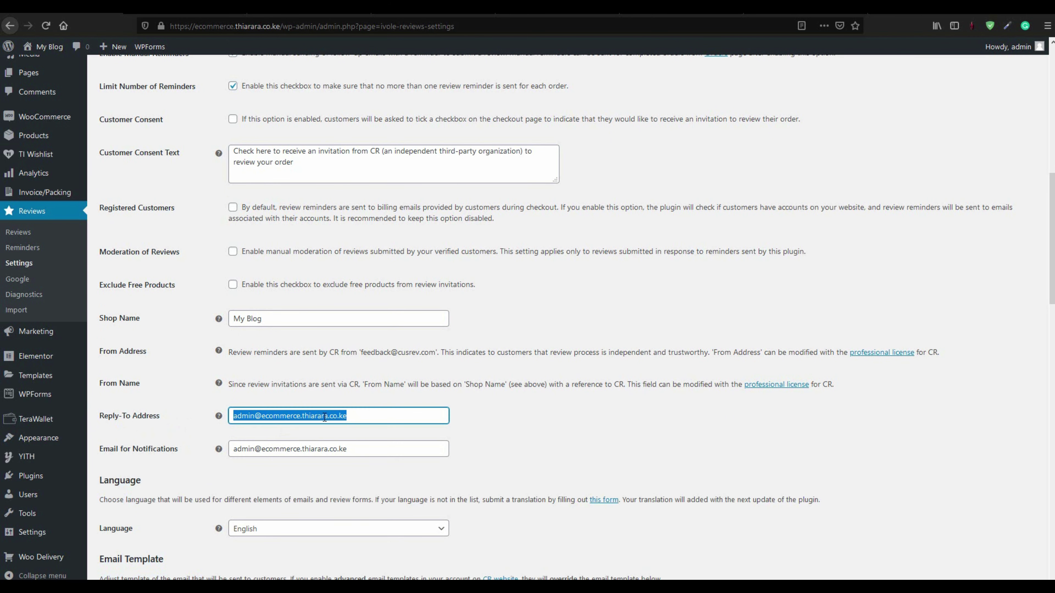
{"action": "left_click", "coordinate": [354, 415]}
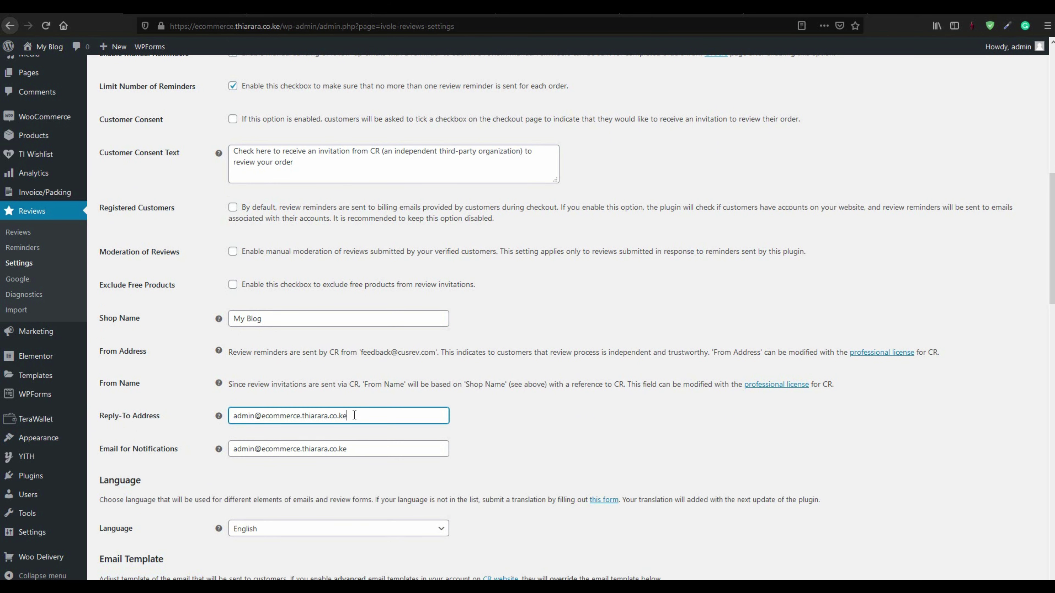
{"action": "left_click_drag", "start_coordinate": [352, 415], "coordinate": [235, 416]}
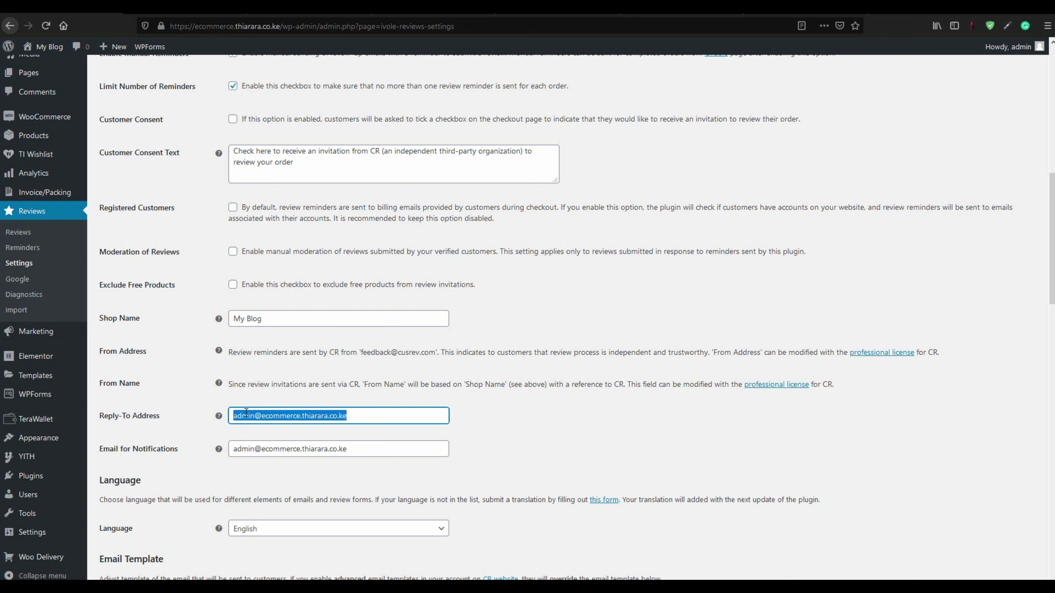
{"action": "left_click", "coordinate": [210, 463]}
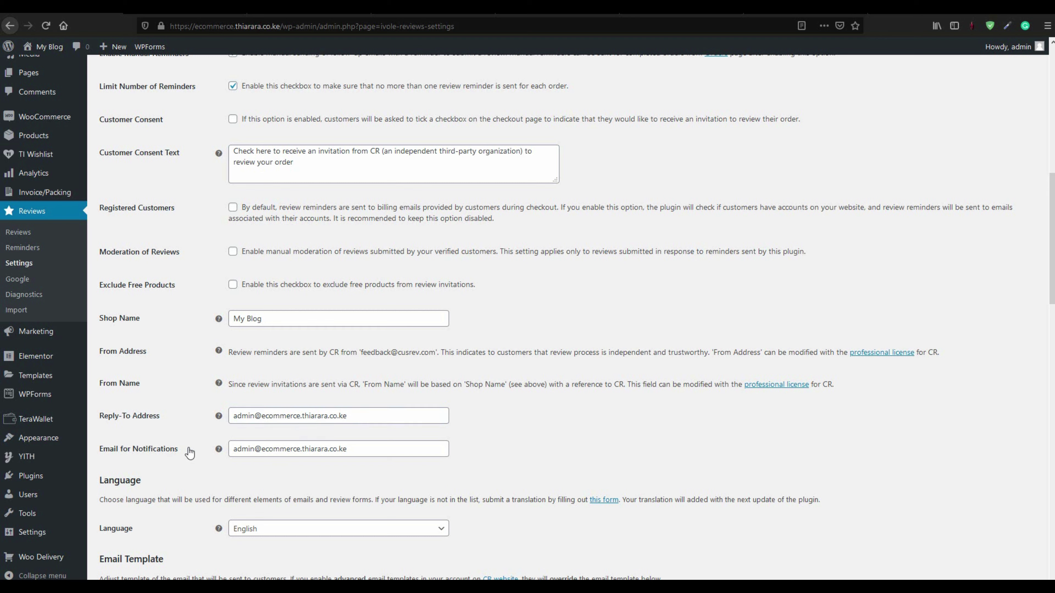
{"action": "left_click_drag", "start_coordinate": [183, 451], "coordinate": [102, 454]}
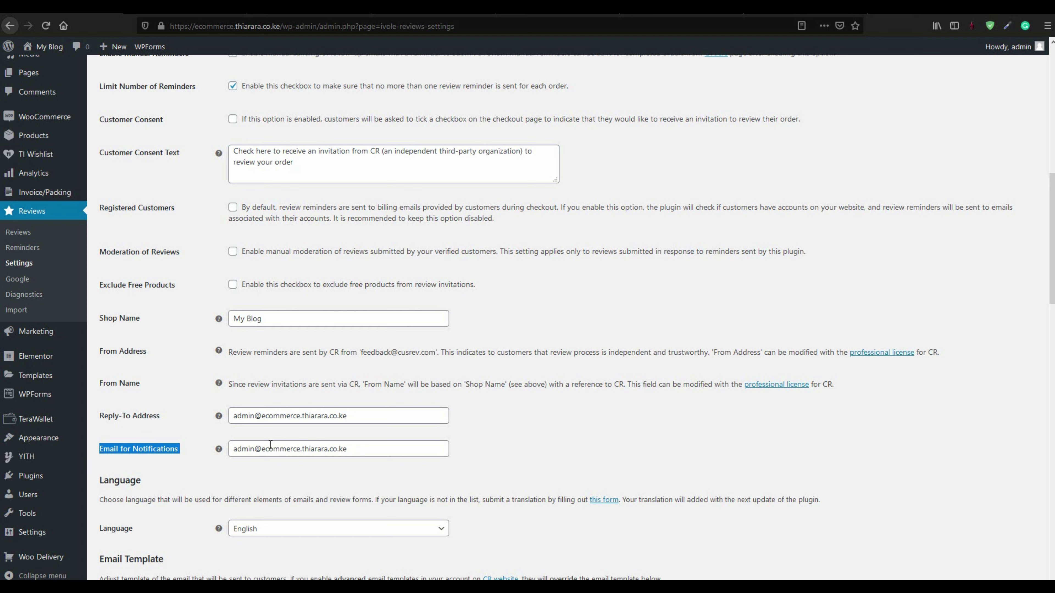
{"action": "left_click_drag", "start_coordinate": [350, 449], "coordinate": [224, 452]}
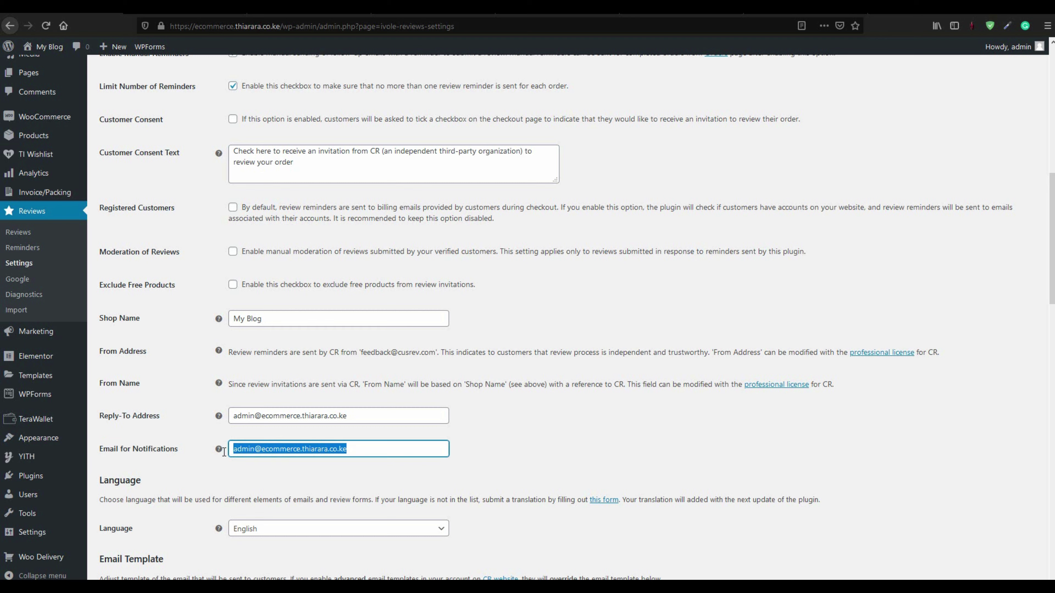
Step: Keep English as the review email language
{"action": "mouse_move", "coordinate": [223, 454]}
{"action": "scroll", "coordinate": [296, 461], "scroll_direction": "down", "scroll_amount": 3}
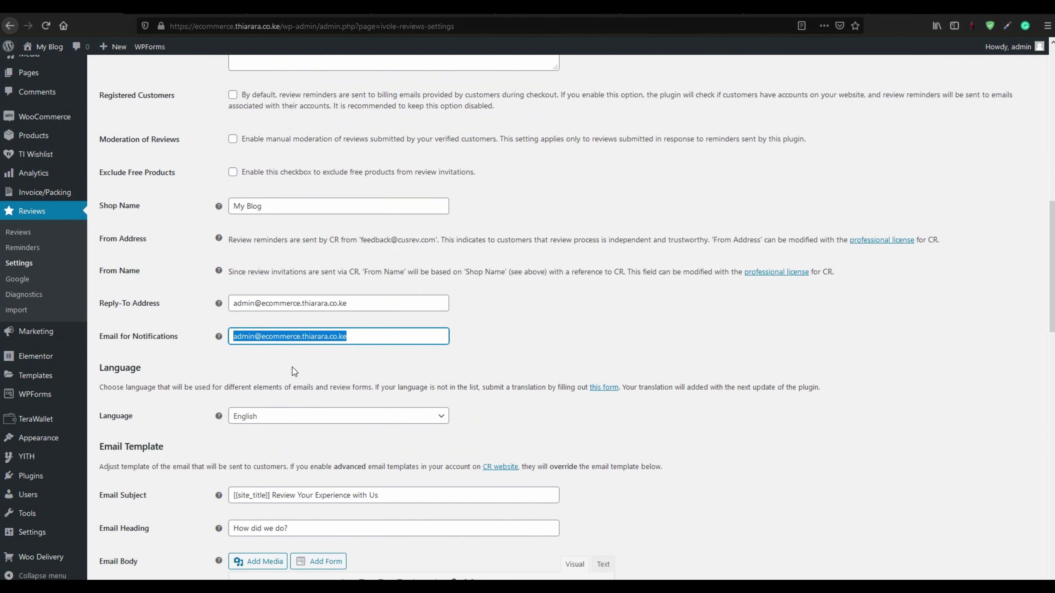
{"action": "left_click", "coordinate": [257, 348]}
{"action": "scroll", "coordinate": [249, 452], "scroll_direction": "down", "scroll_amount": 4}
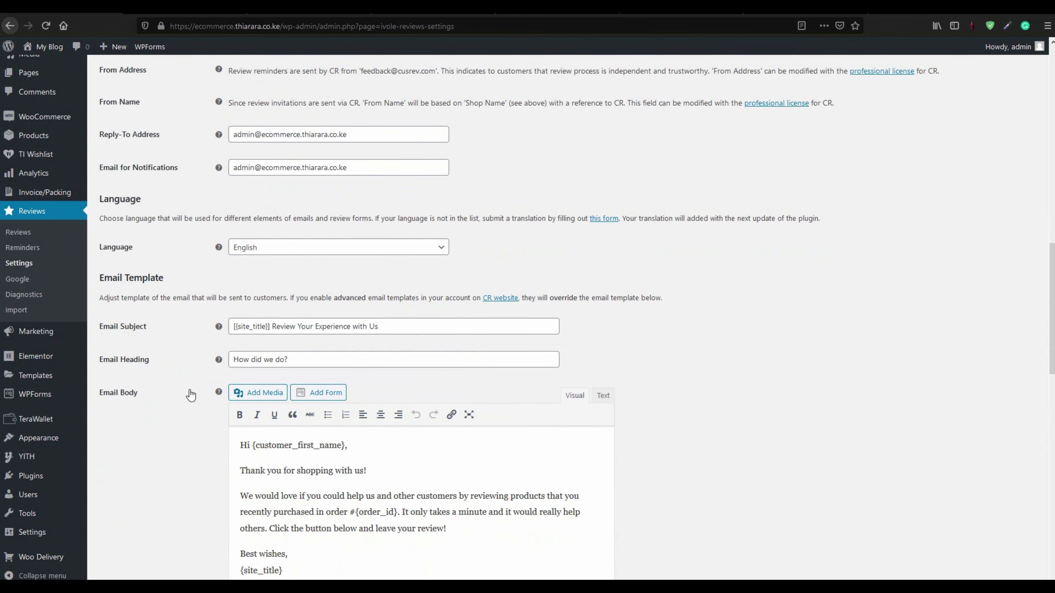
{"action": "left_click", "coordinate": [256, 254]}
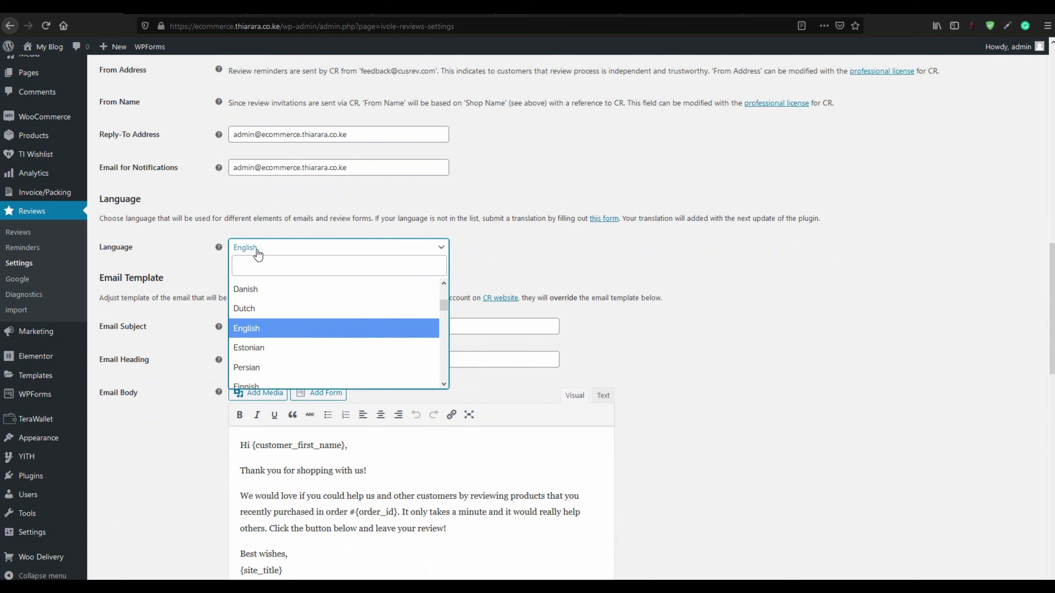
{"action": "left_click", "coordinate": [260, 329]}
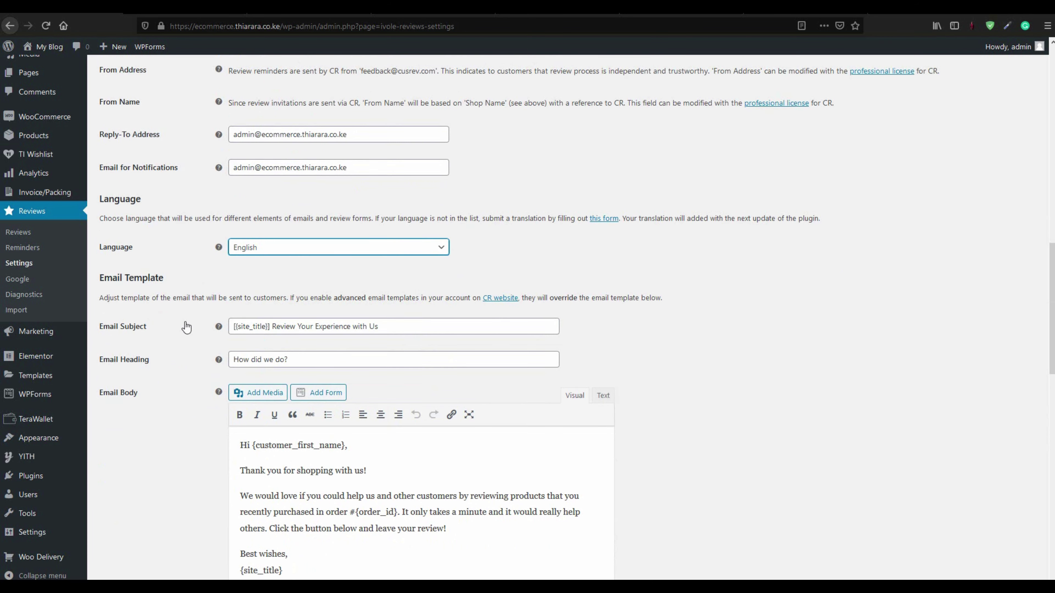
{"action": "left_click_drag", "start_coordinate": [128, 331], "coordinate": [90, 327]}
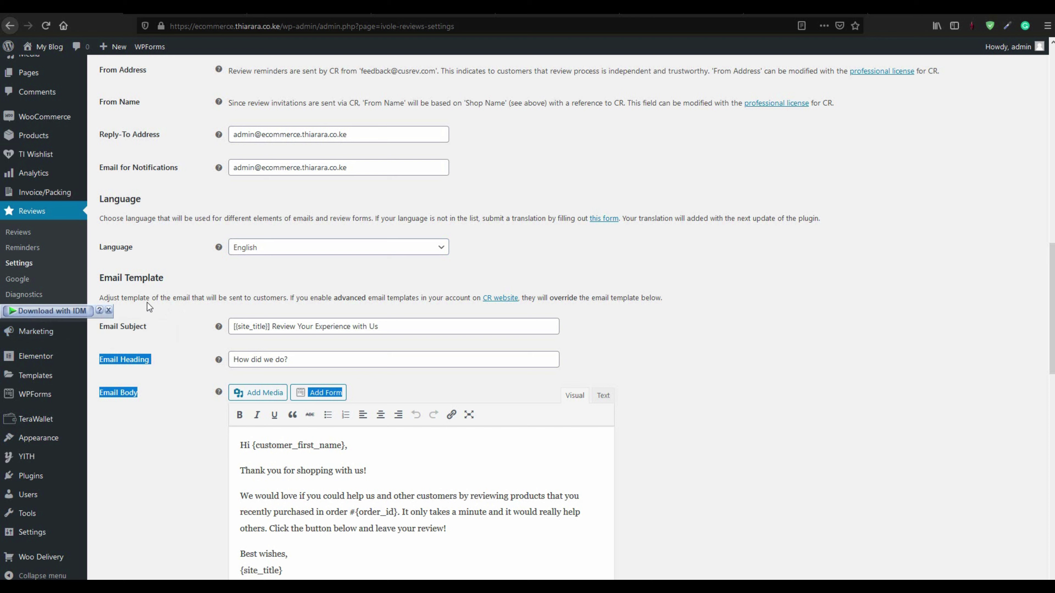
{"action": "left_click", "coordinate": [213, 330]}
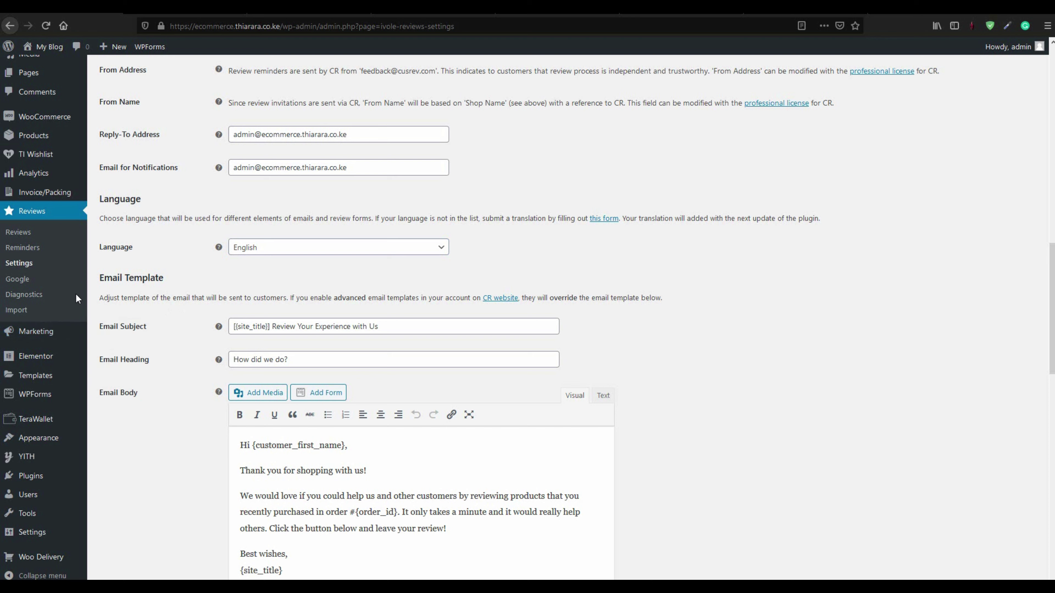
Step: Review the email subject '[{site_title}] Review Your Experience with Us', heading 'How did we do?' and body
{"action": "left_click", "coordinate": [270, 327]}
{"action": "left_click_drag", "start_coordinate": [270, 327], "coordinate": [234, 328]}
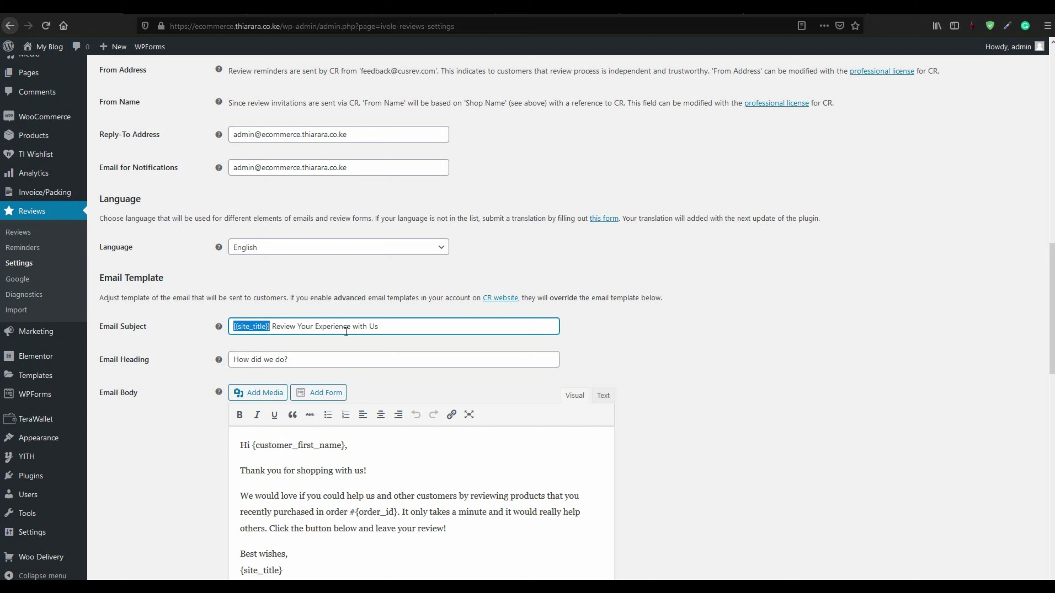
{"action": "left_click_drag", "start_coordinate": [389, 327], "coordinate": [274, 332]}
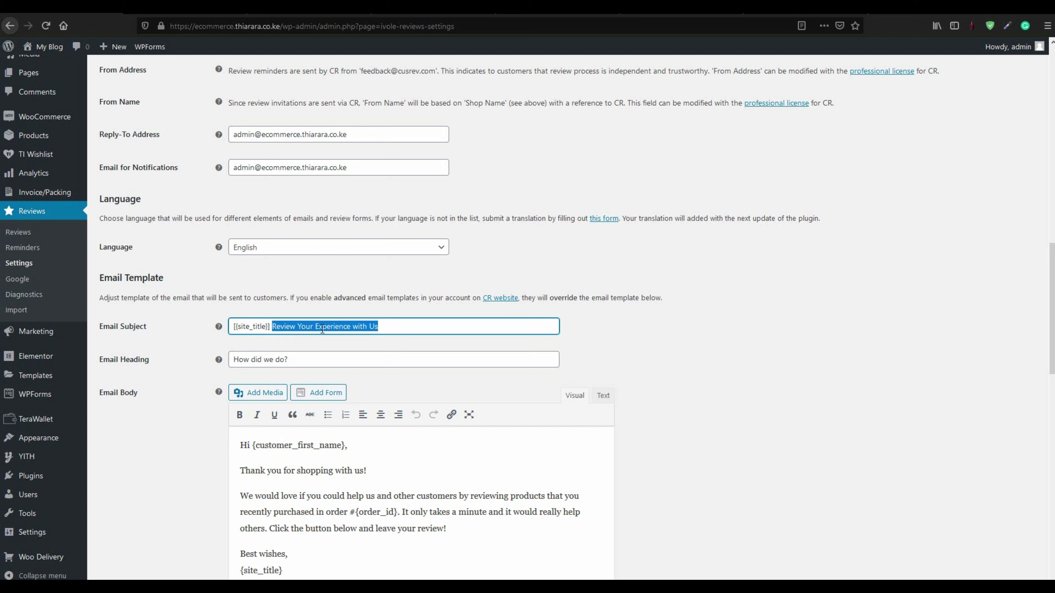
{"action": "left_click", "coordinate": [378, 329]}
{"action": "left_click", "coordinate": [285, 367]}
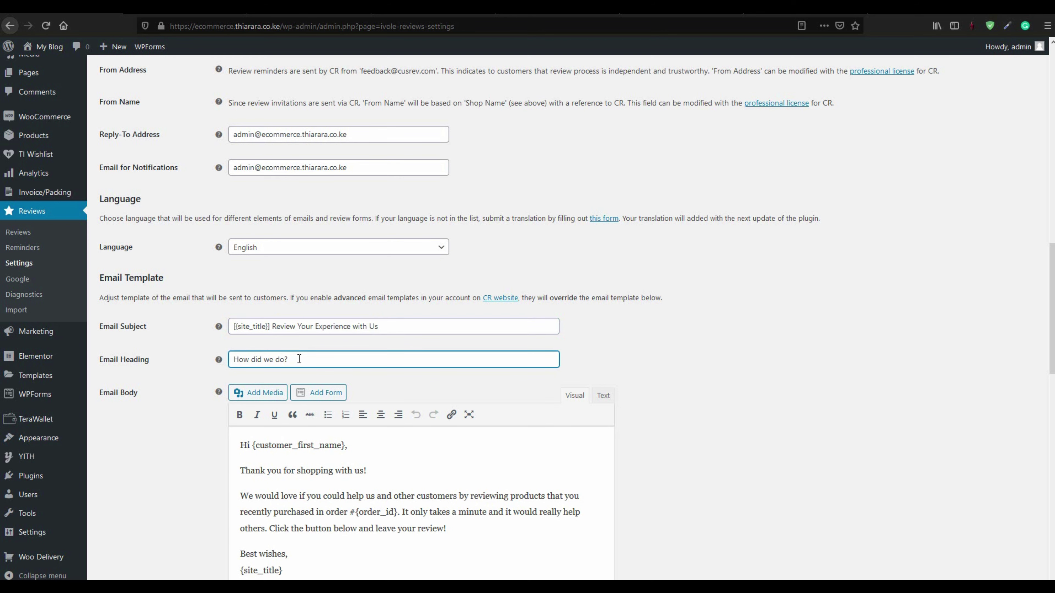
{"action": "scroll", "coordinate": [300, 359], "scroll_direction": "down", "scroll_amount": 4}
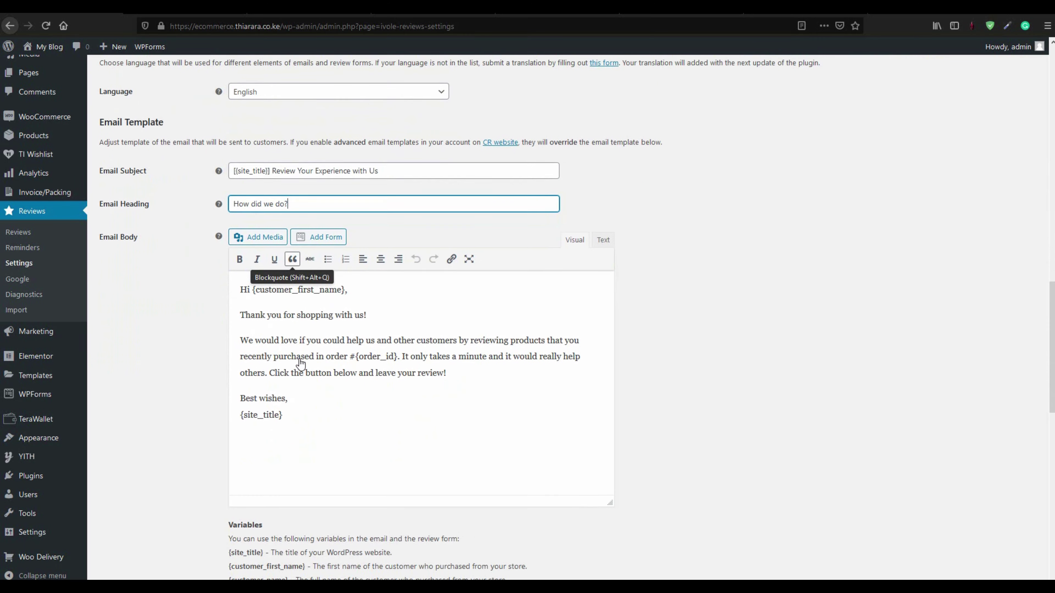
{"action": "mouse_move", "coordinate": [313, 379]}
{"action": "left_mouse_down"}
{"action": "mouse_move", "coordinate": [270, 360]}
{"action": "mouse_move", "coordinate": [241, 277]}
{"action": "mouse_move", "coordinate": [310, 382]}
{"action": "left_mouse_up"}
{"action": "scroll", "coordinate": [307, 407], "scroll_direction": "down", "scroll_amount": 3}
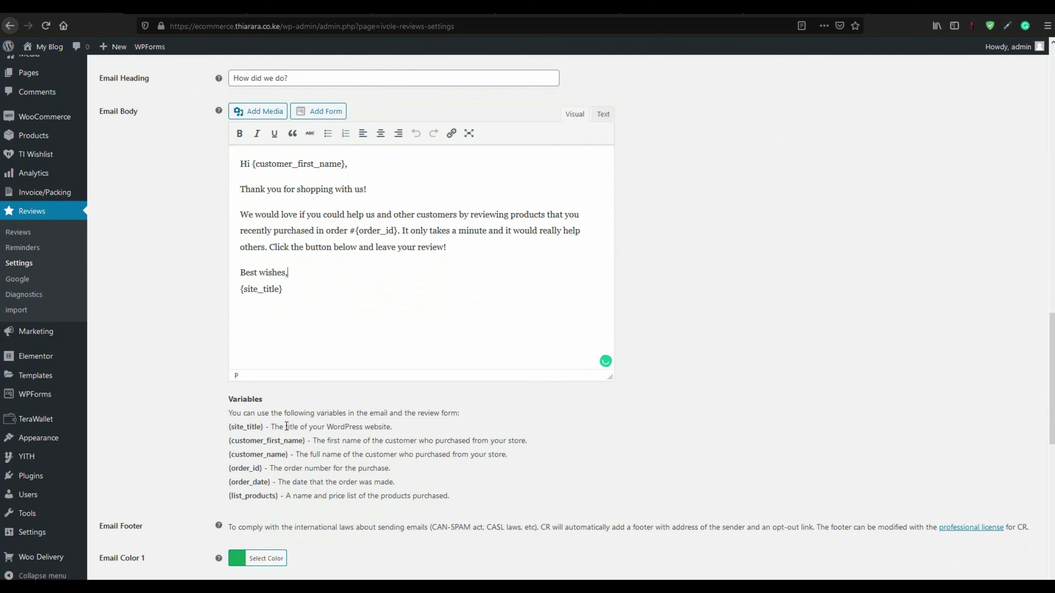
{"action": "left_click_drag", "start_coordinate": [268, 428], "coordinate": [234, 373]}
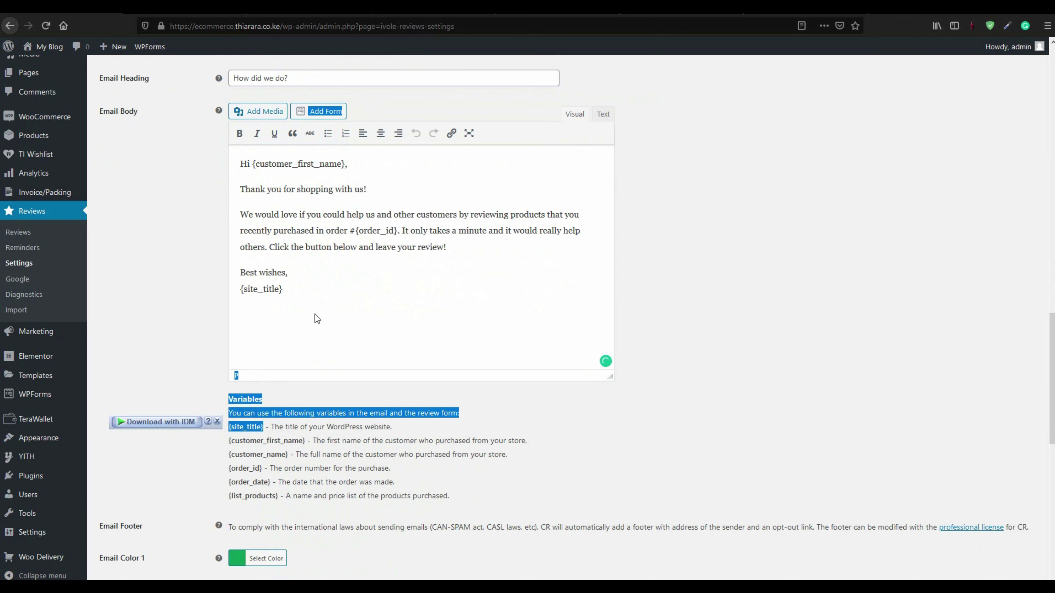
{"action": "left_click", "coordinate": [332, 281]}
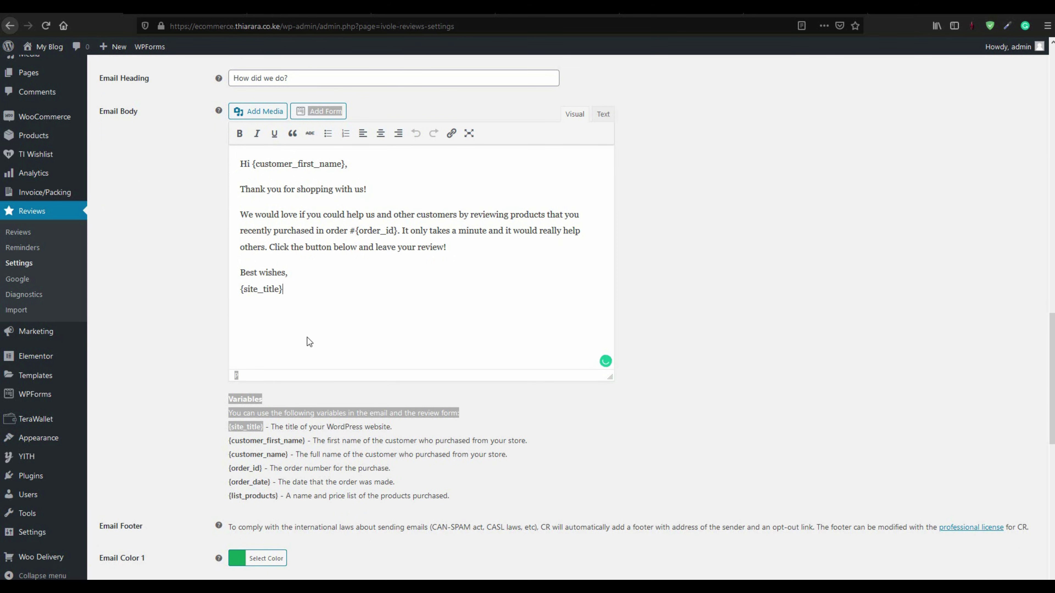
{"action": "scroll", "coordinate": [309, 342], "scroll_direction": "down", "scroll_amount": 6}
{"action": "left_click", "coordinate": [239, 341]}
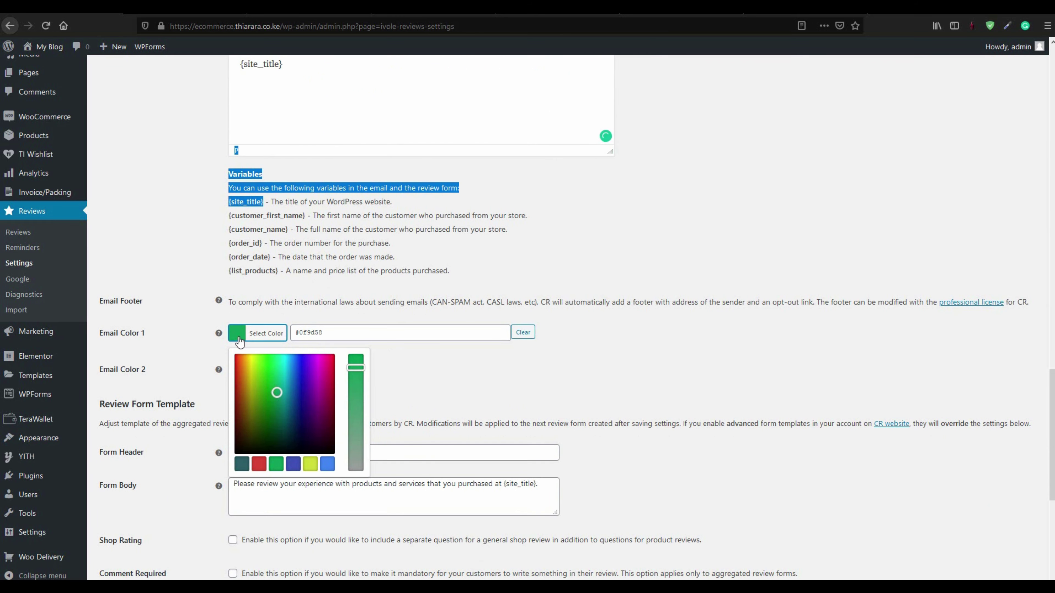
Step: Change Email Color 1 to blue #4f80e2 and leave Email Color 2 white
{"action": "left_click", "coordinate": [144, 337]}
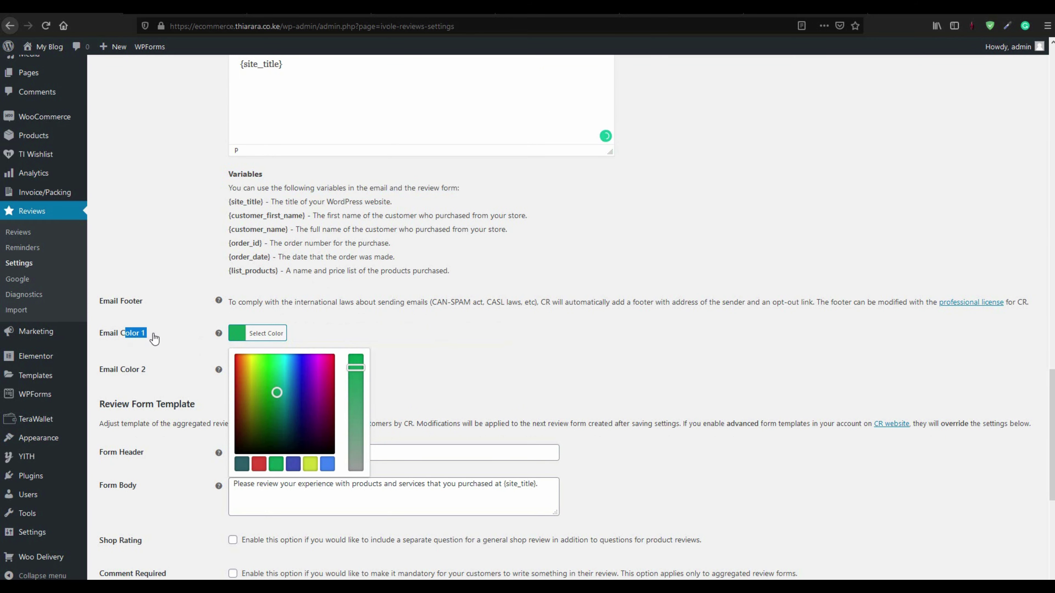
{"action": "left_click", "coordinate": [242, 338]}
{"action": "left_click", "coordinate": [293, 468]}
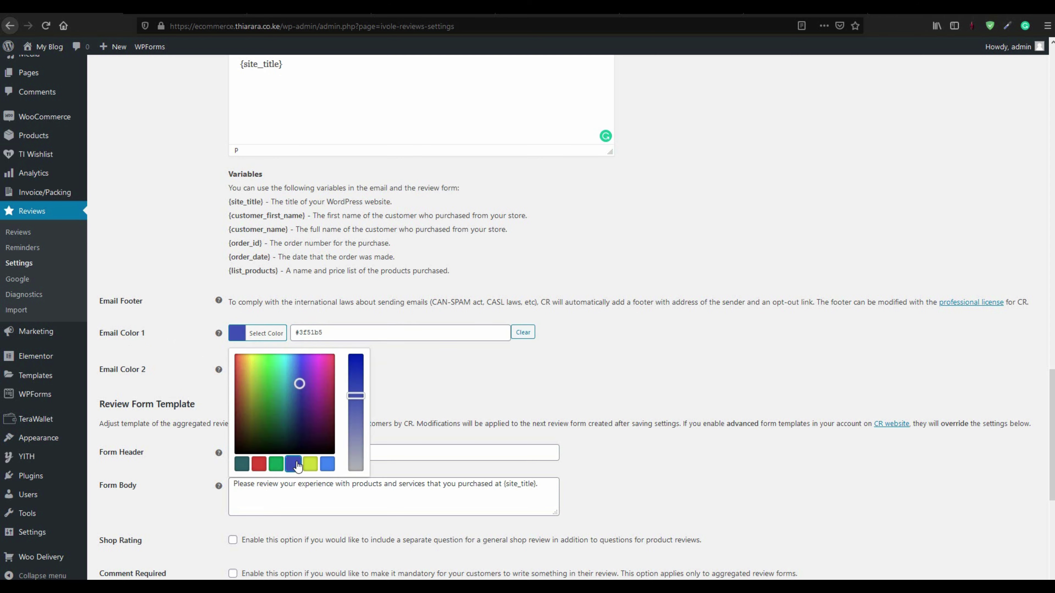
{"action": "left_click_drag", "start_coordinate": [298, 376], "coordinate": [296, 366]}
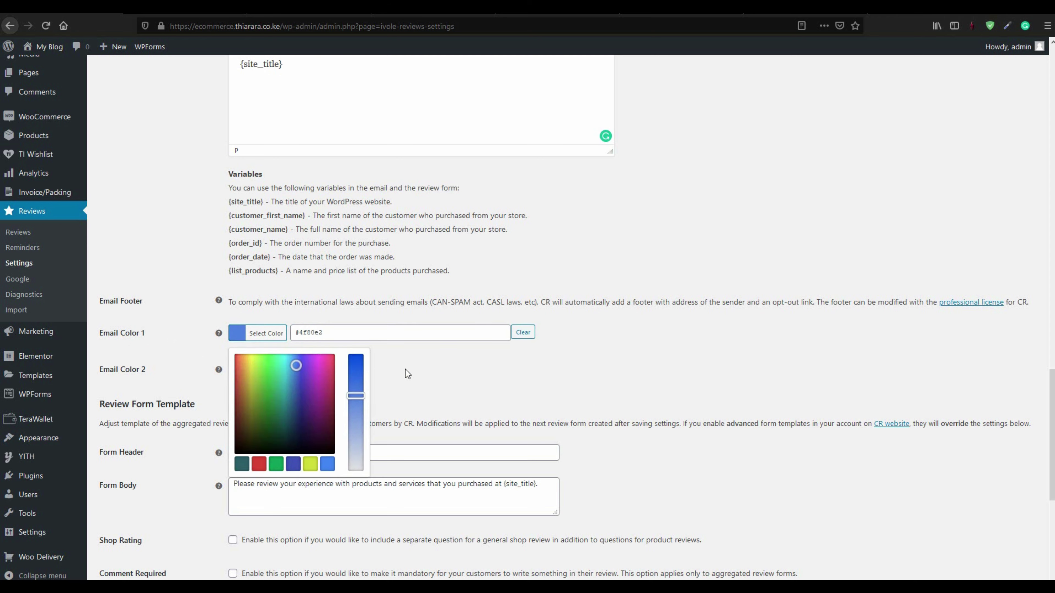
{"action": "left_click", "coordinate": [400, 346]}
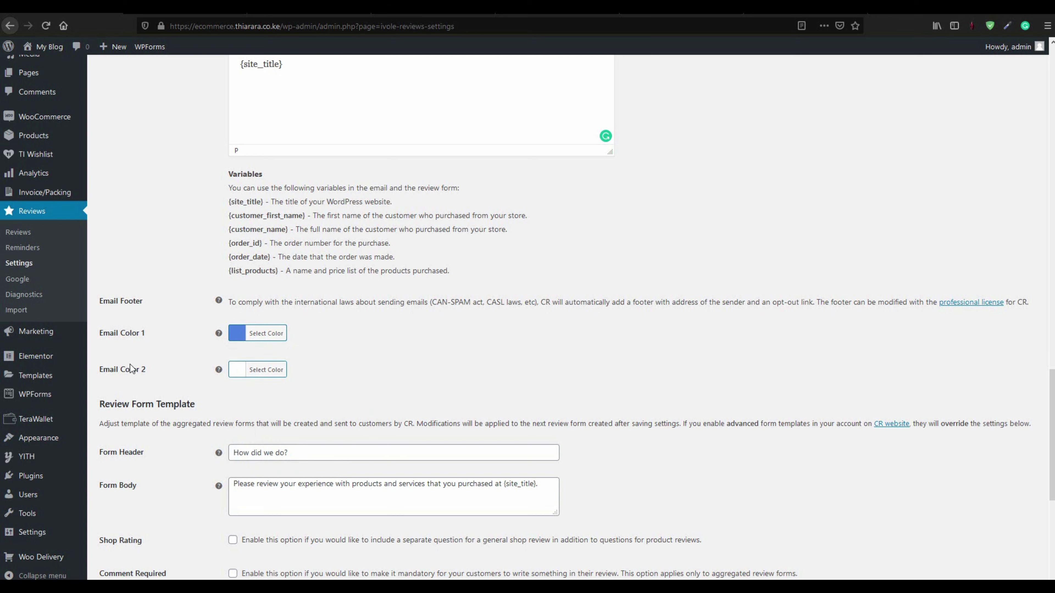
{"action": "left_click", "coordinate": [238, 371]}
{"action": "left_click", "coordinate": [238, 374]}
{"action": "left_click", "coordinate": [268, 382]}
{"action": "left_click", "coordinate": [242, 368]}
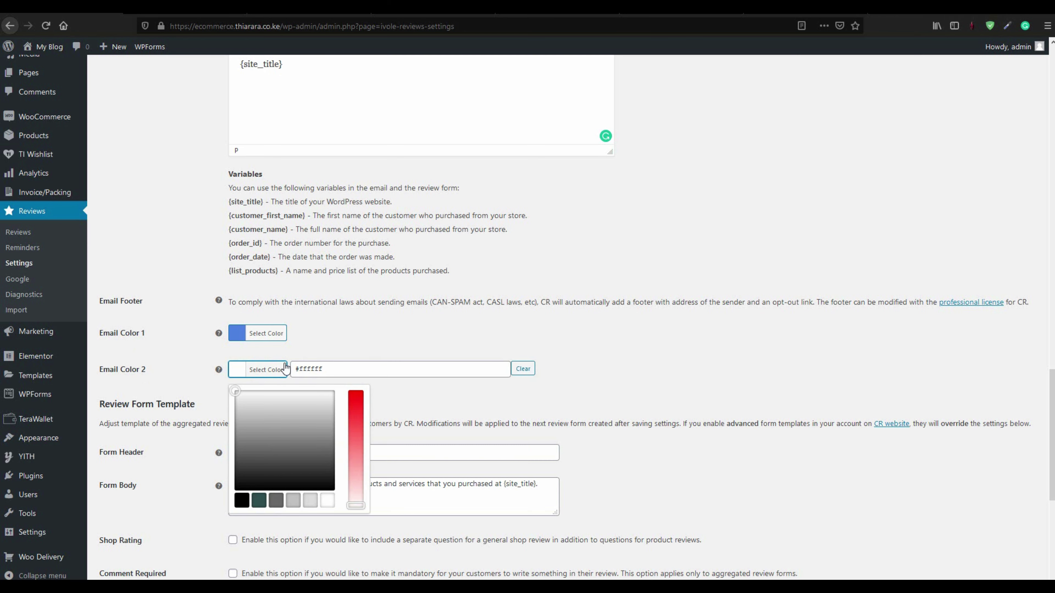
{"action": "left_click", "coordinate": [199, 380]}
Step: Review the 'How did we do?' form header and the form body text in the Review Form Template
{"action": "scroll", "coordinate": [228, 417], "scroll_direction": "down", "scroll_amount": 3}
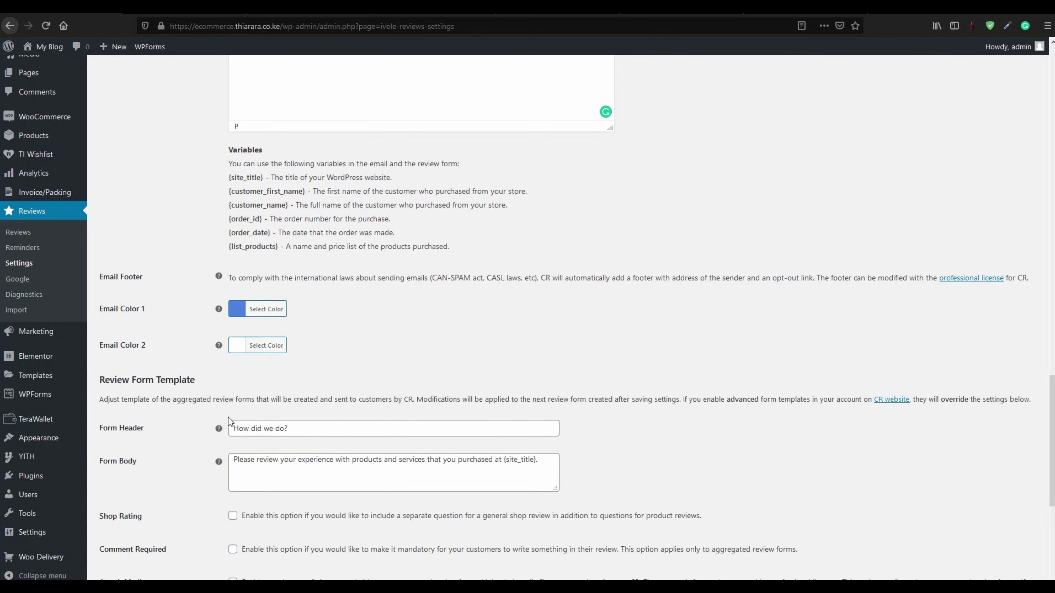
{"action": "left_click_drag", "start_coordinate": [195, 292], "coordinate": [104, 292]}
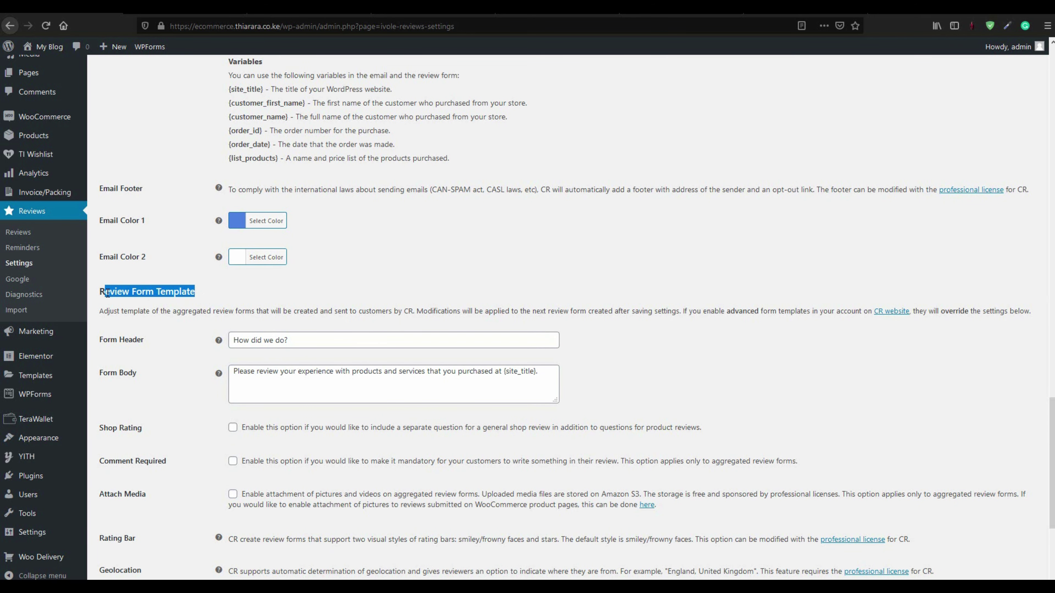
{"action": "scroll", "coordinate": [204, 366], "scroll_direction": "down", "scroll_amount": 1}
{"action": "left_click", "coordinate": [167, 291]}
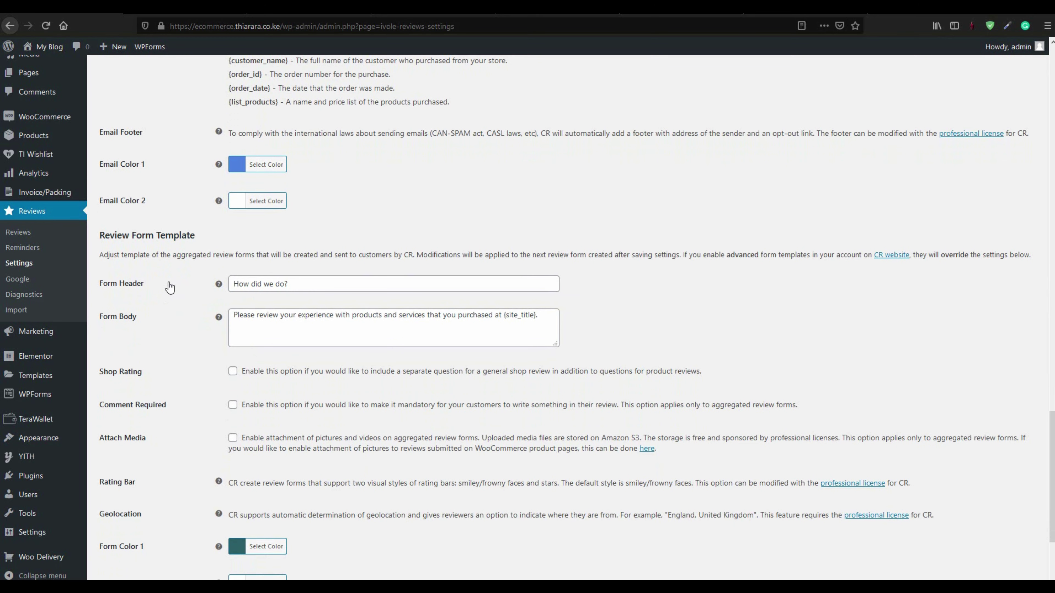
{"action": "key", "text": "Tab"}
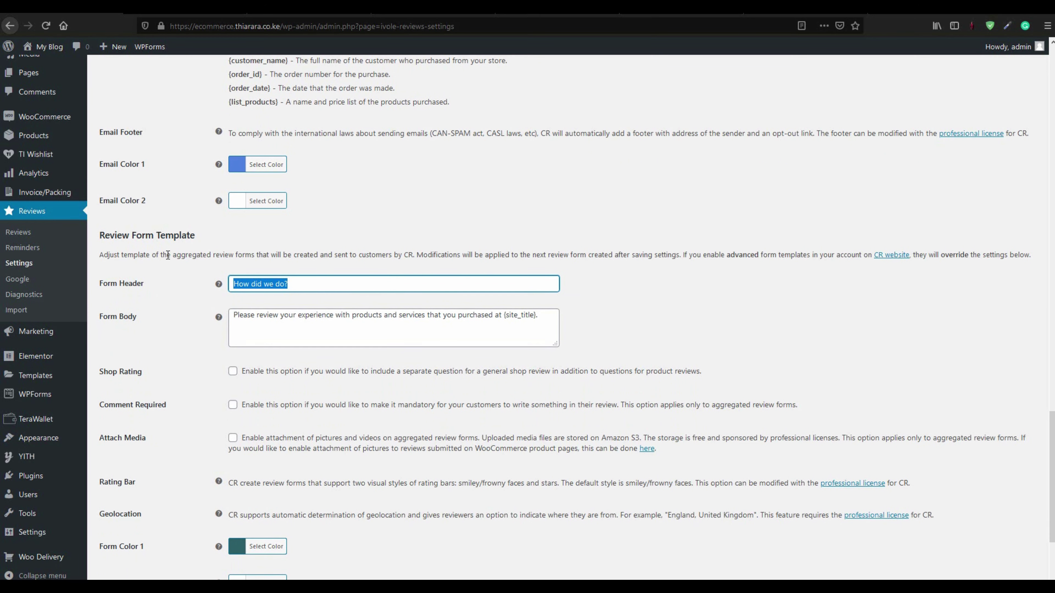
{"action": "left_click_drag", "start_coordinate": [158, 288], "coordinate": [110, 287]}
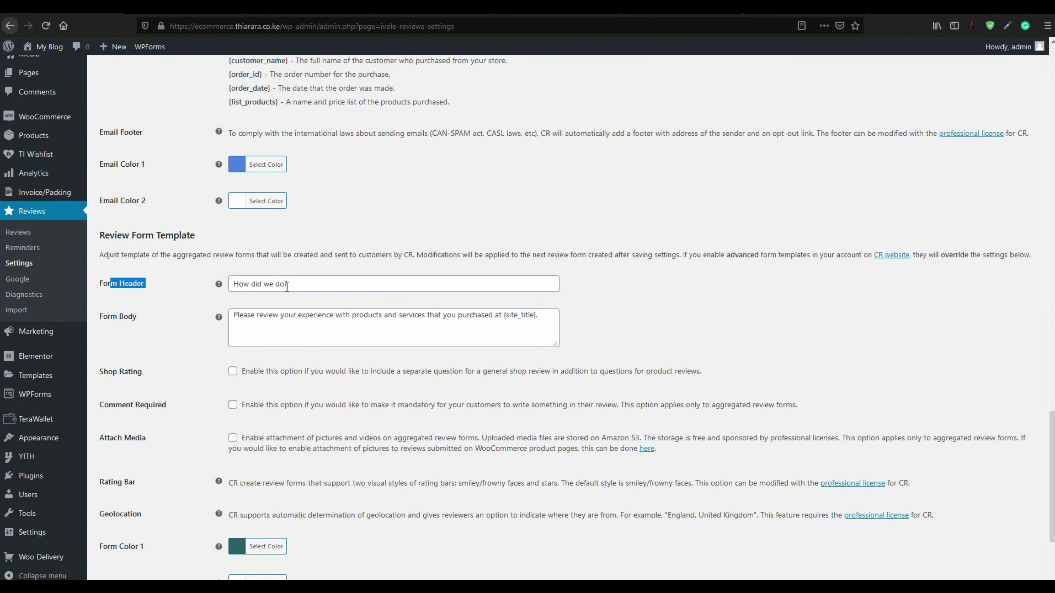
{"action": "left_click", "coordinate": [118, 286]}
{"action": "left_click", "coordinate": [291, 285]}
{"action": "left_click", "coordinate": [140, 321]}
{"action": "left_click", "coordinate": [233, 317]}
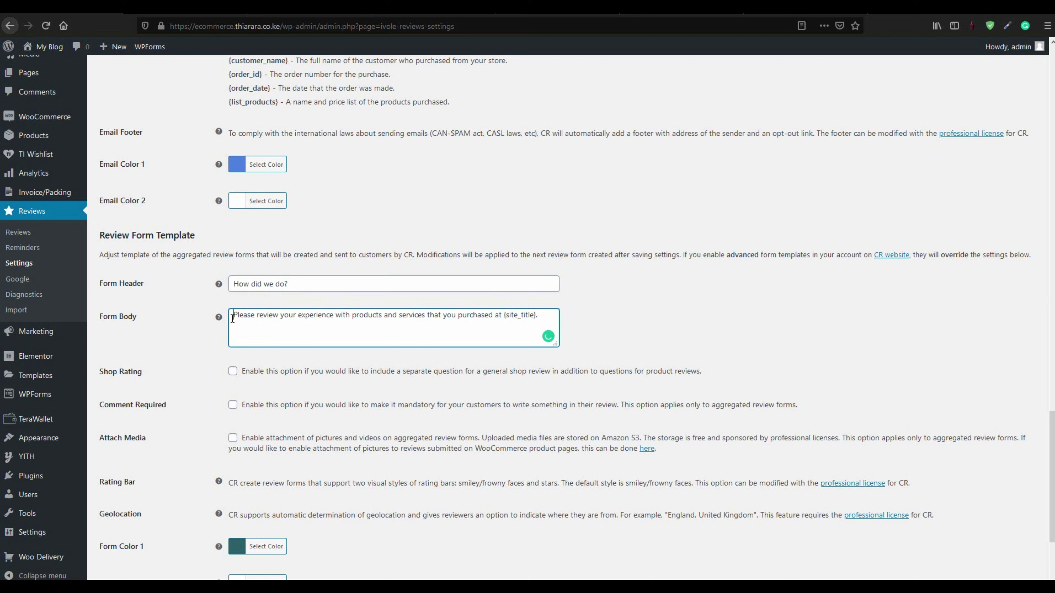
{"action": "left_click_drag", "start_coordinate": [232, 317], "coordinate": [542, 324]}
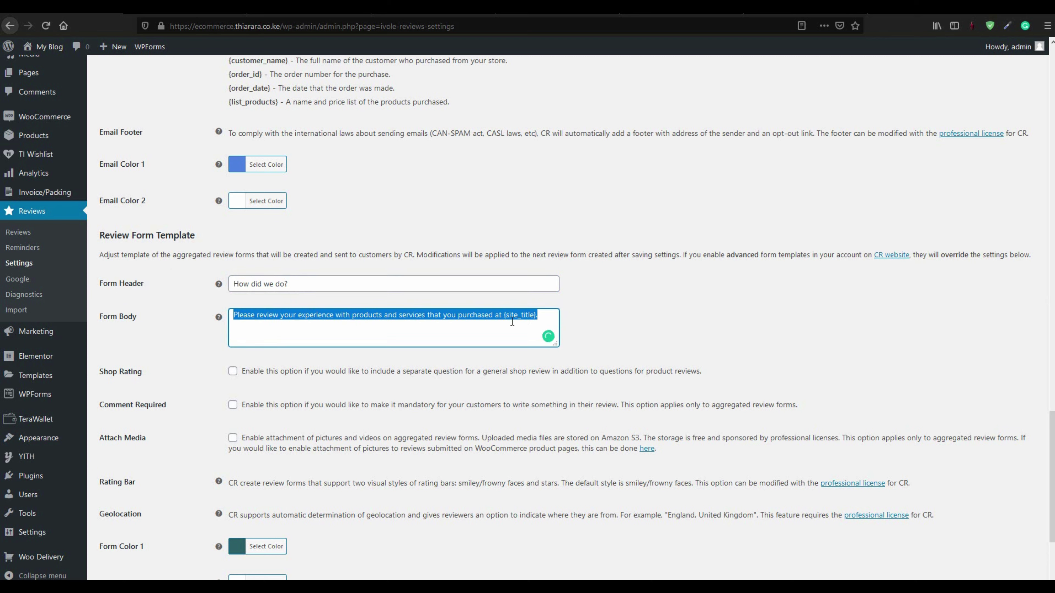
{"action": "left_click", "coordinate": [157, 363]}
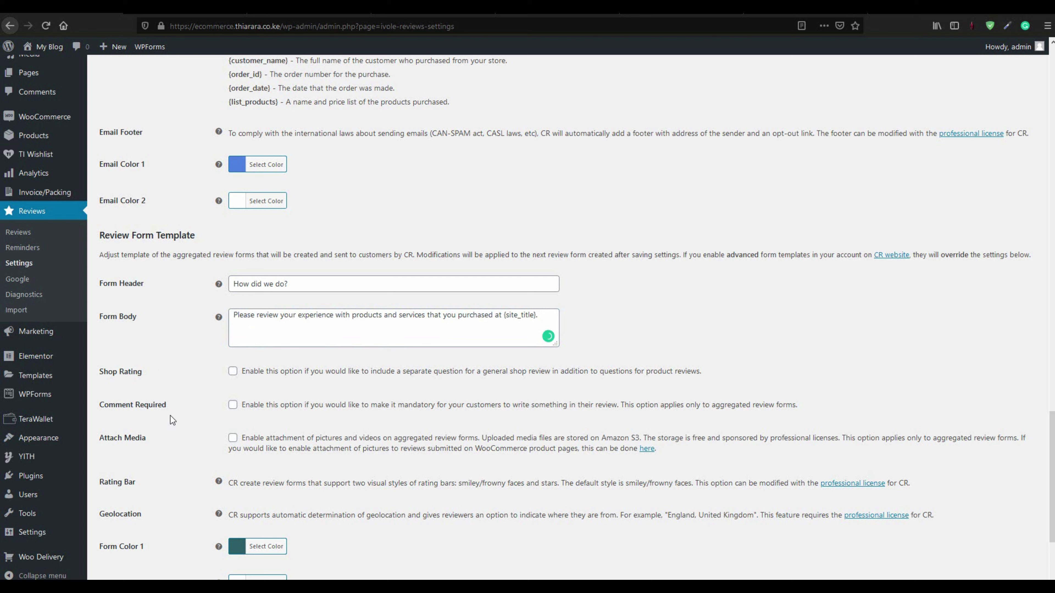
Step: Enable Shop Rating, Comment Required and Attach Media, then save the changes
{"action": "left_click_drag", "start_coordinate": [155, 381], "coordinate": [100, 372]}
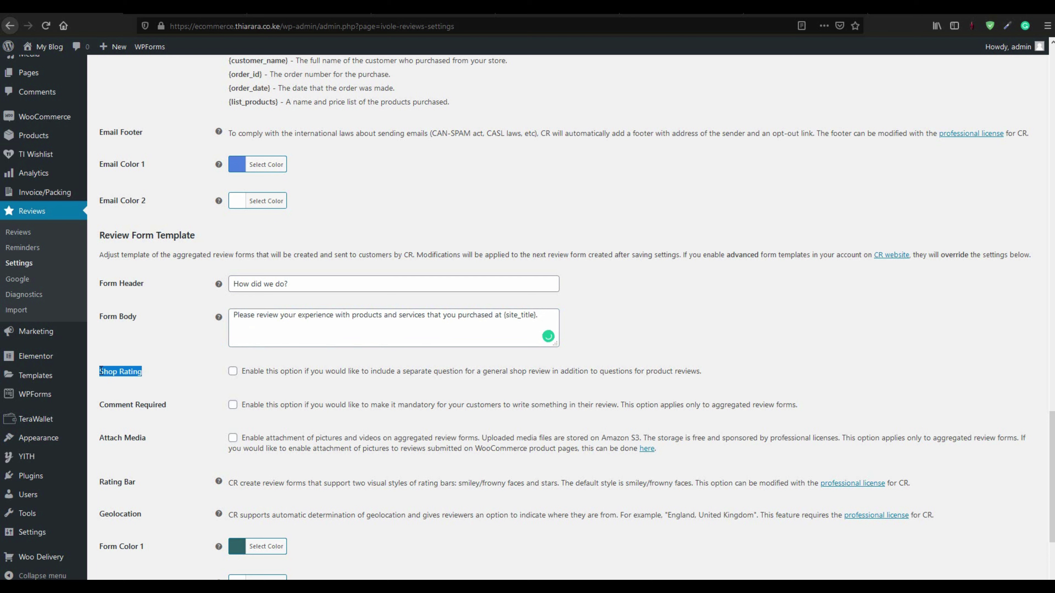
{"action": "left_click", "coordinate": [233, 371]}
{"action": "left_click_drag", "start_coordinate": [167, 407], "coordinate": [104, 406]}
{"action": "left_click_drag", "start_coordinate": [158, 377], "coordinate": [114, 373]}
{"action": "left_click", "coordinate": [233, 405]}
{"action": "scroll", "coordinate": [171, 427], "scroll_direction": "down", "scroll_amount": 3}
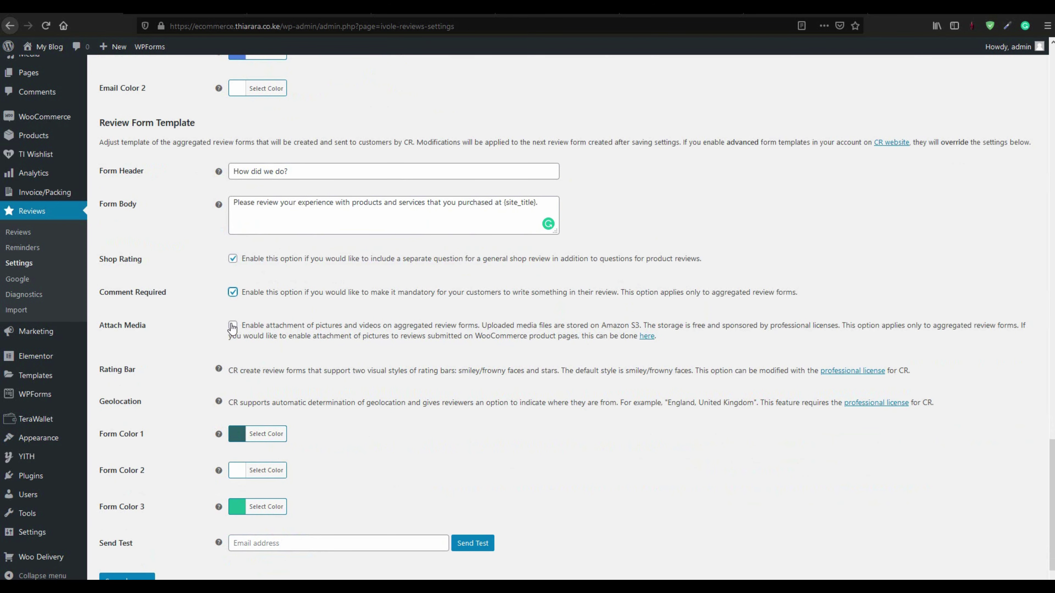
{"action": "left_click", "coordinate": [233, 326]}
{"action": "left_click_drag", "start_coordinate": [146, 325], "coordinate": [100, 326]}
{"action": "scroll", "coordinate": [192, 393], "scroll_direction": "down", "scroll_amount": 1}
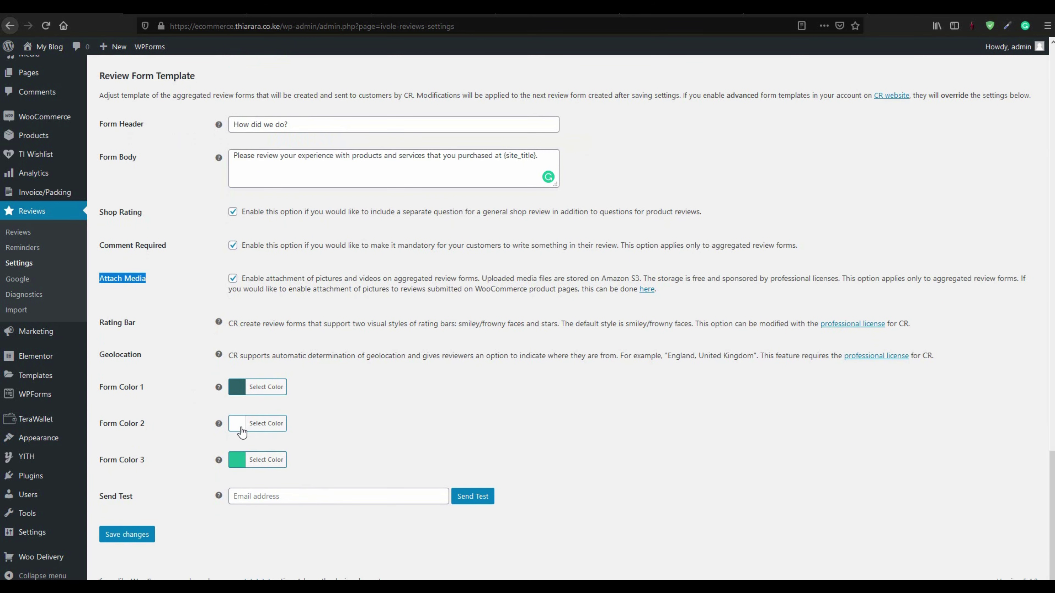
{"action": "left_click", "coordinate": [132, 536]}
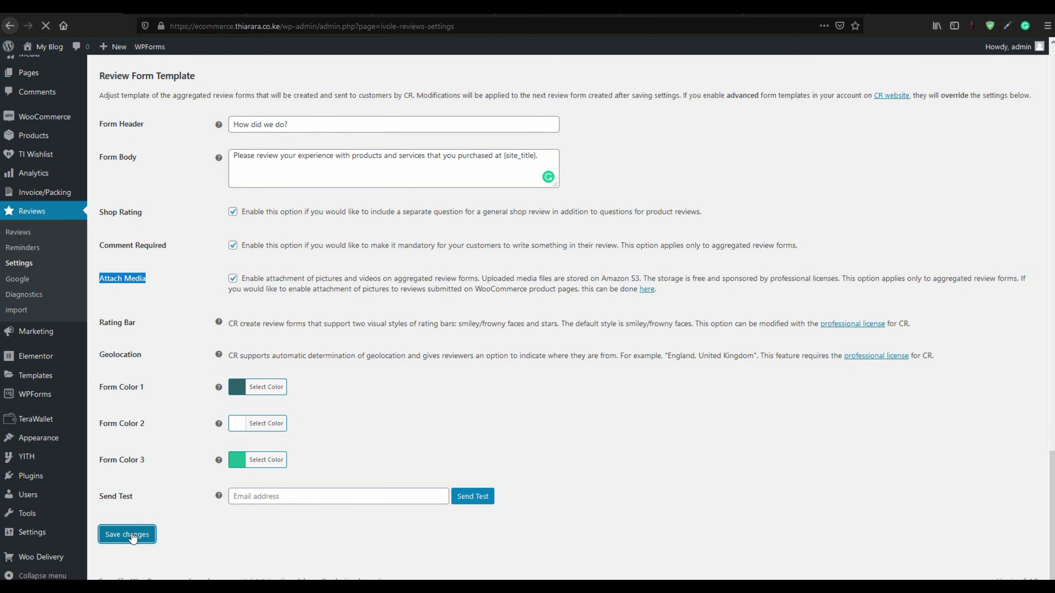
Step: Send a test review email to the pasted contact address and confirm the success message
{"action": "scroll", "coordinate": [162, 466], "scroll_direction": "down", "scroll_amount": 10}
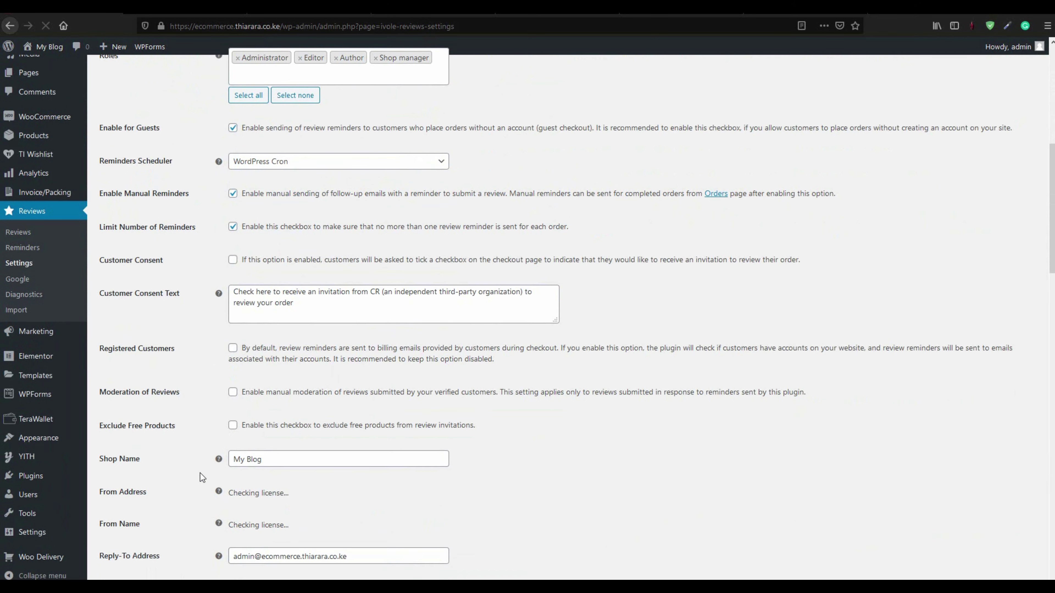
{"action": "scroll", "coordinate": [208, 478], "scroll_direction": "down", "scroll_amount": 20}
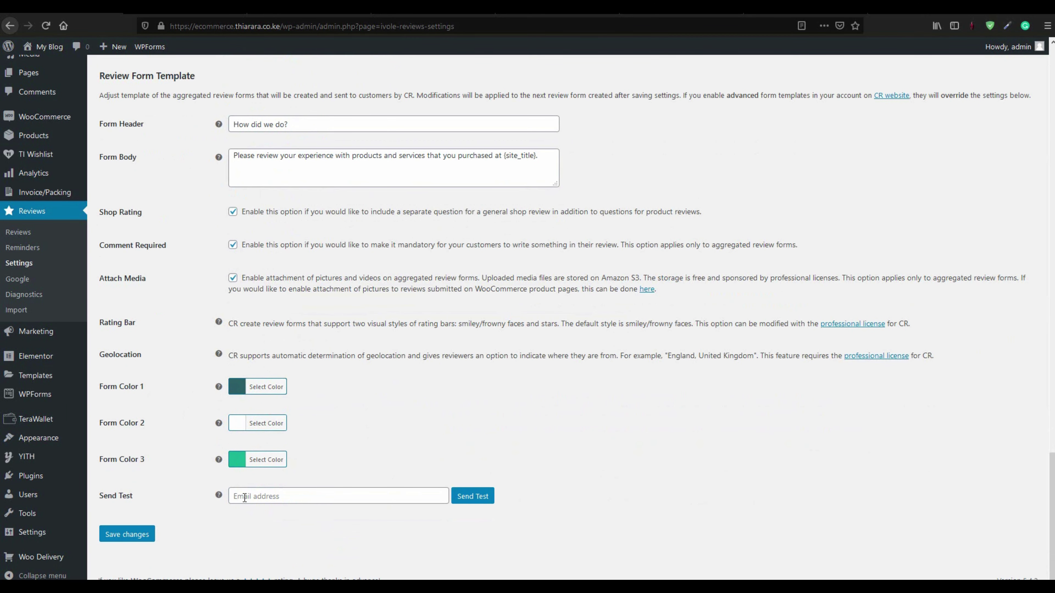
{"action": "left_click", "coordinate": [270, 500]}
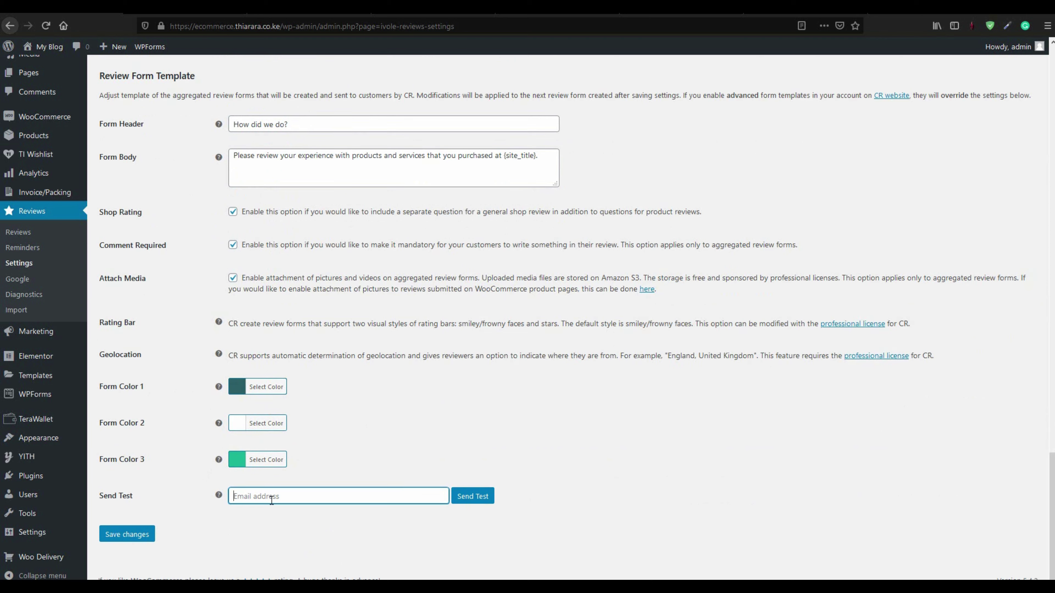
{"action": "key", "text": "ctrl+v"}
{"action": "left_click", "coordinate": [470, 497]}
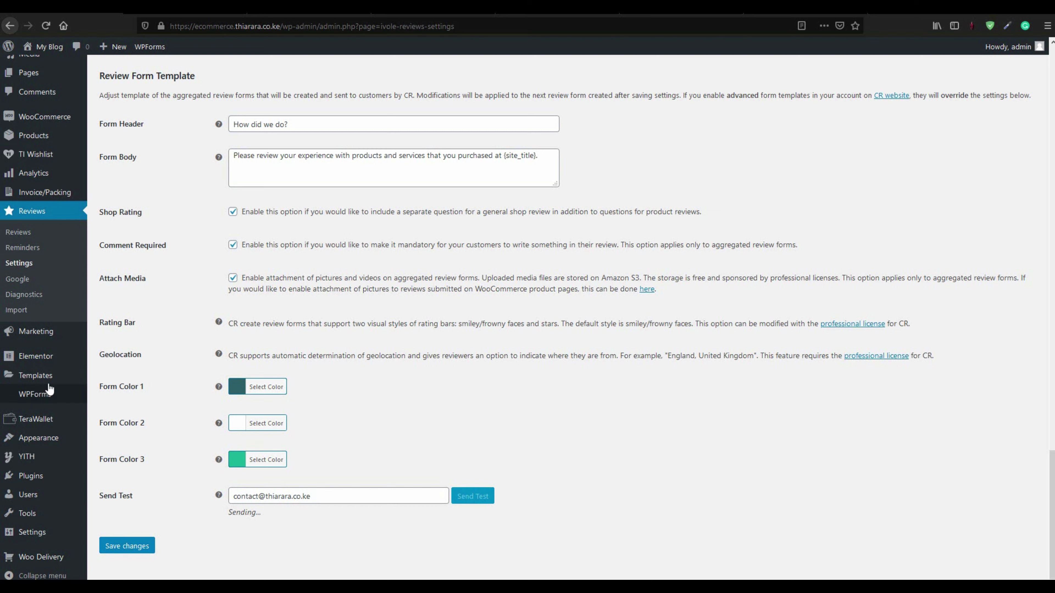
{"action": "mouse_move", "coordinate": [37, 386]}
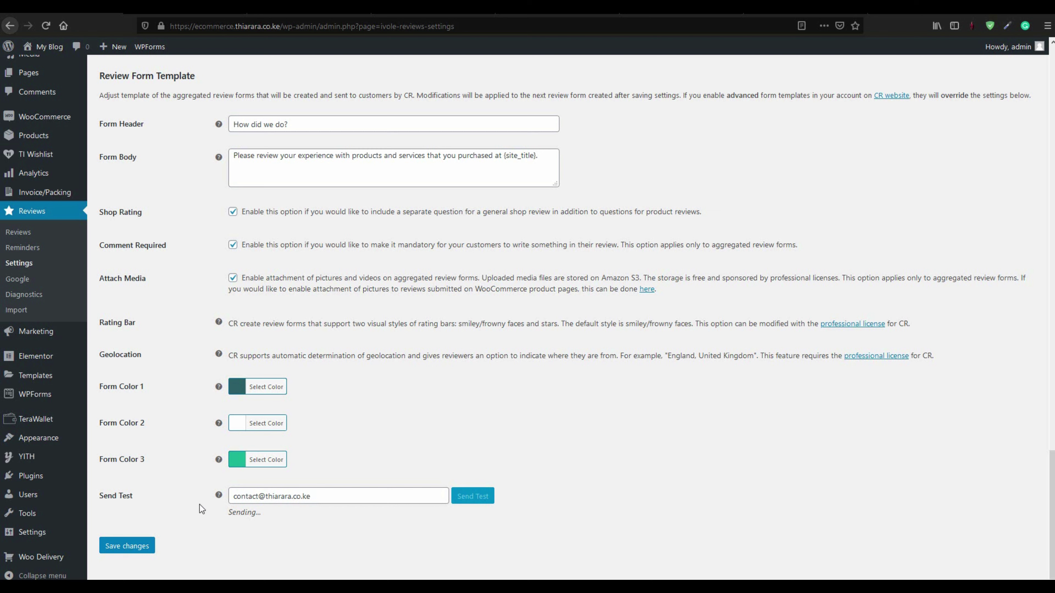
{"action": "left_click_drag", "start_coordinate": [229, 512], "coordinate": [361, 521]}
{"action": "left_click", "coordinate": [372, 515]}
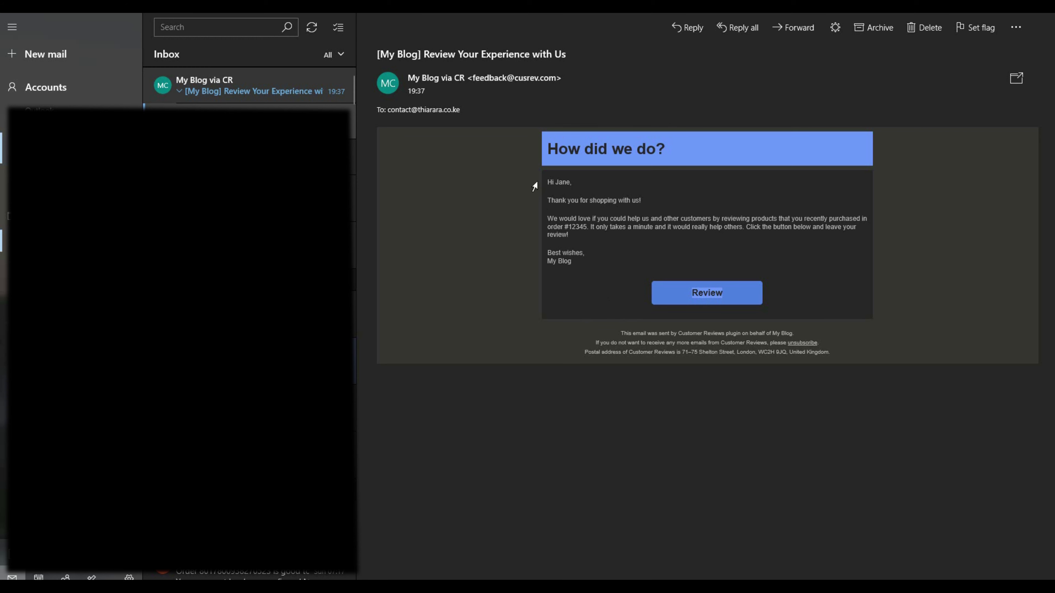
Step: Read the 'How did we do?' test email in Windows Mail and follow its Review button
{"action": "left_click_drag", "start_coordinate": [681, 152], "coordinate": [529, 149]}
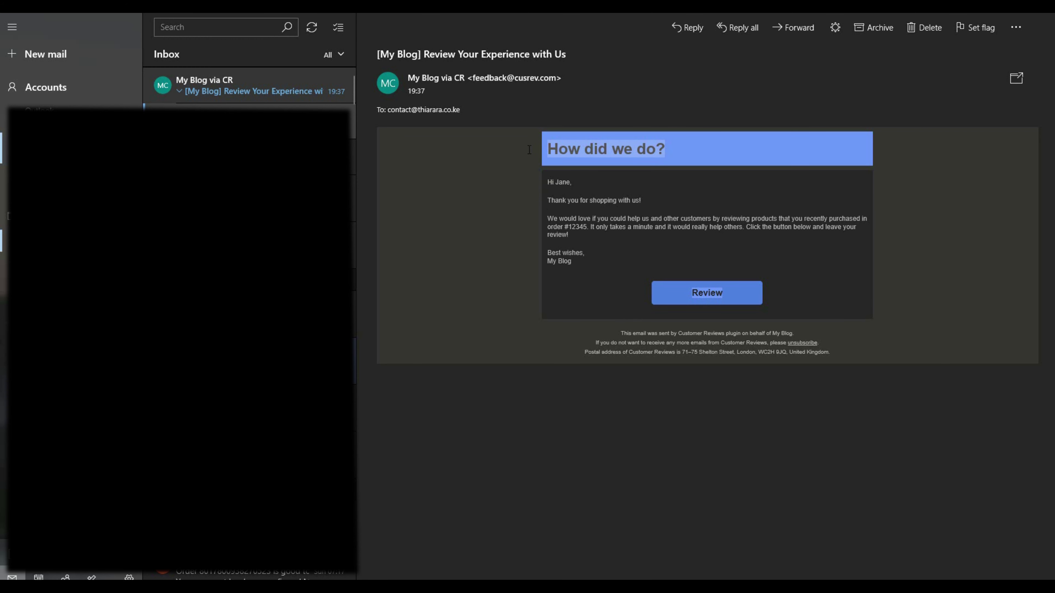
{"action": "triple_click", "coordinate": [563, 183]}
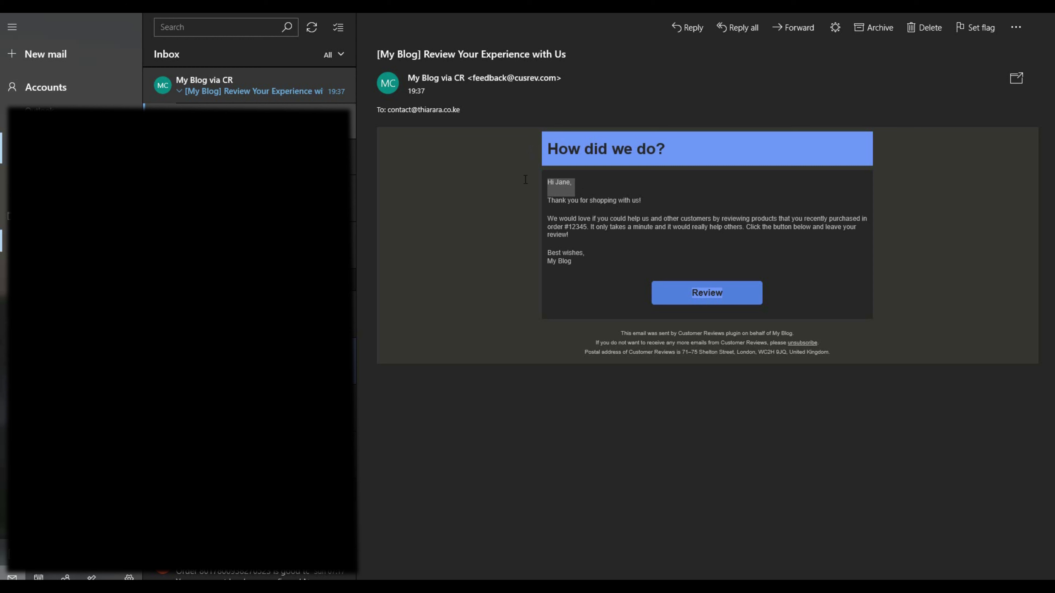
{"action": "left_click", "coordinate": [557, 227]}
{"action": "left_click_drag", "start_coordinate": [548, 224], "coordinate": [589, 230]}
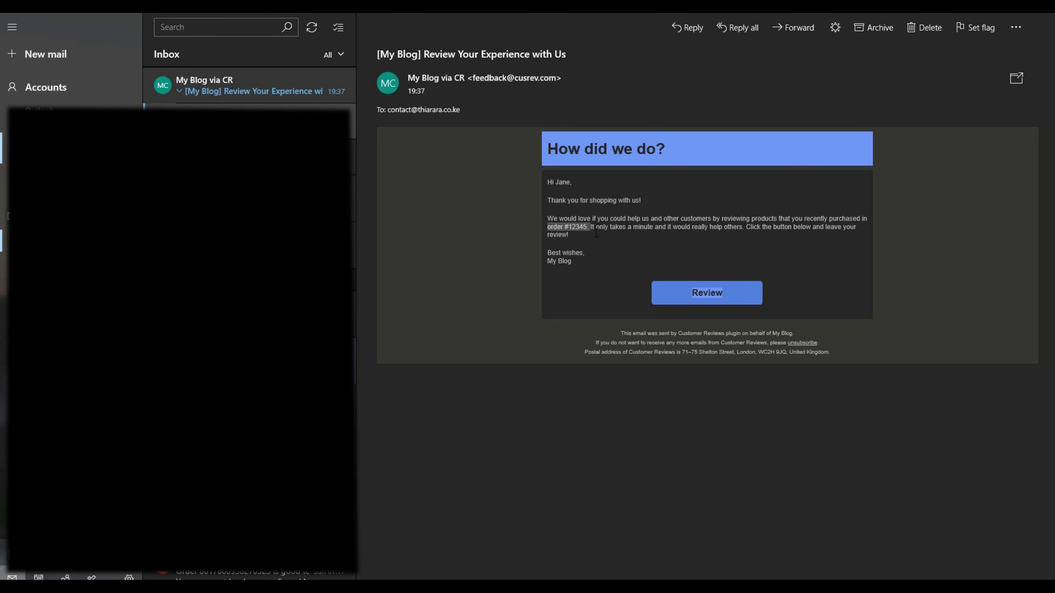
{"action": "left_click", "coordinate": [709, 299]}
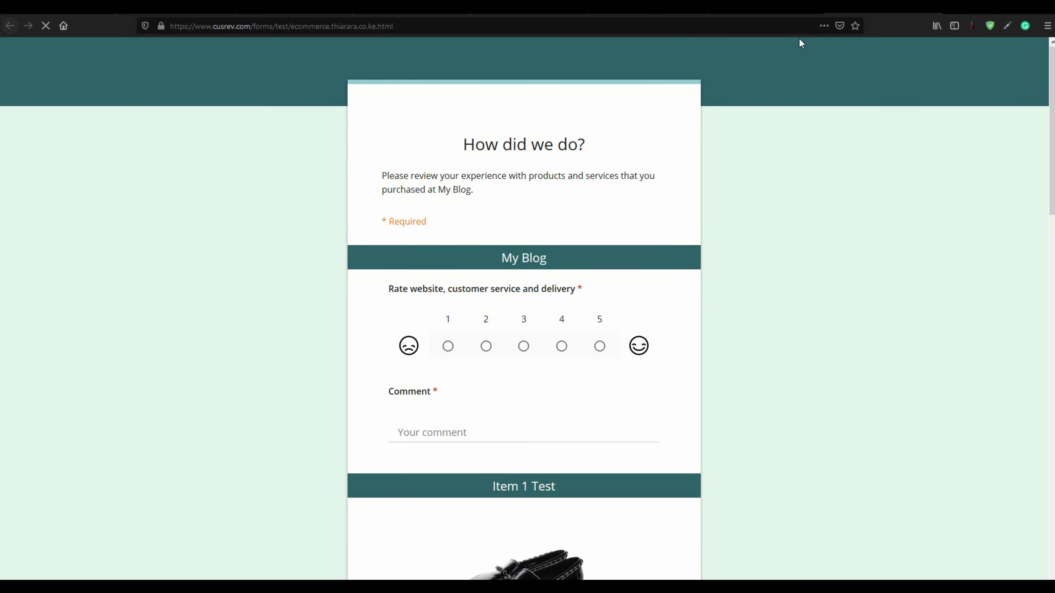
Step: Compare the review form's heading and intro with the Review Form Template settings
{"action": "scroll", "coordinate": [539, 171], "scroll_direction": "down", "scroll_amount": 3}
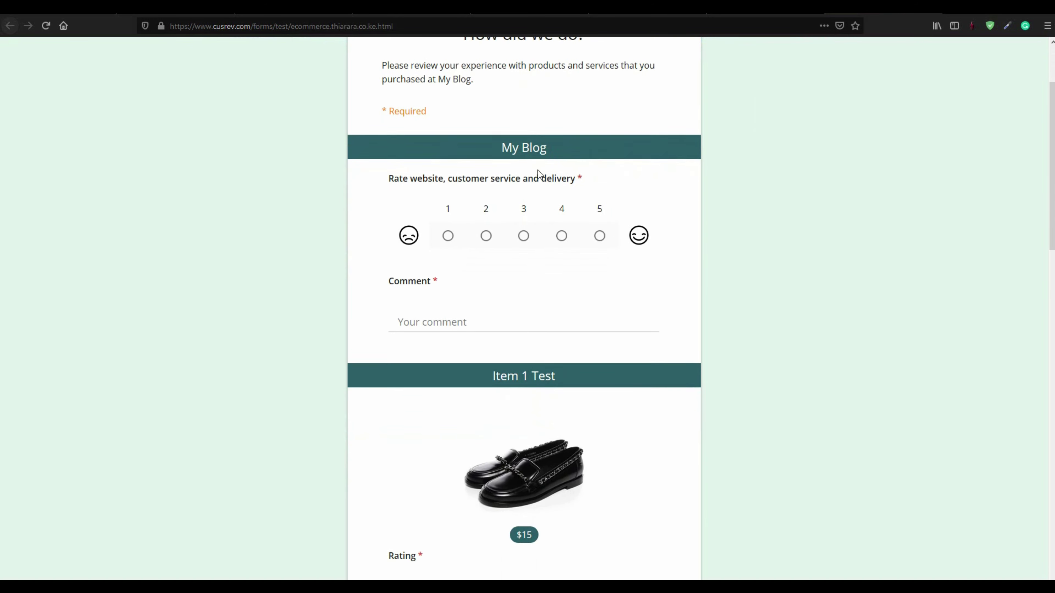
{"action": "scroll", "coordinate": [542, 198], "scroll_direction": "up", "scroll_amount": 5}
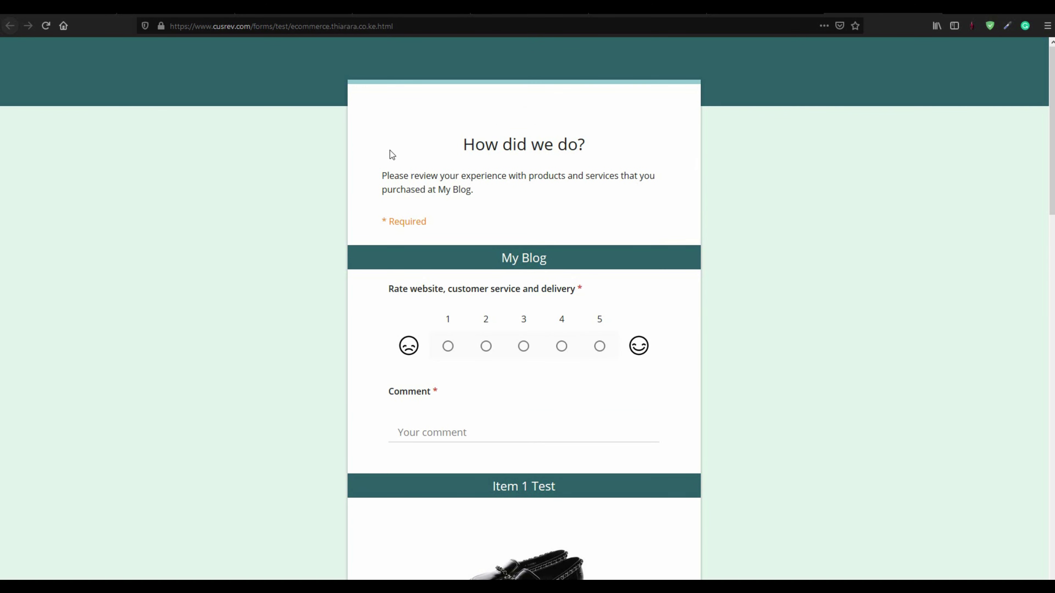
{"action": "left_click_drag", "start_coordinate": [391, 156], "coordinate": [645, 266]}
{"action": "scroll", "coordinate": [648, 267], "scroll_direction": "down", "scroll_amount": 5}
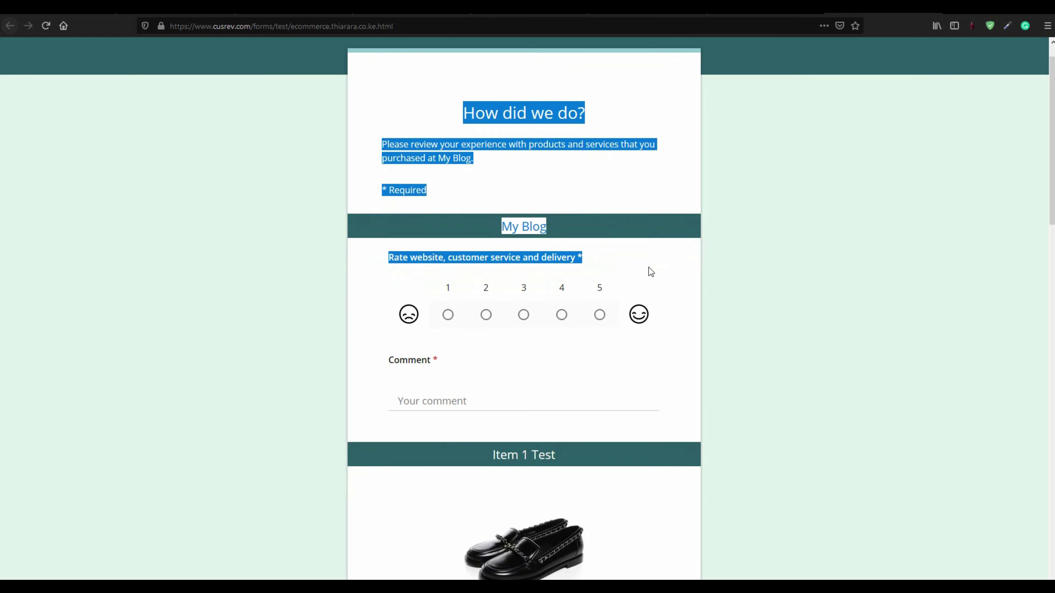
{"action": "left_click", "coordinate": [58, 8]}
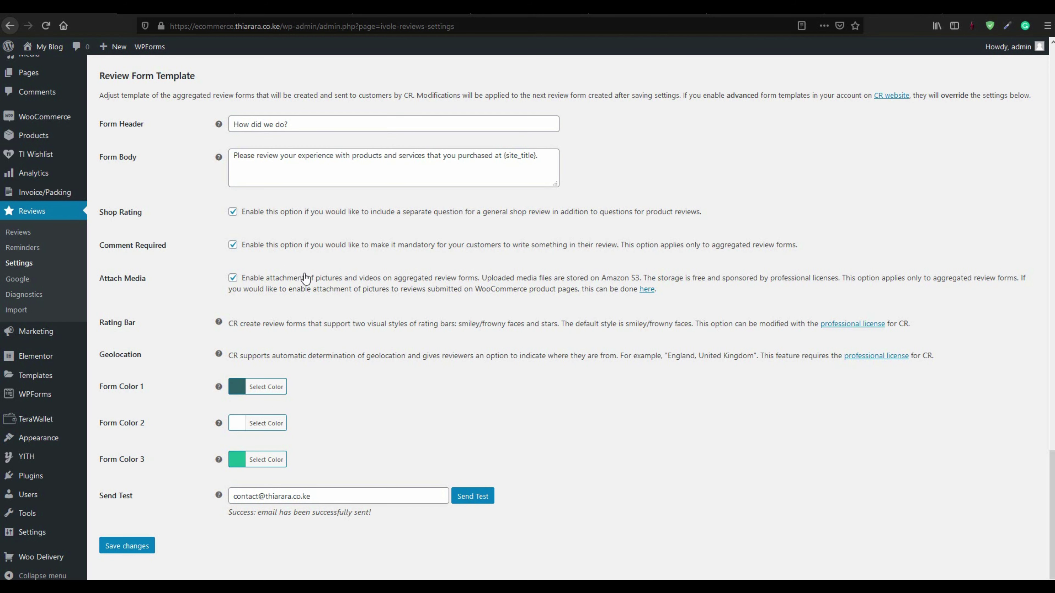
{"action": "scroll", "coordinate": [302, 278], "scroll_direction": "up", "scroll_amount": 4}
{"action": "left_click_drag", "start_coordinate": [195, 234], "coordinate": [106, 235]}
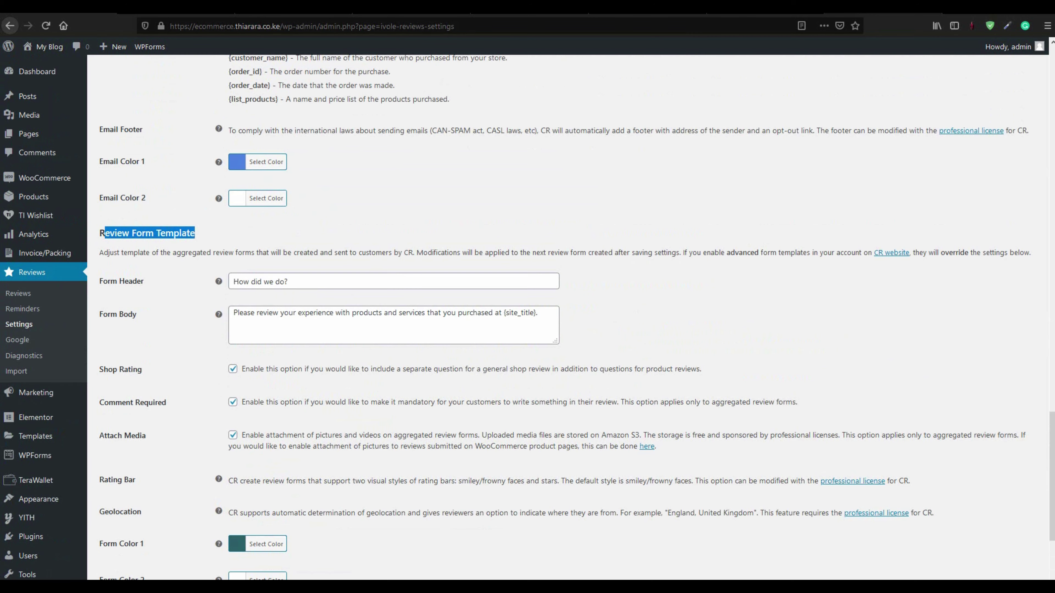
{"action": "left_click", "coordinate": [876, 7]}
{"action": "scroll", "coordinate": [474, 172], "scroll_direction": "up", "scroll_amount": 2}
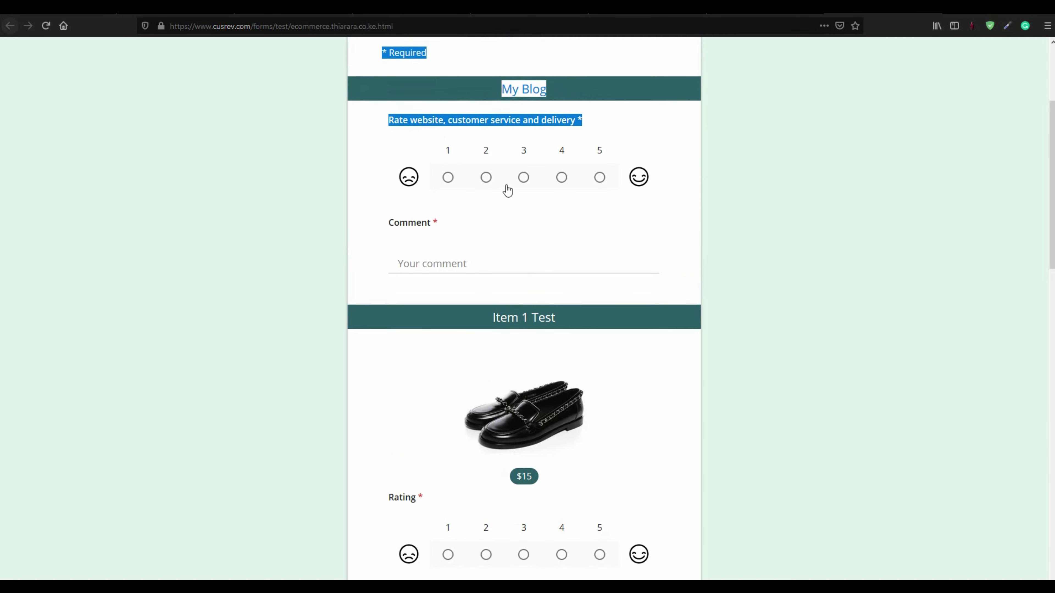
Step: Rate the shop 3 stars and the shoe 4 stars on the review form
{"action": "left_click", "coordinate": [524, 178]}
{"action": "scroll", "coordinate": [558, 238], "scroll_direction": "down", "scroll_amount": 4}
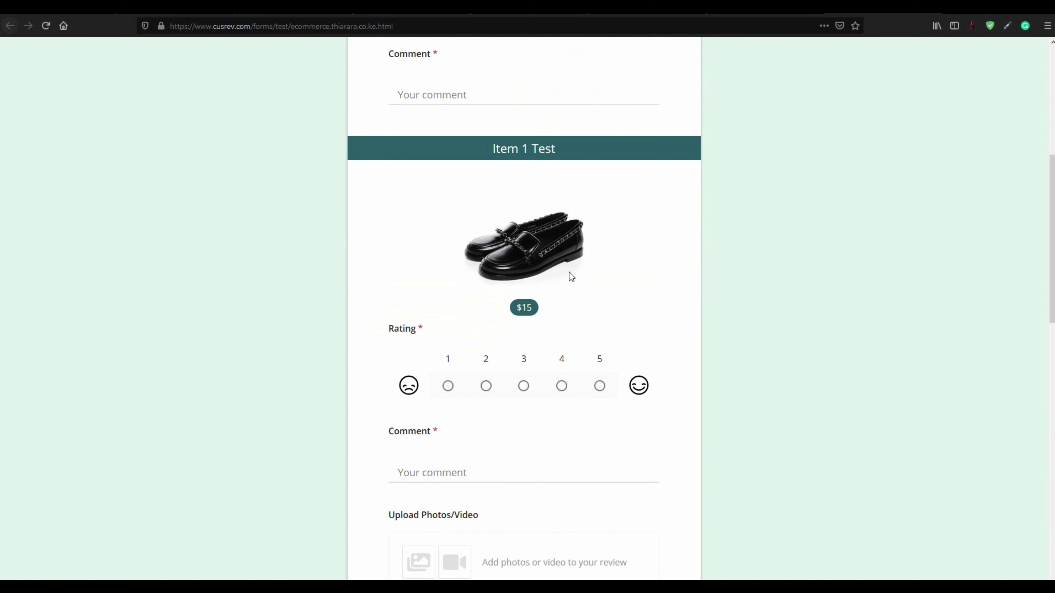
{"action": "left_click", "coordinate": [561, 387]}
{"action": "scroll", "coordinate": [519, 390], "scroll_direction": "down", "scroll_amount": 5}
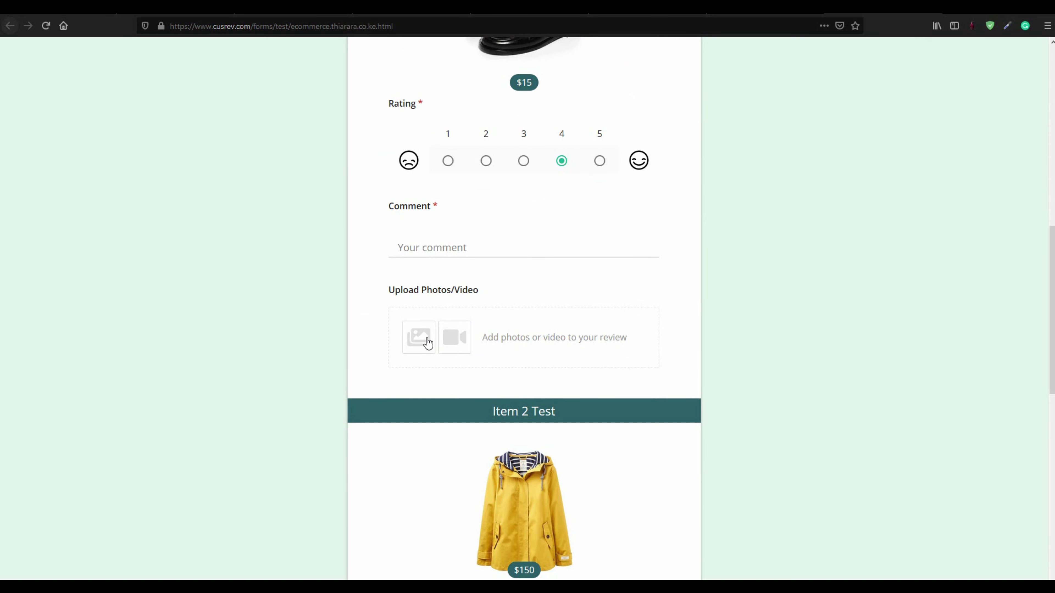
{"action": "left_click", "coordinate": [407, 247]}
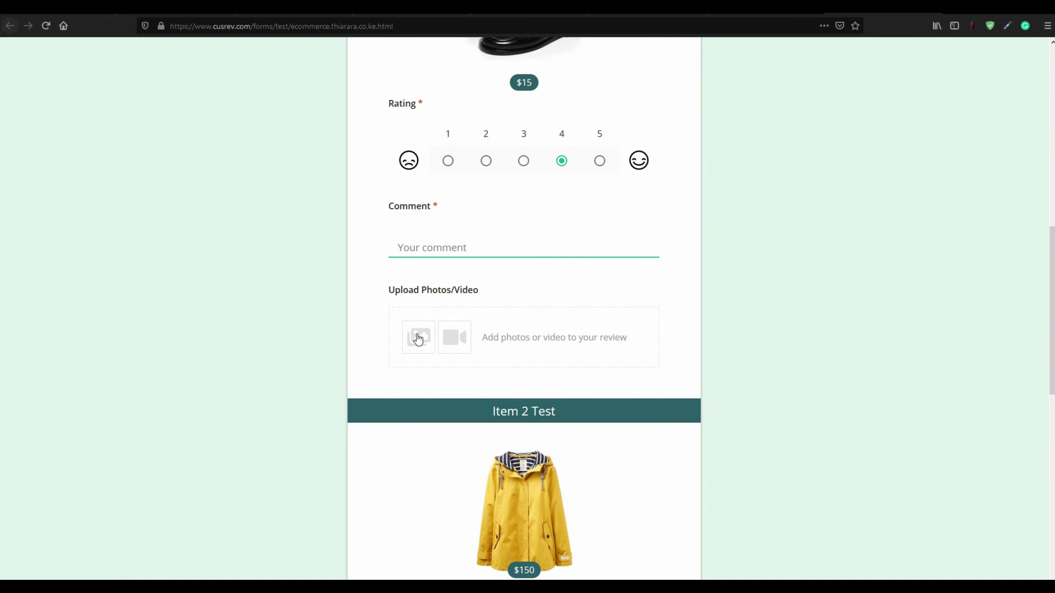
{"action": "scroll", "coordinate": [559, 371], "scroll_direction": "down", "scroll_amount": 5}
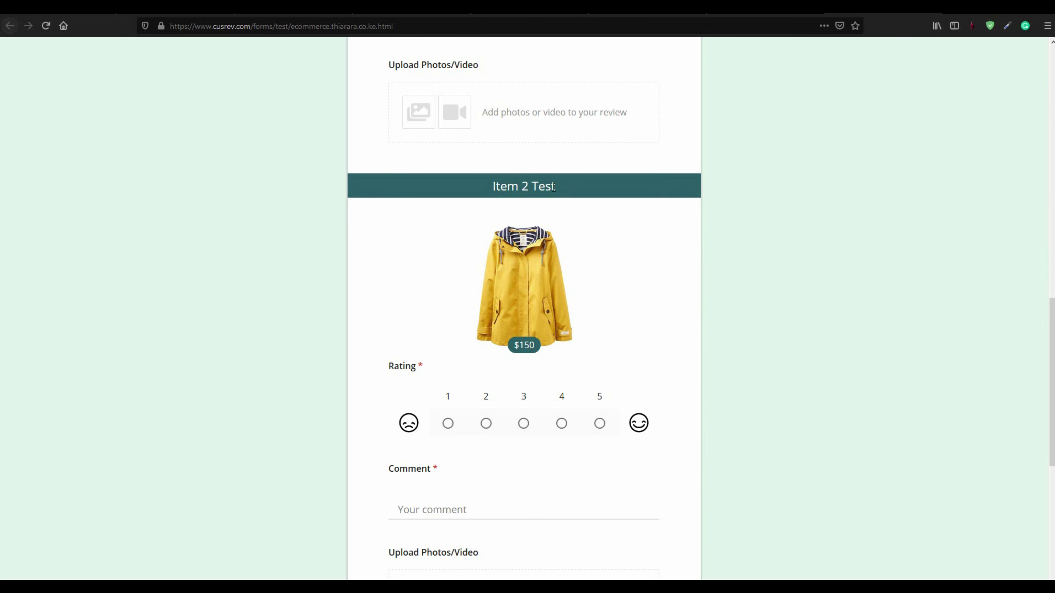
Step: Give the Item 2 jacket a 5-star rating
{"action": "left_click_drag", "start_coordinate": [551, 186], "coordinate": [492, 187]}
{"action": "scroll", "coordinate": [461, 393], "scroll_direction": "down", "scroll_amount": 3}
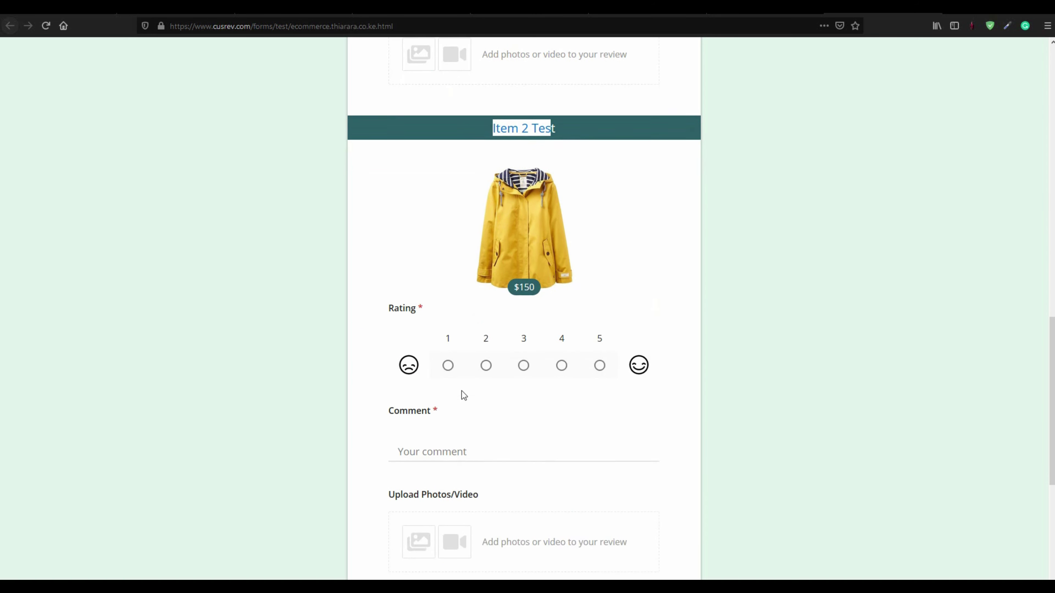
{"action": "left_click", "coordinate": [448, 312]}
{"action": "left_click", "coordinate": [485, 315]}
{"action": "left_click", "coordinate": [525, 312]}
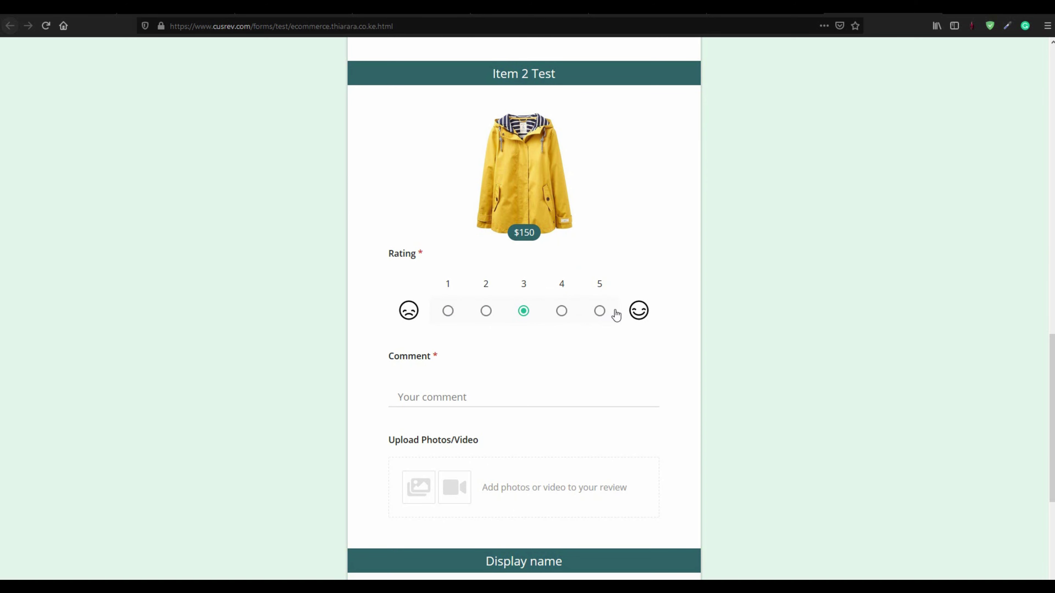
{"action": "left_click", "coordinate": [603, 313]}
{"action": "left_click", "coordinate": [456, 400]}
{"action": "scroll", "coordinate": [456, 399], "scroll_direction": "down", "scroll_amount": 3}
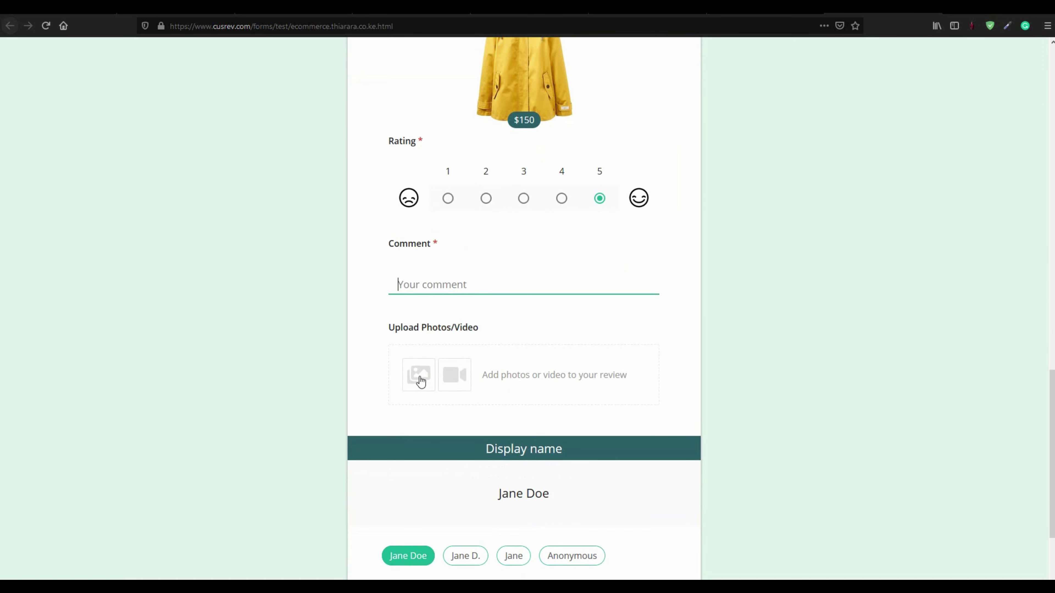
{"action": "scroll", "coordinate": [501, 408], "scroll_direction": "down", "scroll_amount": 3}
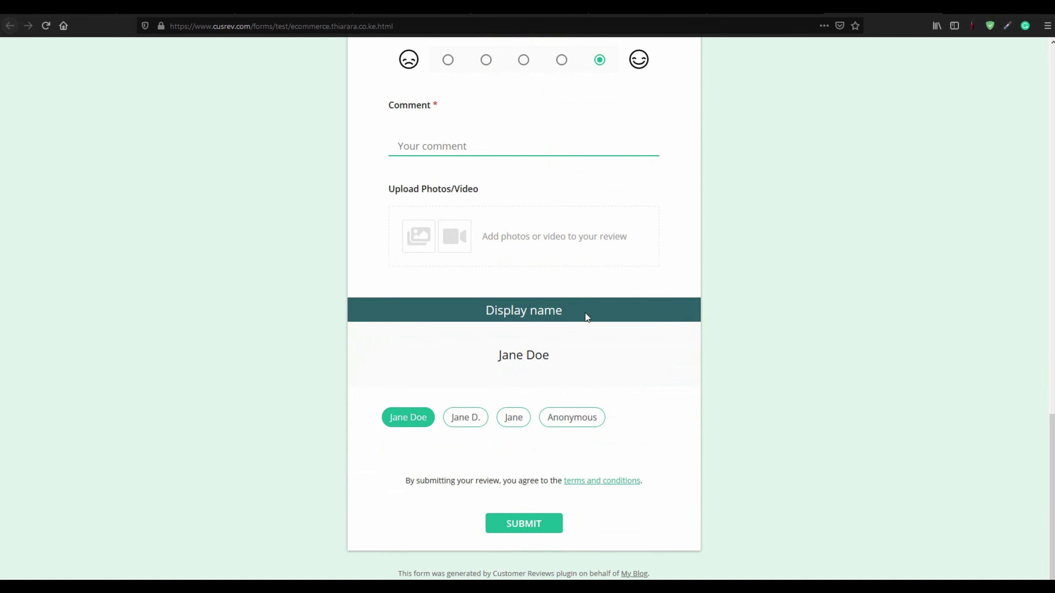
Step: Set the display name to first name plus last initial ('Jane D.')
{"action": "left_click_drag", "start_coordinate": [585, 312], "coordinate": [466, 306]}
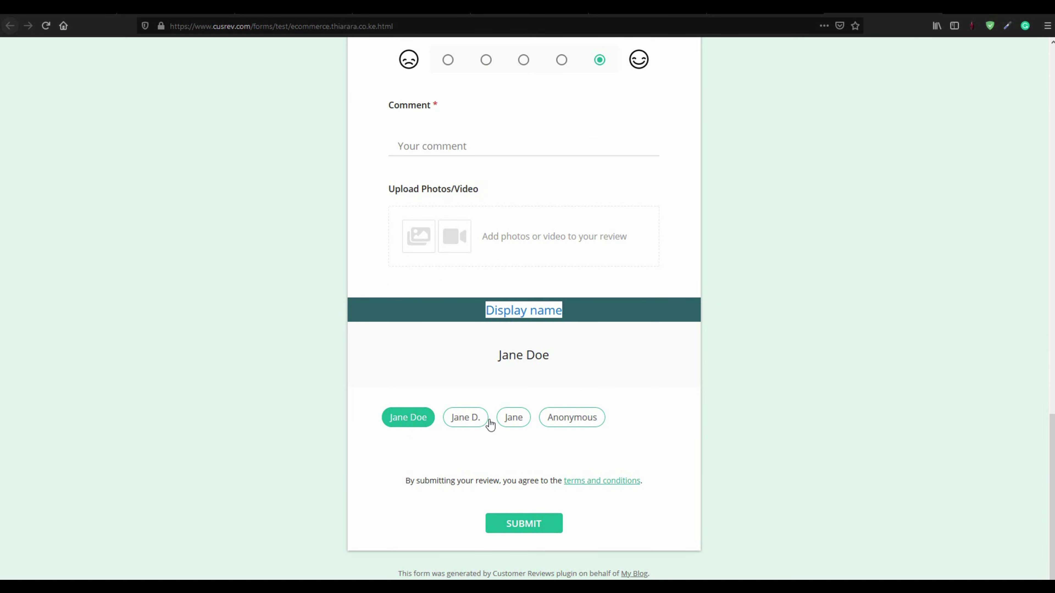
{"action": "left_click", "coordinate": [565, 421]}
{"action": "left_click", "coordinate": [514, 428]}
{"action": "left_click", "coordinate": [483, 426]}
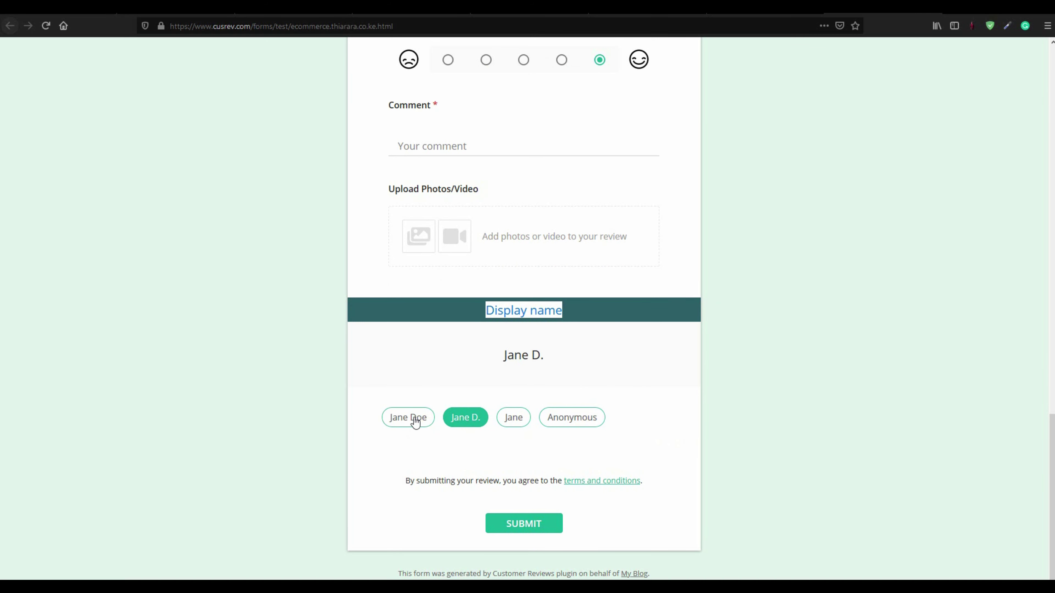
{"action": "left_click", "coordinate": [413, 422]}
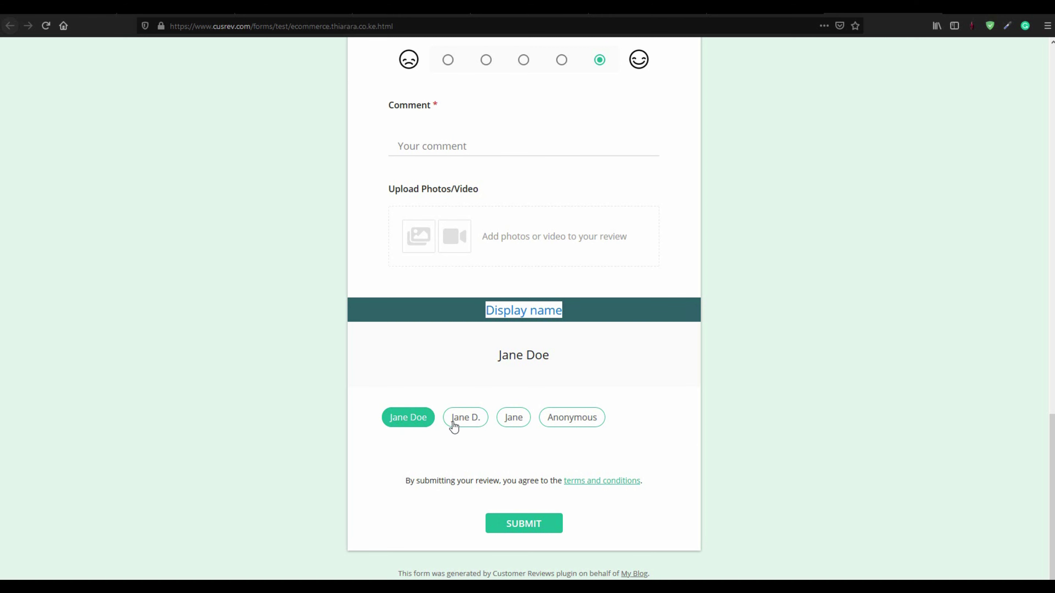
{"action": "left_click", "coordinate": [459, 426]}
{"action": "left_click", "coordinate": [515, 424]}
{"action": "left_click", "coordinate": [477, 423]}
{"action": "left_click", "coordinate": [427, 421]}
{"action": "left_click", "coordinate": [473, 421]}
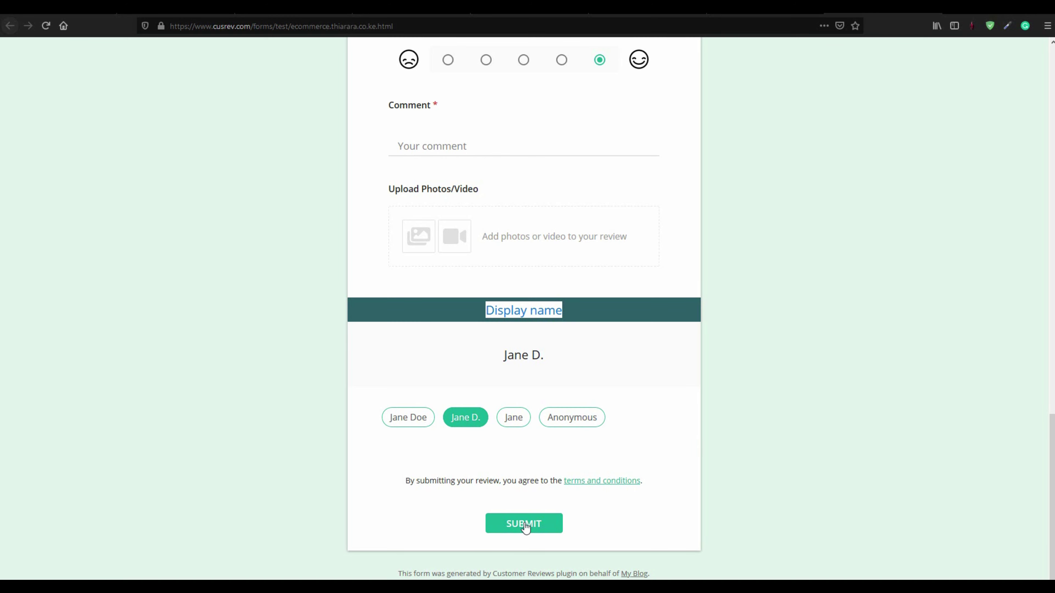
Step: Submit the review, which fails for missing comments, then return to the WordPress settings tab
{"action": "left_click", "coordinate": [524, 524]}
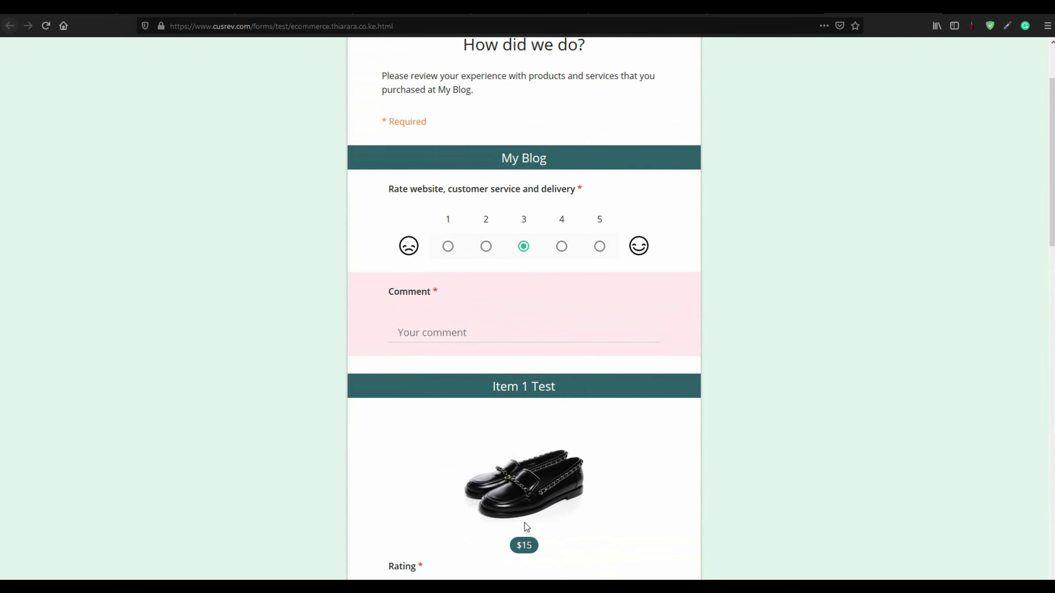
{"action": "scroll", "coordinate": [512, 444], "scroll_direction": "down", "scroll_amount": 2}
{"action": "scroll", "coordinate": [516, 471], "scroll_direction": "up", "scroll_amount": 4}
{"action": "scroll", "coordinate": [497, 454], "scroll_direction": "down", "scroll_amount": 4}
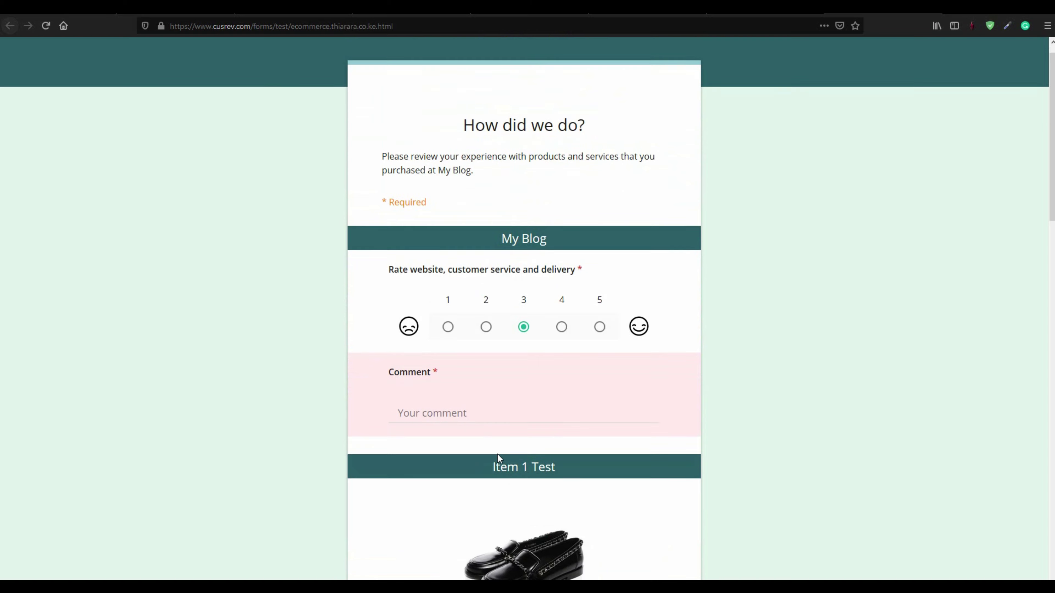
{"action": "left_click", "coordinate": [488, 264]}
{"action": "scroll", "coordinate": [478, 453], "scroll_direction": "down", "scroll_amount": 4}
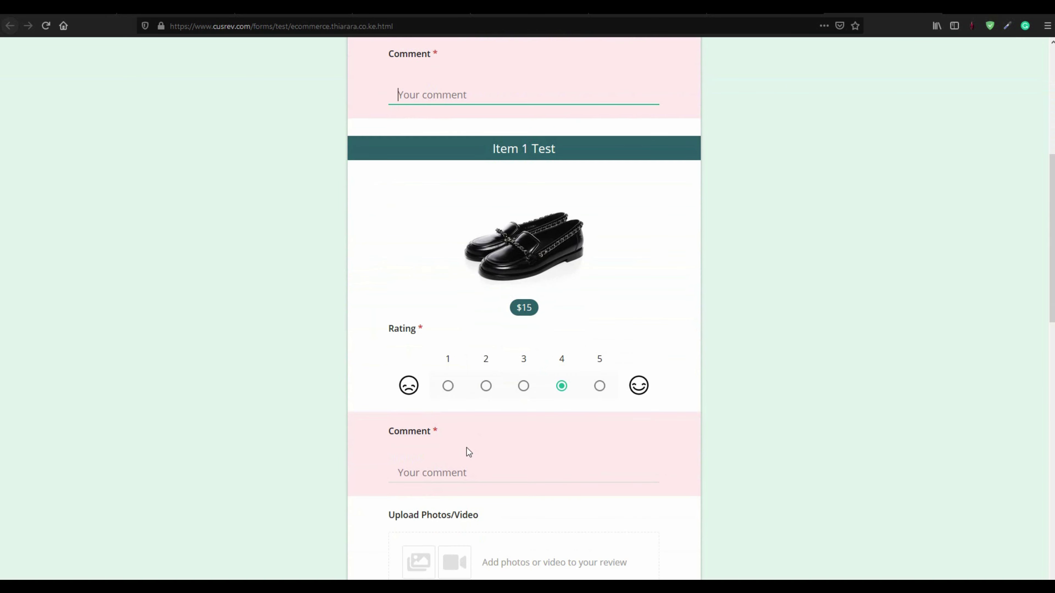
{"action": "scroll", "coordinate": [488, 490], "scroll_direction": "down", "scroll_amount": 5}
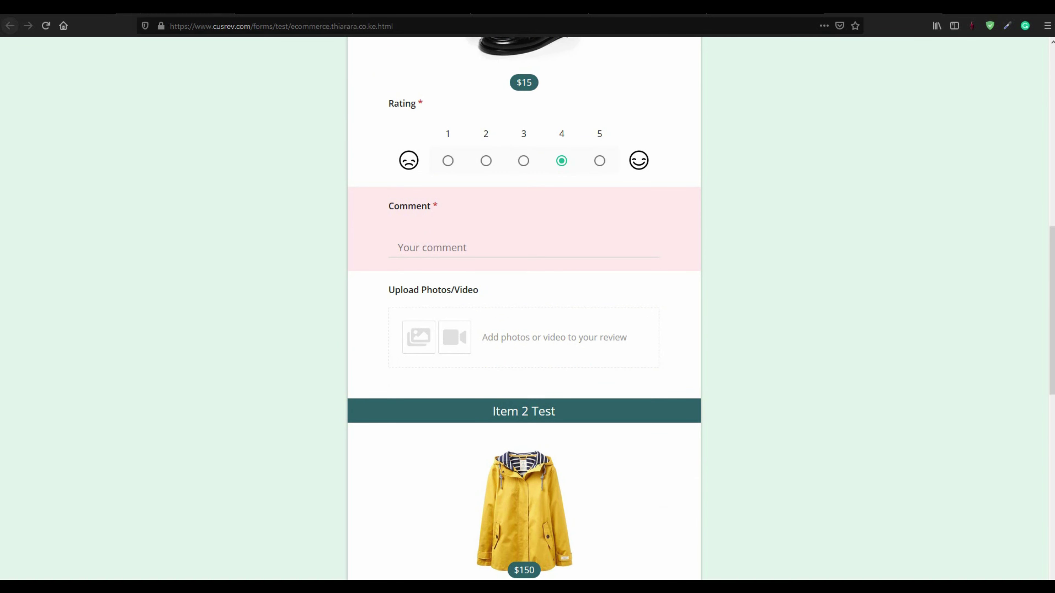
{"action": "key", "text": "ctrl+shift+Tab"}
Step: Enable Attach Images in the Review Extensions settings
{"action": "scroll", "coordinate": [208, 215], "scroll_direction": "up", "scroll_amount": 8}
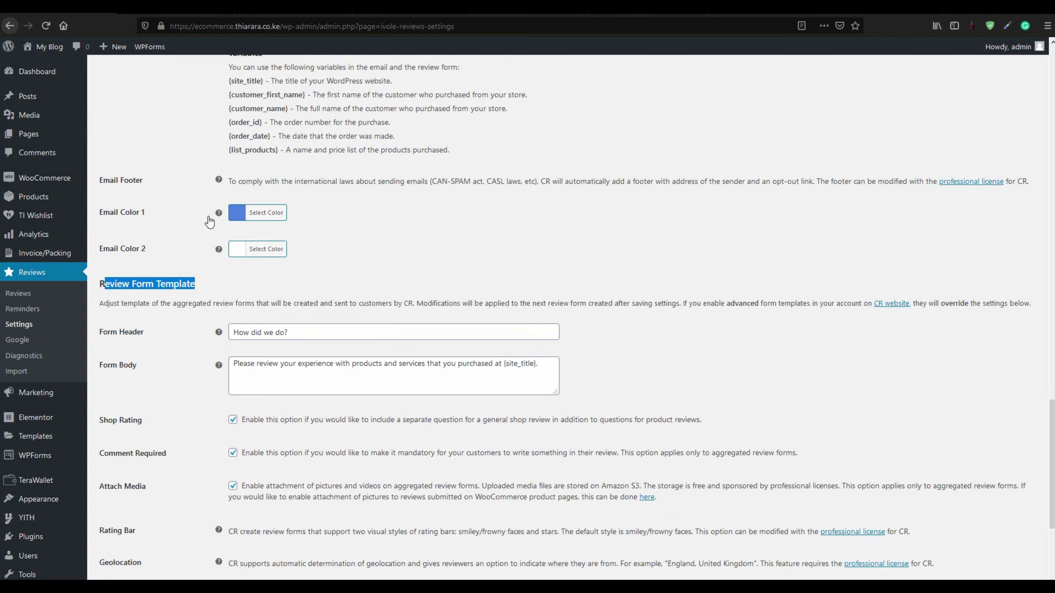
{"action": "scroll", "coordinate": [208, 215], "scroll_direction": "up", "scroll_amount": 15}
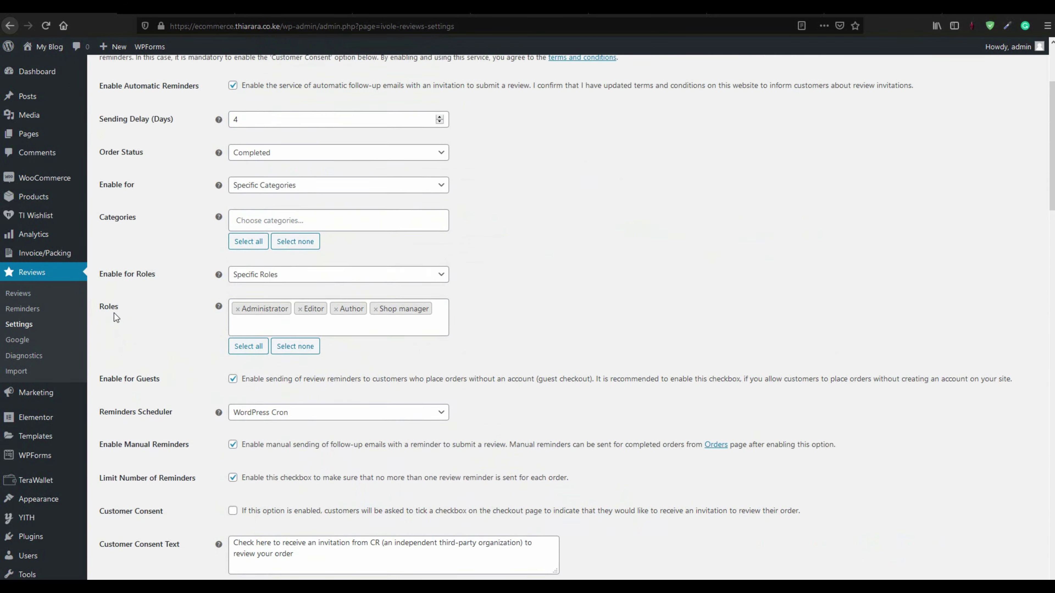
{"action": "left_click", "coordinate": [187, 92]}
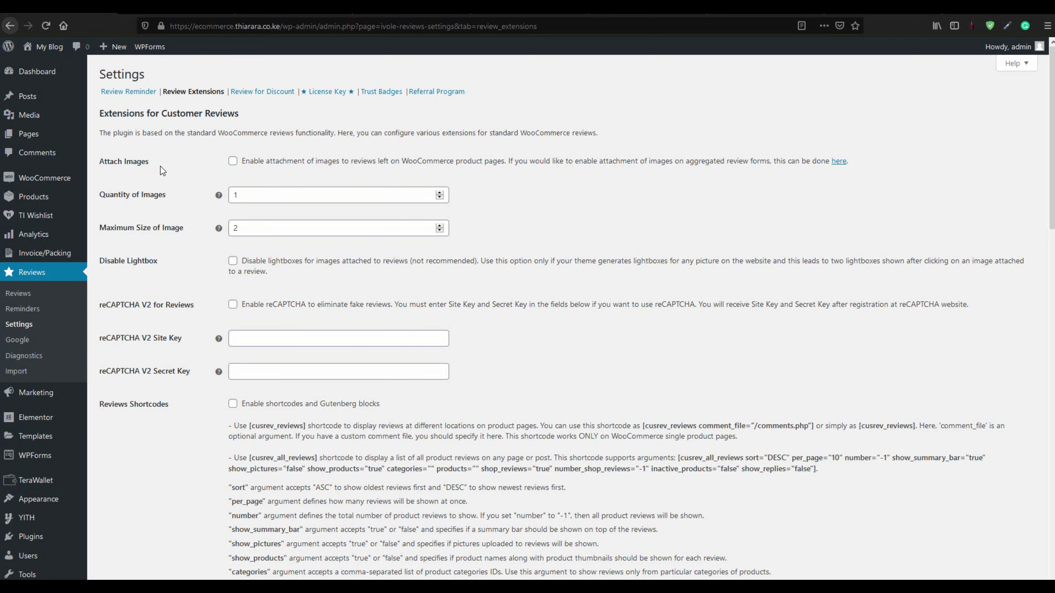
{"action": "left_click_drag", "start_coordinate": [149, 162], "coordinate": [99, 165]}
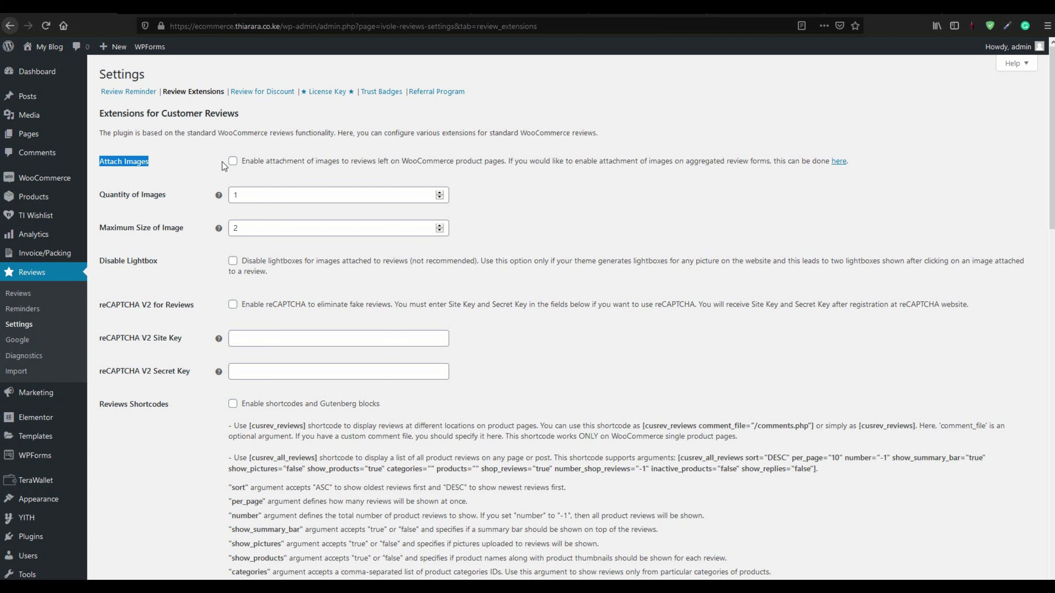
{"action": "left_click", "coordinate": [233, 162]}
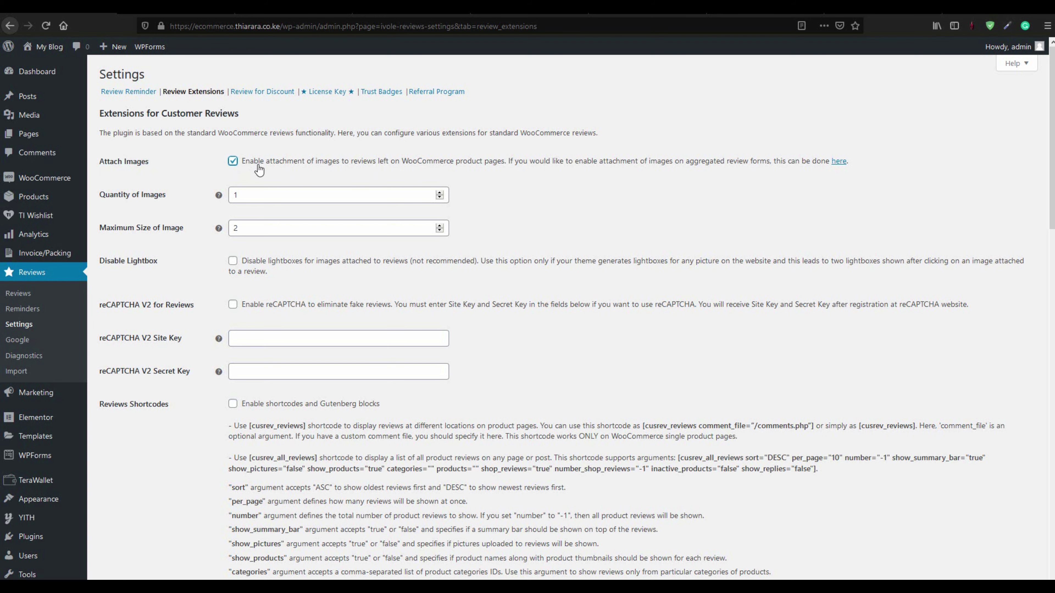
Step: Keep Quantity of Images at 1 and raise Maximum Size of Image from 2 to 3
{"action": "left_click_drag", "start_coordinate": [166, 198], "coordinate": [110, 195]}
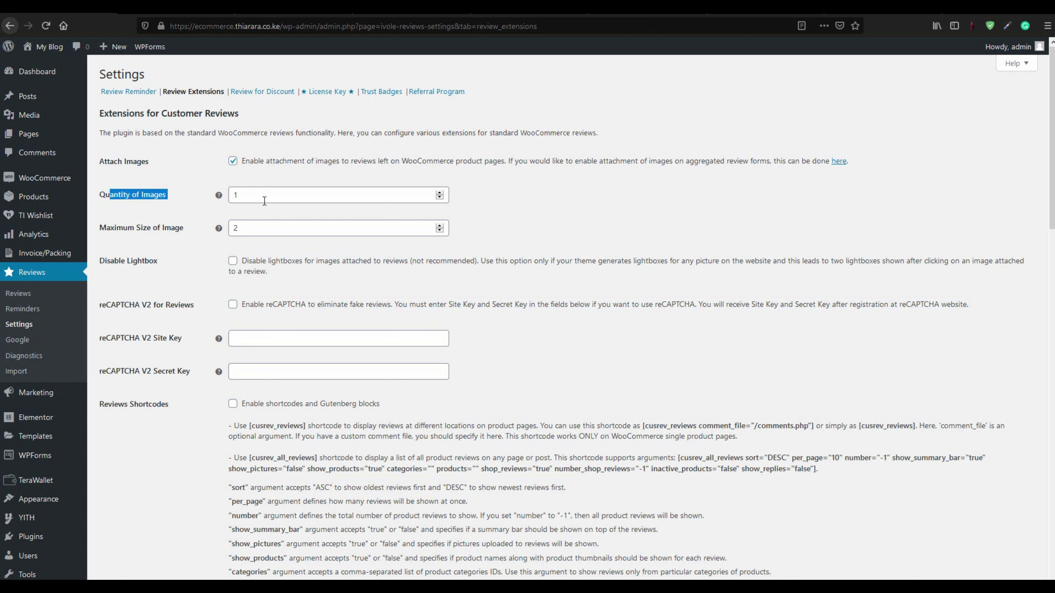
{"action": "double_click", "coordinate": [229, 197]}
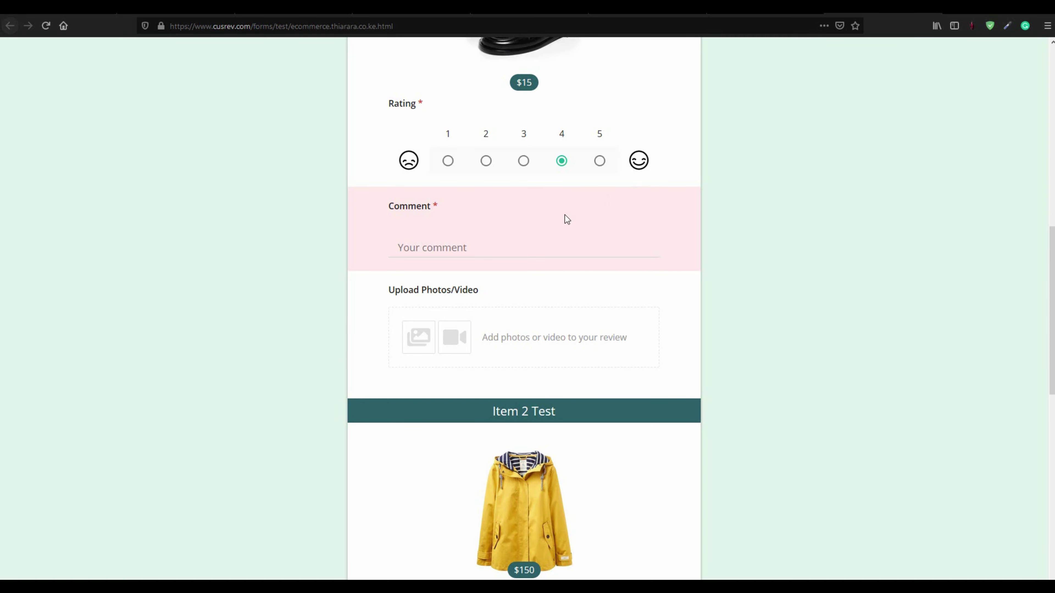
{"action": "scroll", "coordinate": [519, 158], "scroll_direction": "up", "scroll_amount": 4}
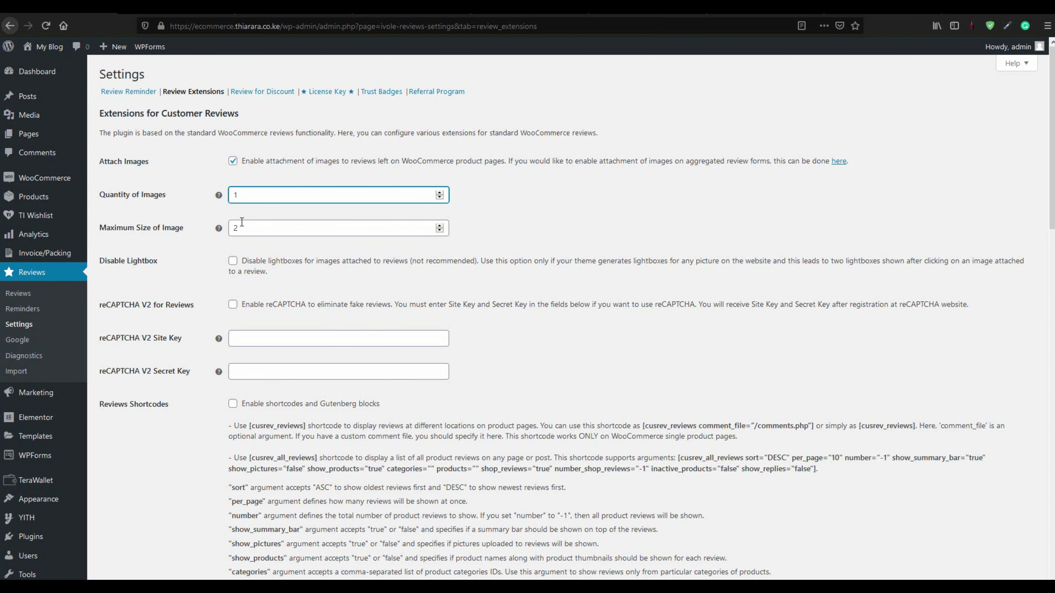
{"action": "left_click_drag", "start_coordinate": [188, 231], "coordinate": [122, 232]}
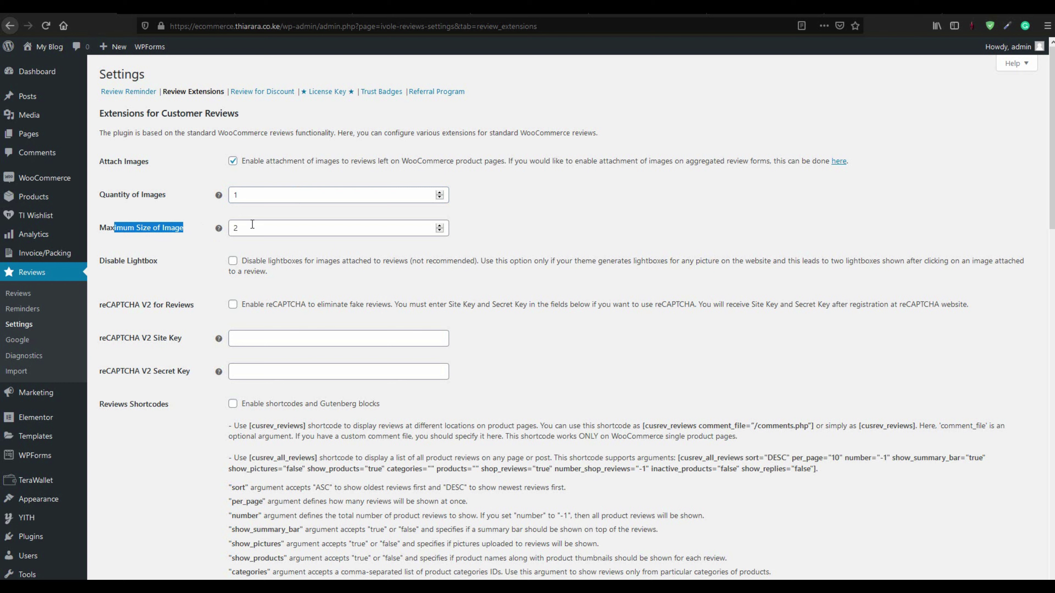
{"action": "double_click", "coordinate": [259, 234]}
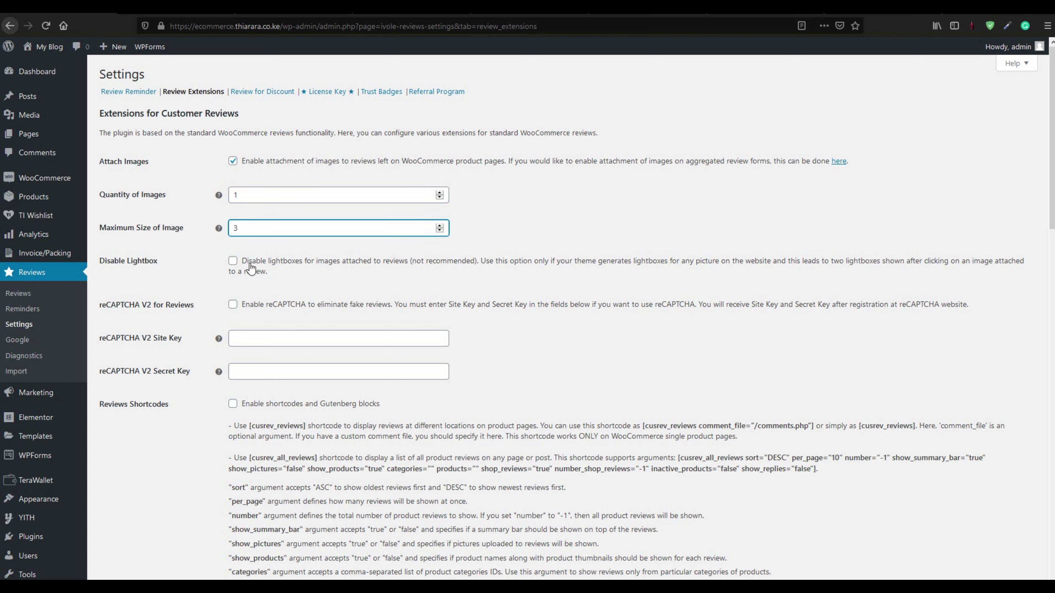
{"action": "scroll", "coordinate": [171, 223], "scroll_direction": "down", "scroll_amount": 1}
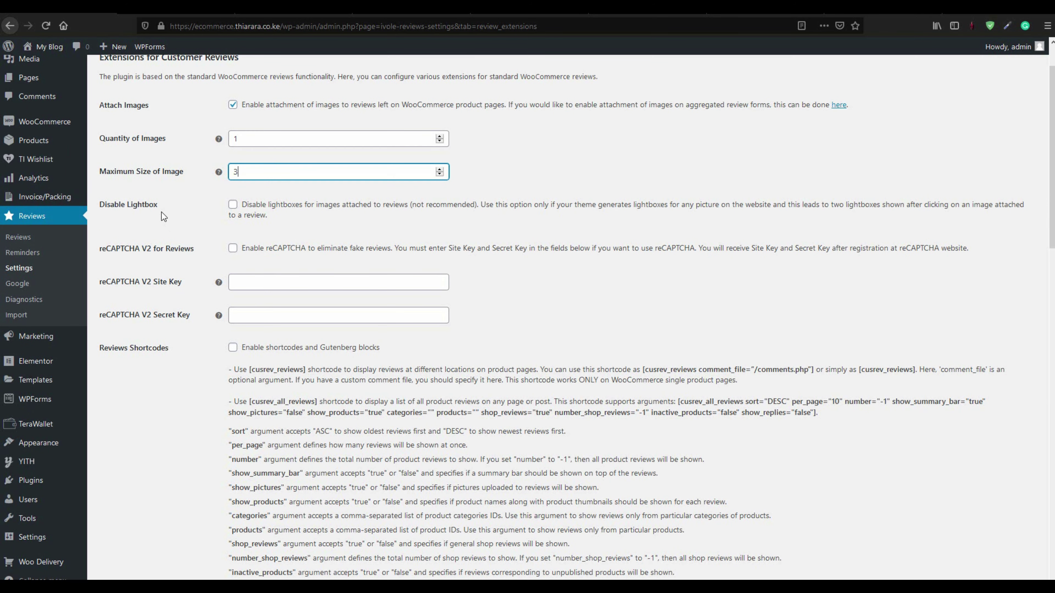
{"action": "left_click", "coordinate": [161, 212]}
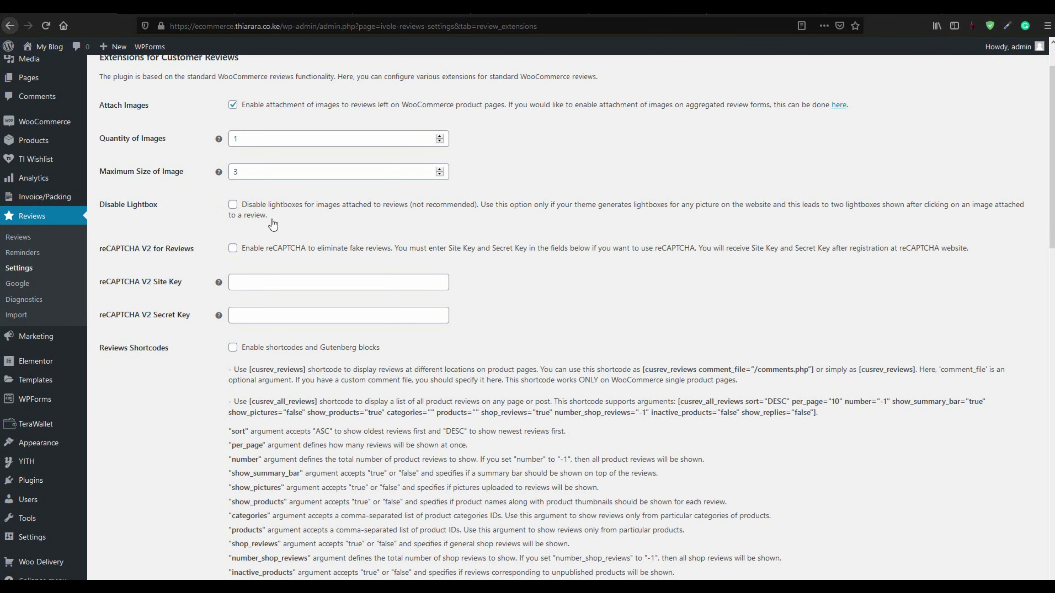
{"action": "left_click_drag", "start_coordinate": [214, 241], "coordinate": [140, 286]}
Step: Enable Reviews Shortcodes, the Reviews Summary Bar and Vote for Reviews
{"action": "left_click", "coordinate": [201, 252]}
{"action": "scroll", "coordinate": [187, 327], "scroll_direction": "down", "scroll_amount": 3}
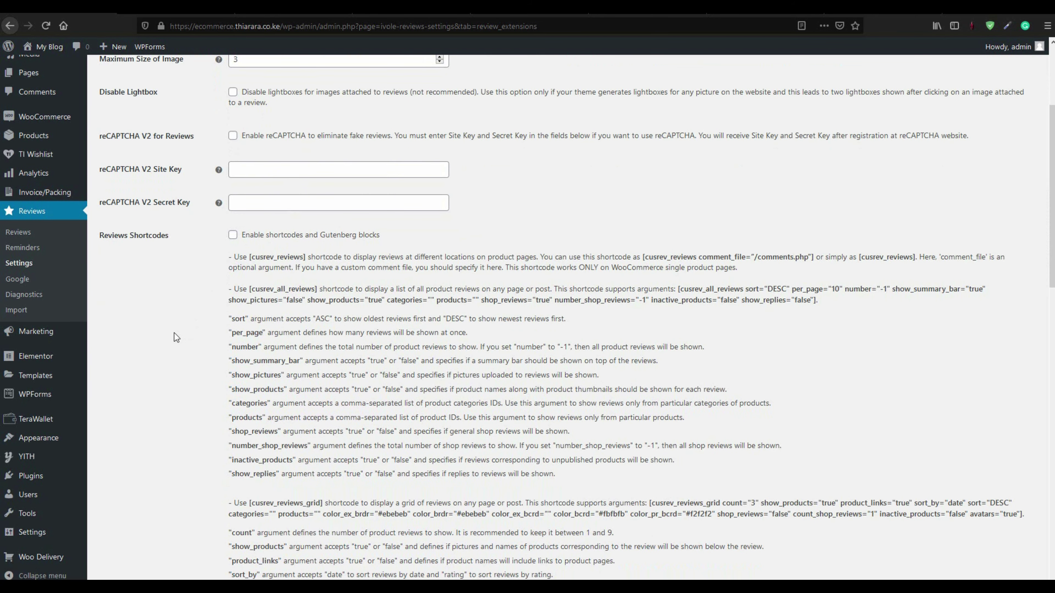
{"action": "left_click", "coordinate": [233, 235]}
{"action": "scroll", "coordinate": [246, 252], "scroll_direction": "down", "scroll_amount": 4}
{"action": "scroll", "coordinate": [247, 252], "scroll_direction": "down", "scroll_amount": 15}
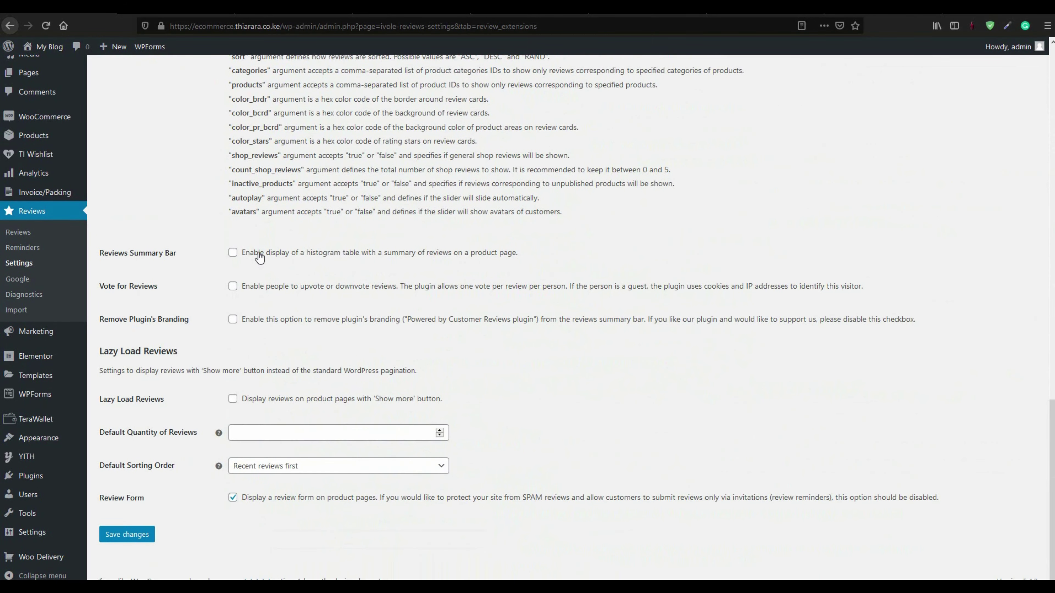
{"action": "left_click_drag", "start_coordinate": [100, 256], "coordinate": [100, 291]}
{"action": "left_click", "coordinate": [233, 253]}
{"action": "left_click", "coordinate": [178, 288]}
{"action": "left_click", "coordinate": [233, 287]}
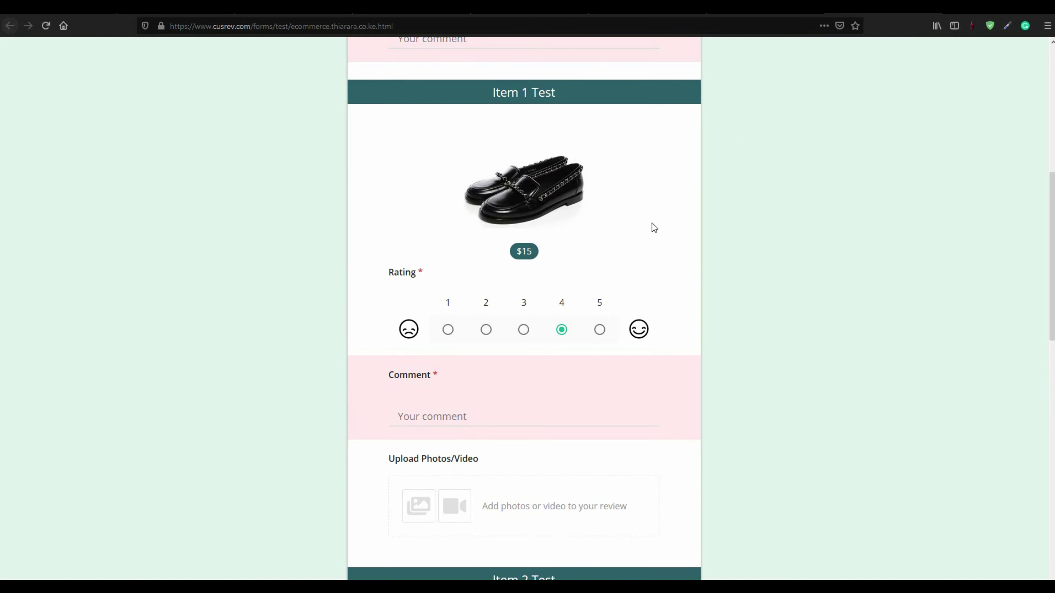
Step: Enable Remove Plugin's Branding and save the extension settings
{"action": "scroll", "coordinate": [652, 223], "scroll_direction": "down", "scroll_amount": 15}
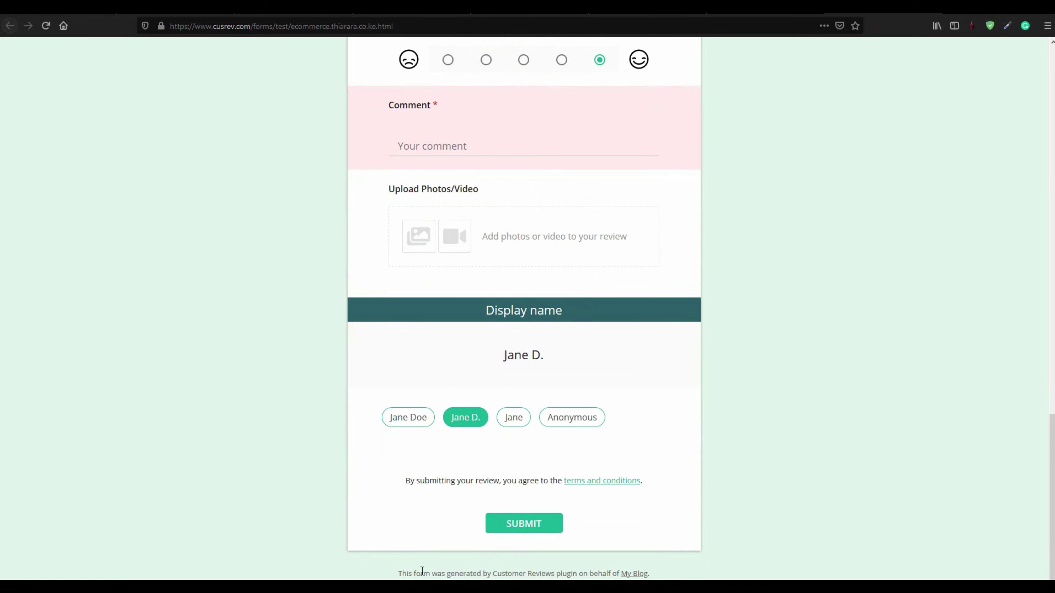
{"action": "left_click_drag", "start_coordinate": [655, 576], "coordinate": [426, 435]}
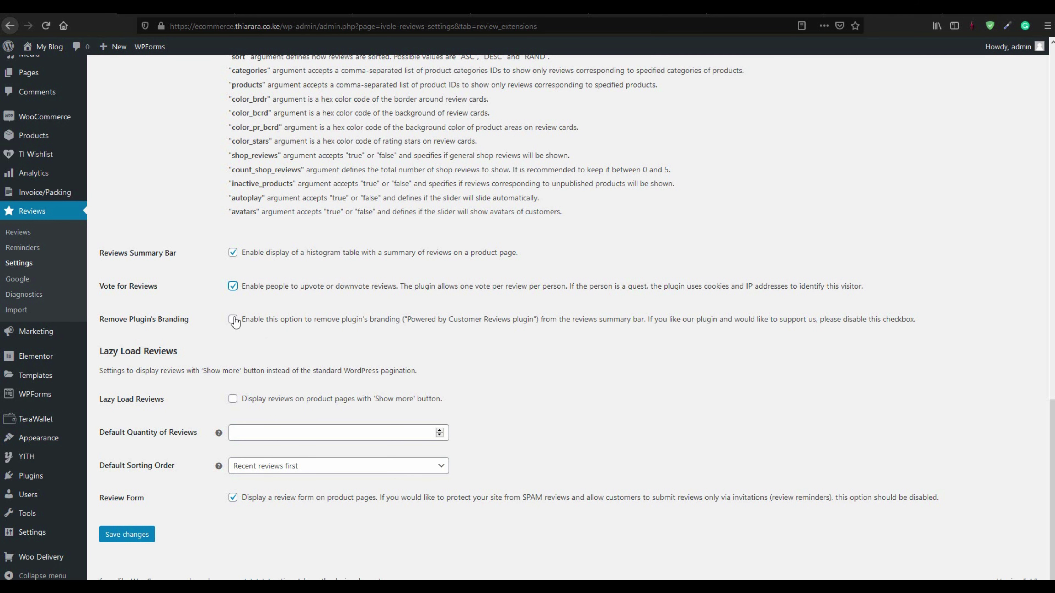
{"action": "left_click", "coordinate": [233, 319]}
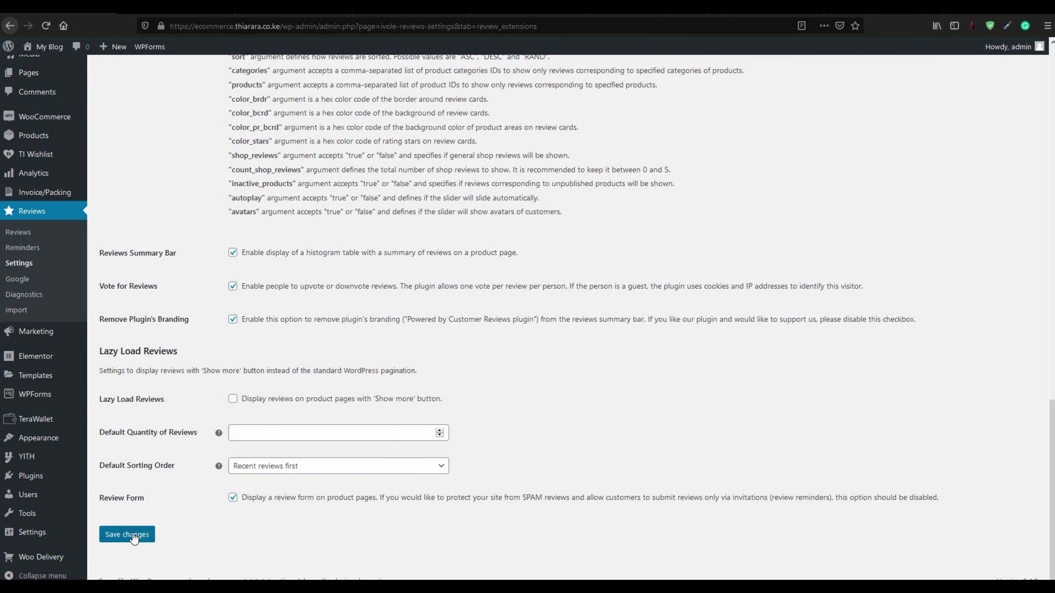
{"action": "left_click", "coordinate": [149, 533]}
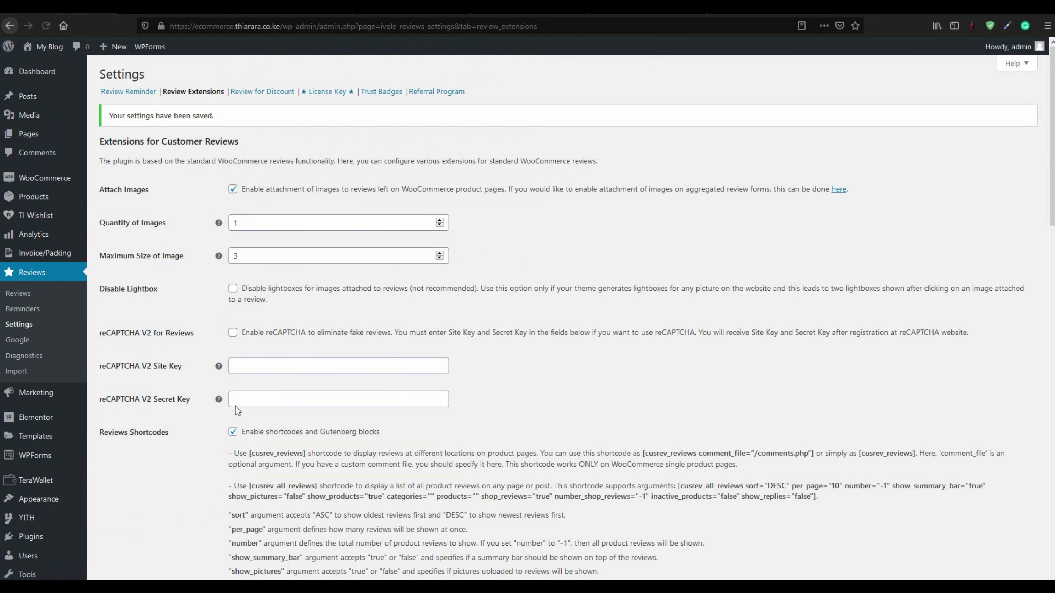
Step: Enable Review for Discount and set Coupon to Use to 'Generate a Unique Coupon'
{"action": "left_click", "coordinate": [258, 94]}
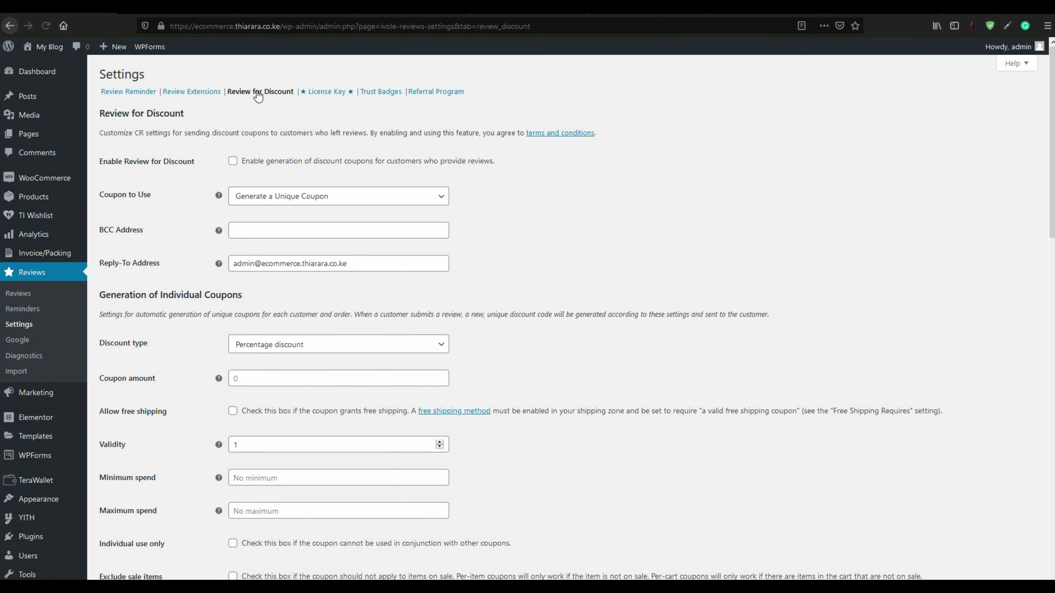
{"action": "left_click_drag", "start_coordinate": [194, 162], "coordinate": [105, 160]}
{"action": "left_click", "coordinate": [197, 170]}
{"action": "left_click_drag", "start_coordinate": [151, 200], "coordinate": [98, 197]}
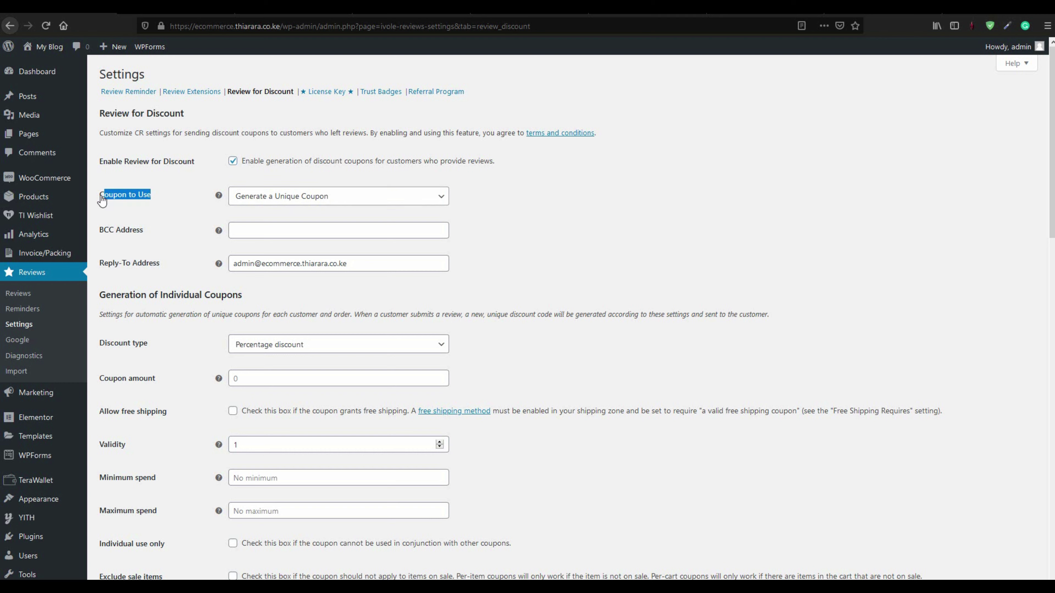
{"action": "left_click", "coordinate": [243, 189]}
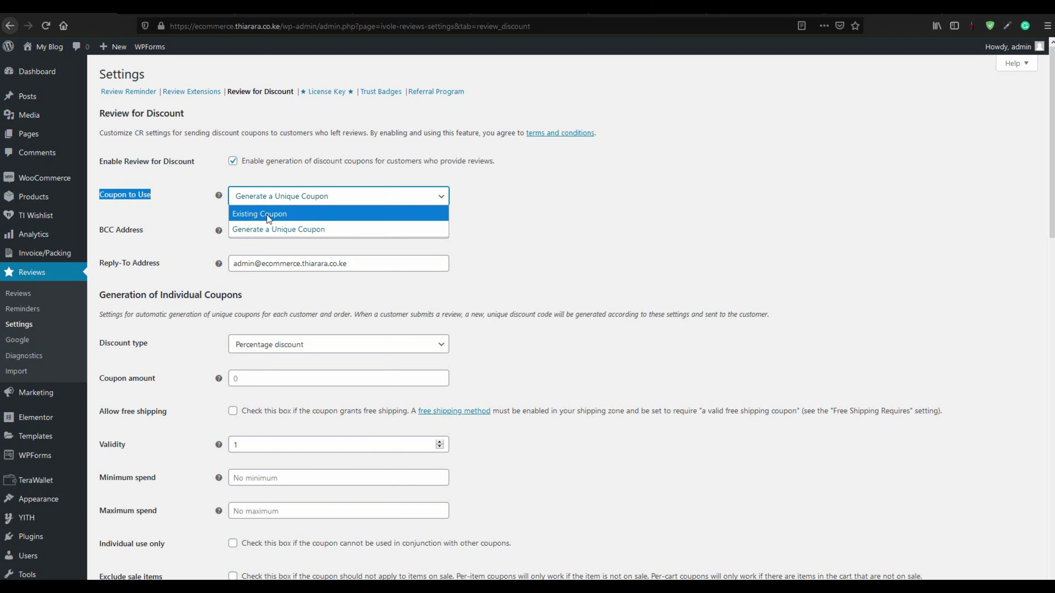
{"action": "left_click", "coordinate": [267, 214]}
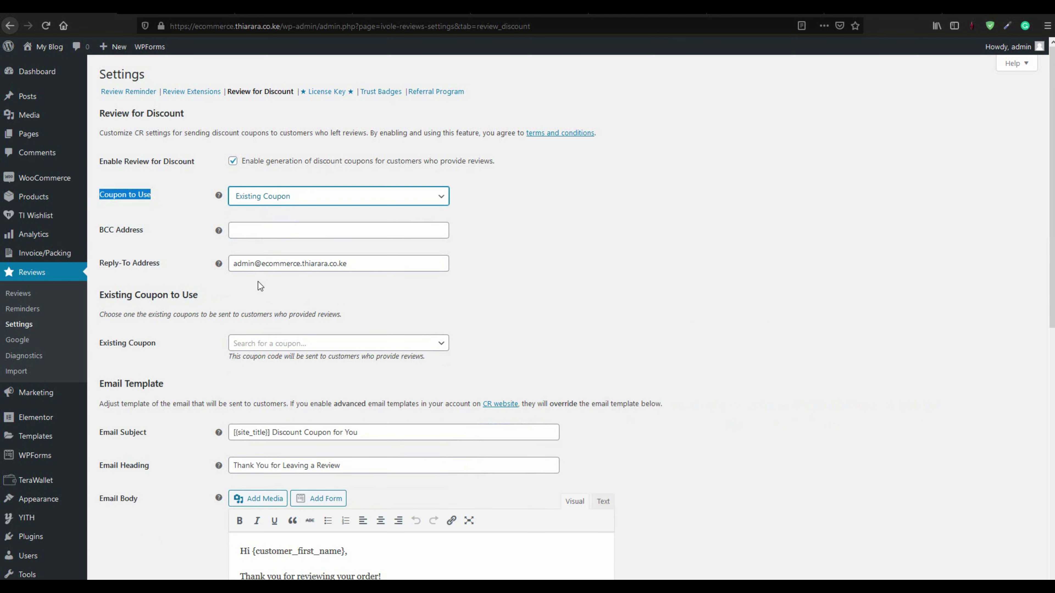
{"action": "left_click", "coordinate": [286, 200]}
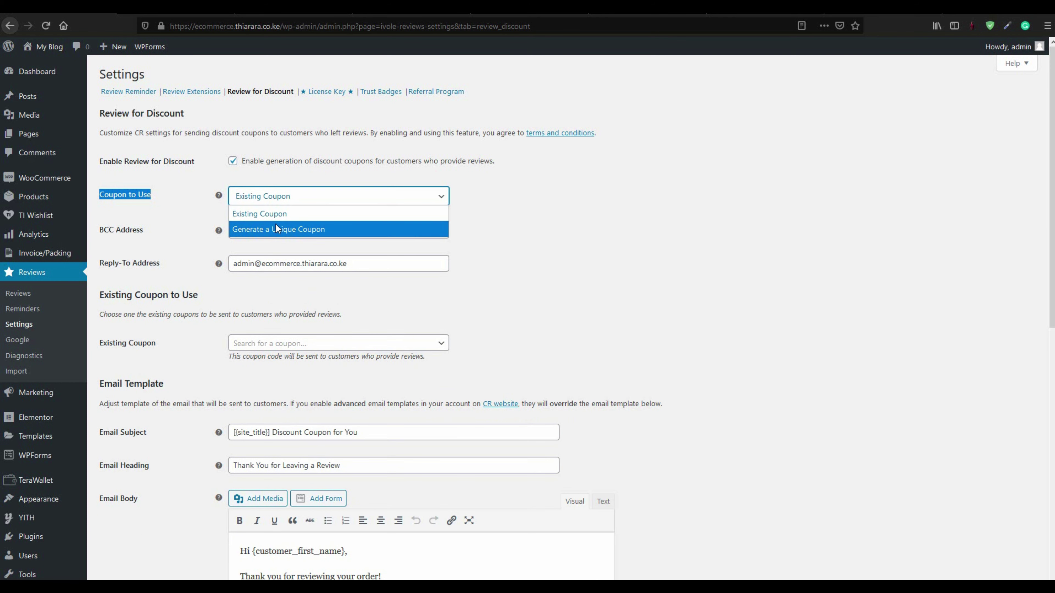
{"action": "left_click", "coordinate": [284, 230]}
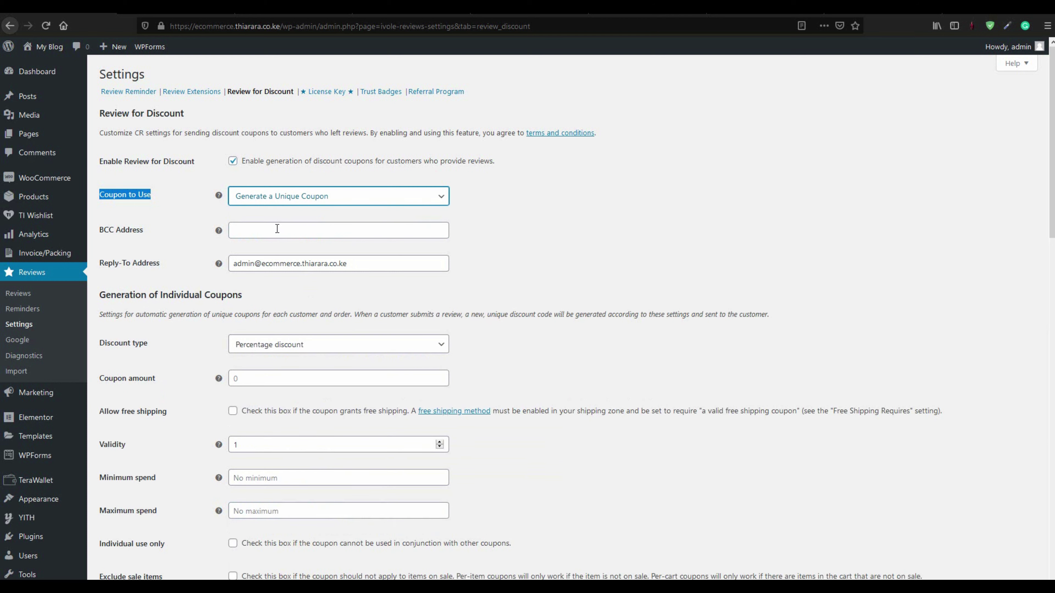
Step: Leave the BCC Address blank, clearing the autocompleted suggested address
{"action": "left_click_drag", "start_coordinate": [166, 241], "coordinate": [99, 237]}
{"action": "left_click", "coordinate": [230, 233]}
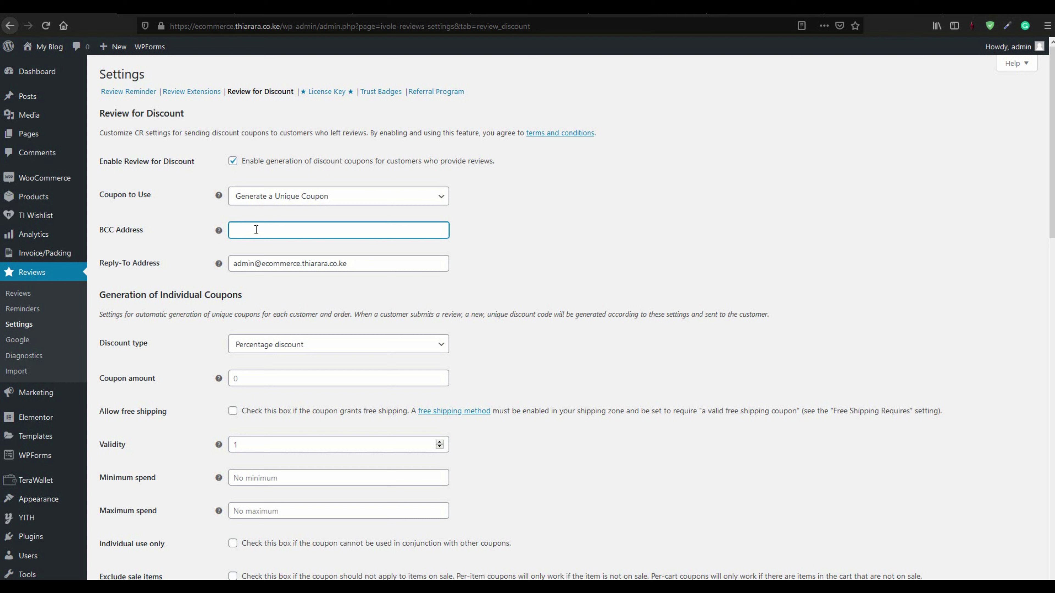
{"action": "left_click", "coordinate": [254, 229]}
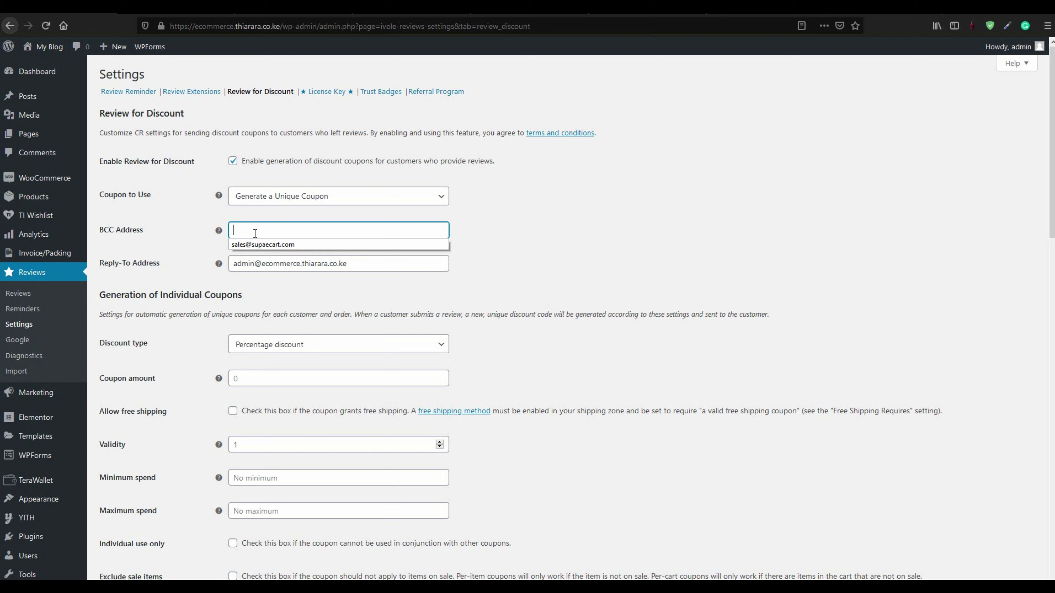
{"action": "left_click", "coordinate": [260, 245]}
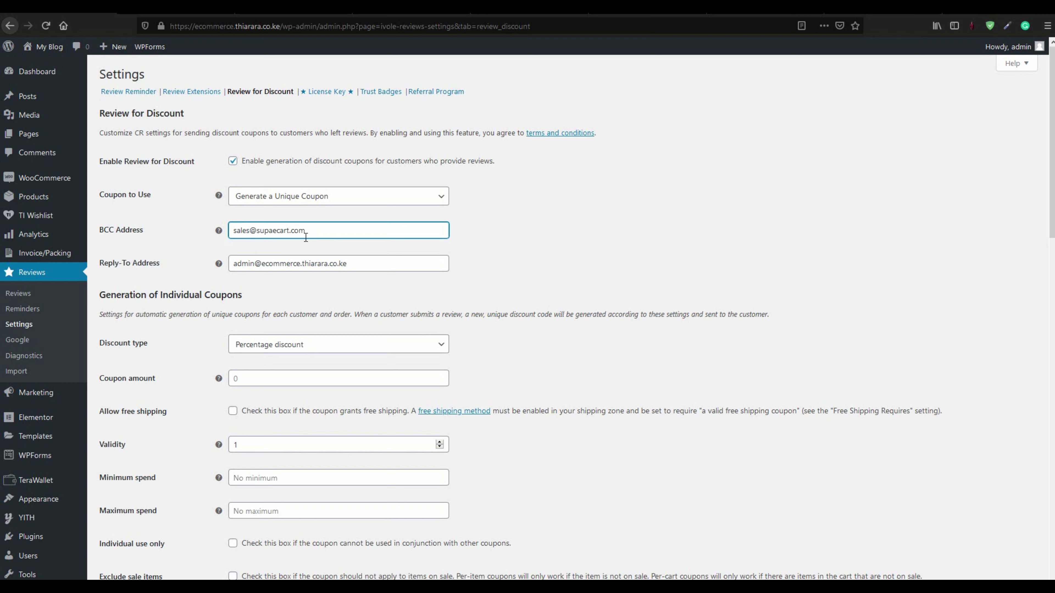
{"action": "left_click_drag", "start_coordinate": [306, 237], "coordinate": [182, 238]}
{"action": "key", "text": "BackSpace"}
{"action": "left_click_drag", "start_coordinate": [259, 302], "coordinate": [99, 302]}
Step: Choose Fixed product discount as the generated coupon's discount type
{"action": "left_click", "coordinate": [261, 305]}
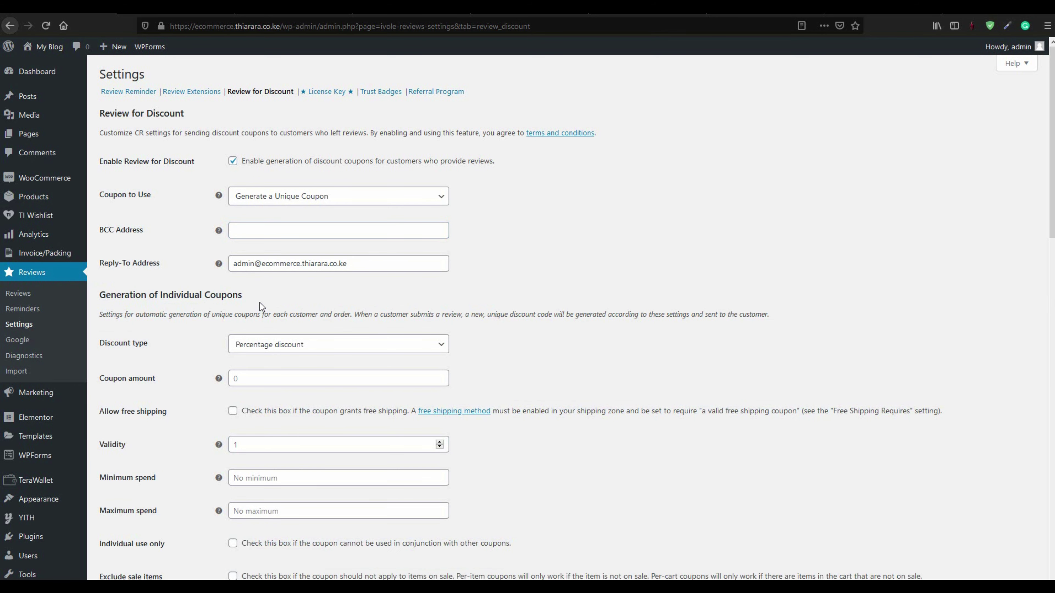
{"action": "scroll", "coordinate": [163, 349], "scroll_direction": "down", "scroll_amount": 2}
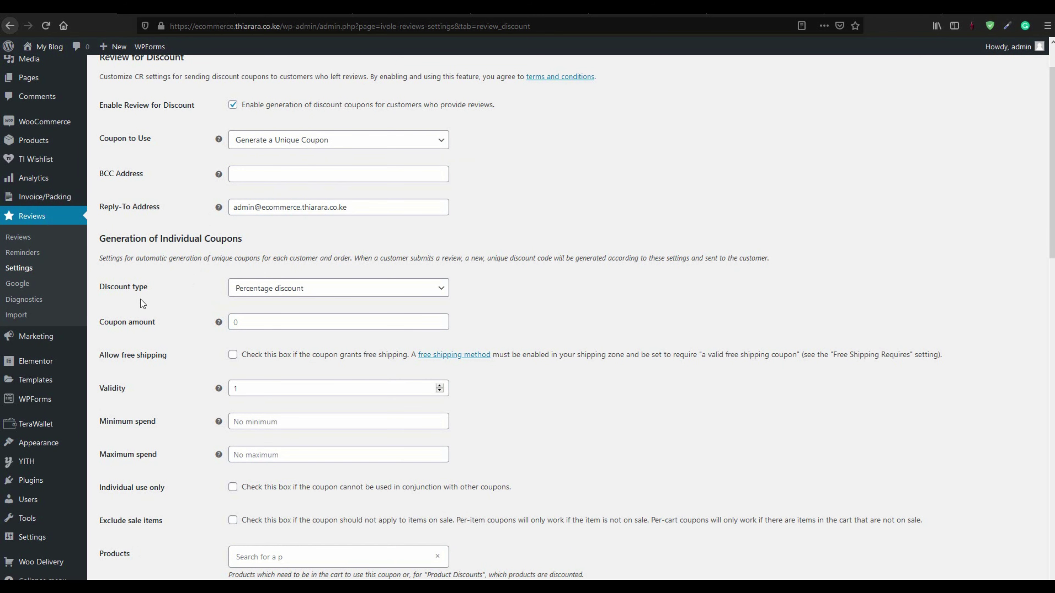
{"action": "left_click", "coordinate": [249, 294]}
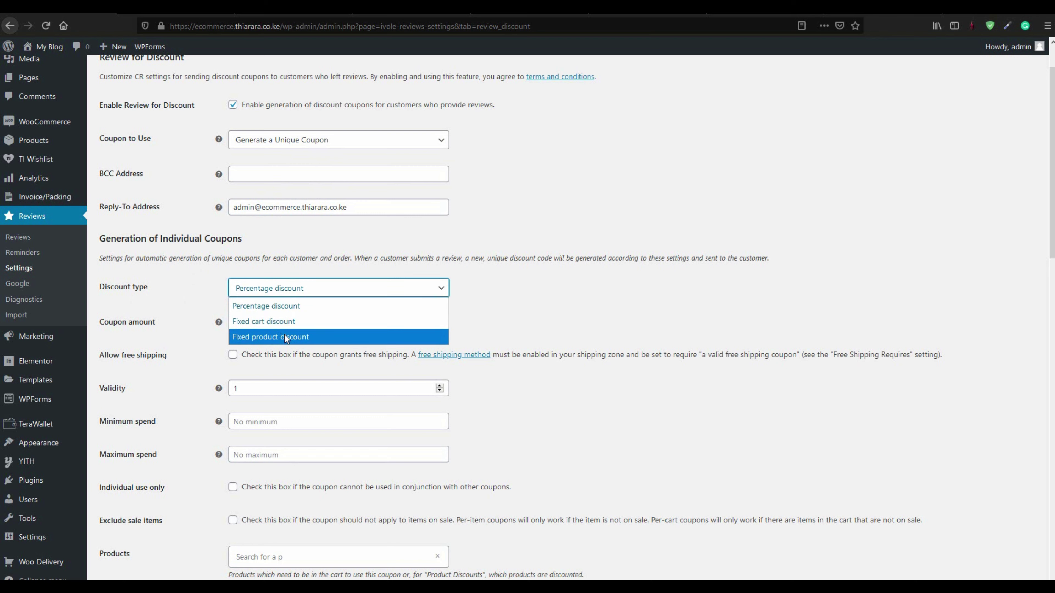
{"action": "left_click", "coordinate": [298, 338]}
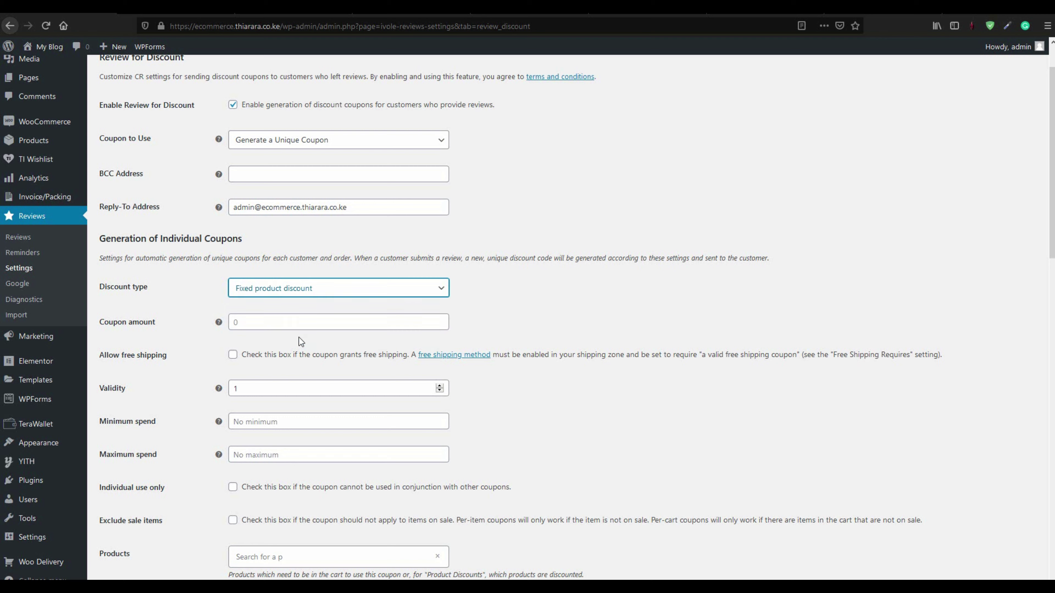
{"action": "left_click", "coordinate": [332, 289]}
{"action": "left_click", "coordinate": [335, 289]}
{"action": "left_click", "coordinate": [300, 319]}
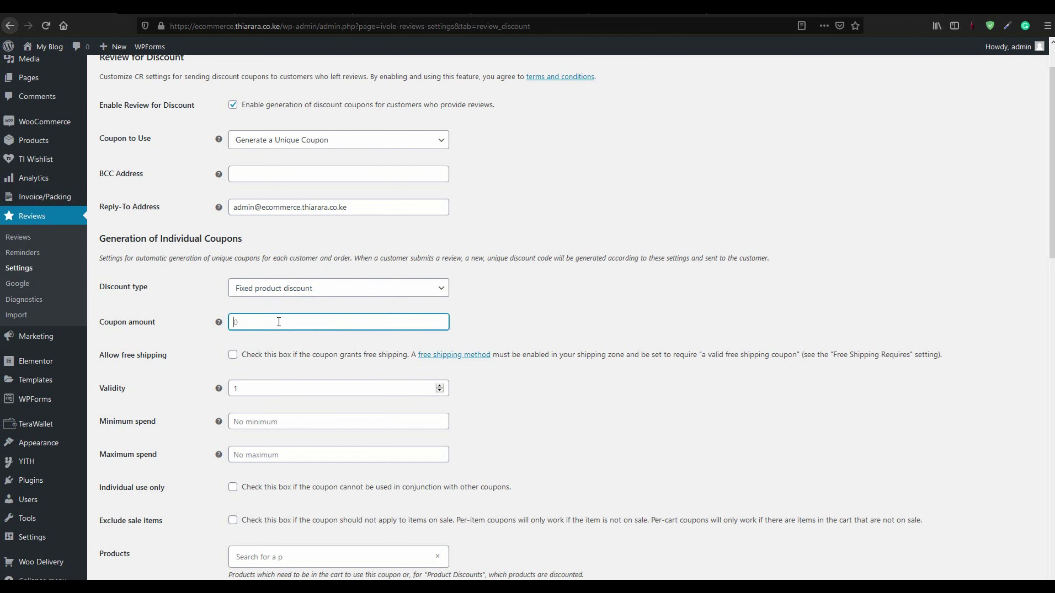
{"action": "left_click_drag", "start_coordinate": [164, 323], "coordinate": [100, 323]}
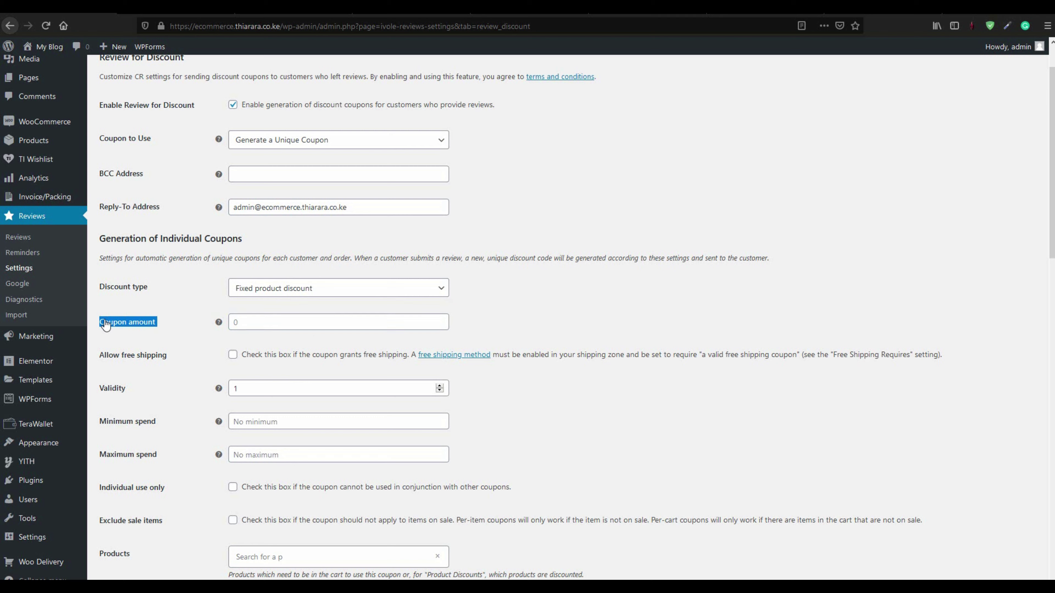
{"action": "left_click", "coordinate": [254, 323]}
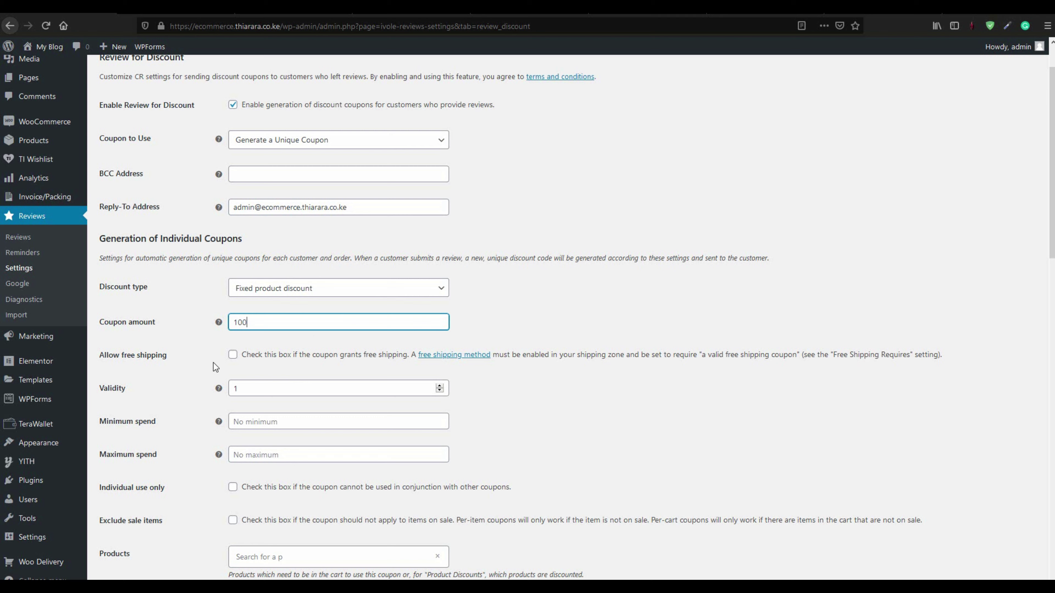
Step: Allow free shipping, clear the coupon amount and set Validity to 2
{"action": "left_click_drag", "start_coordinate": [175, 359], "coordinate": [100, 360]}
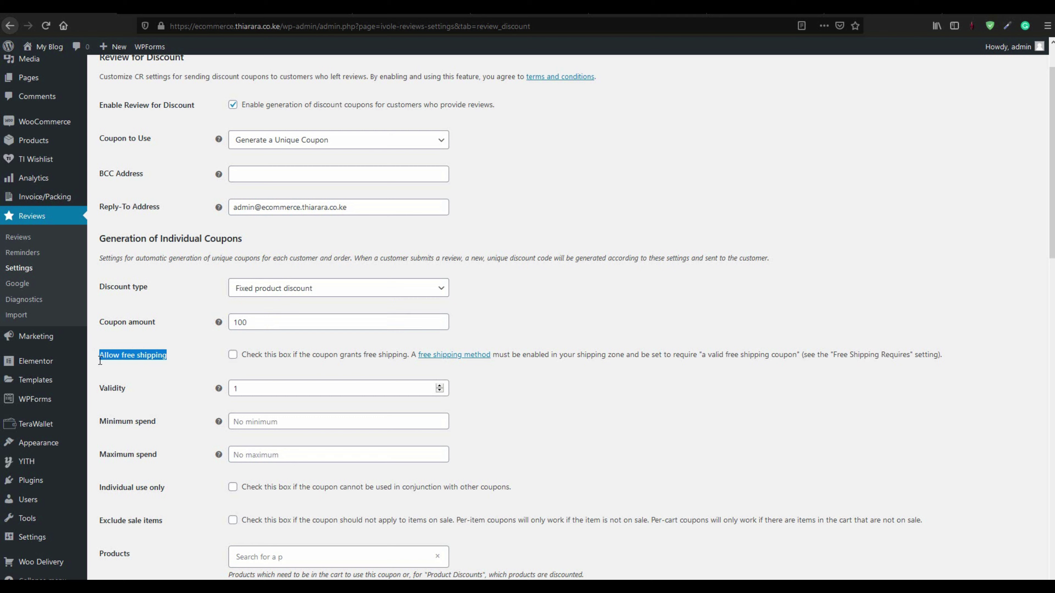
{"action": "left_click", "coordinate": [233, 355]}
{"action": "key", "text": "shift+Tab"}
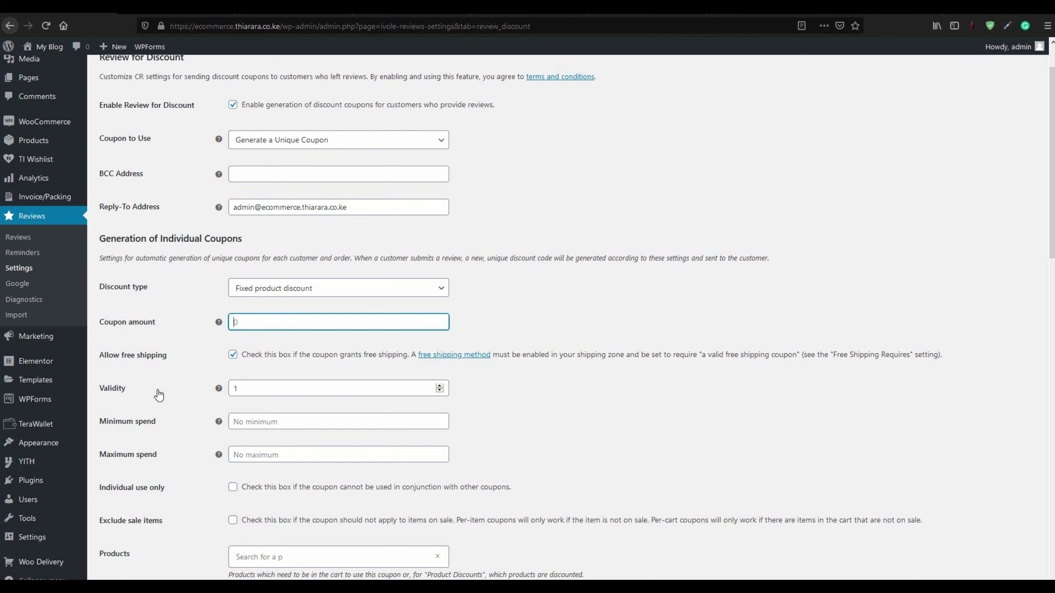
{"action": "left_click_drag", "start_coordinate": [144, 392], "coordinate": [97, 392]}
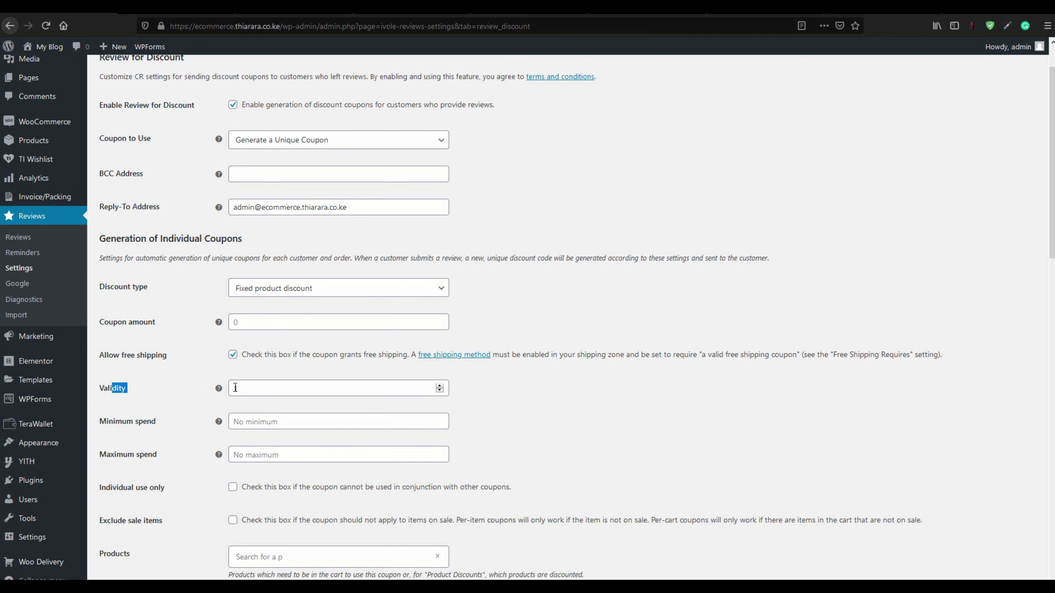
{"action": "key", "text": "Tab"}
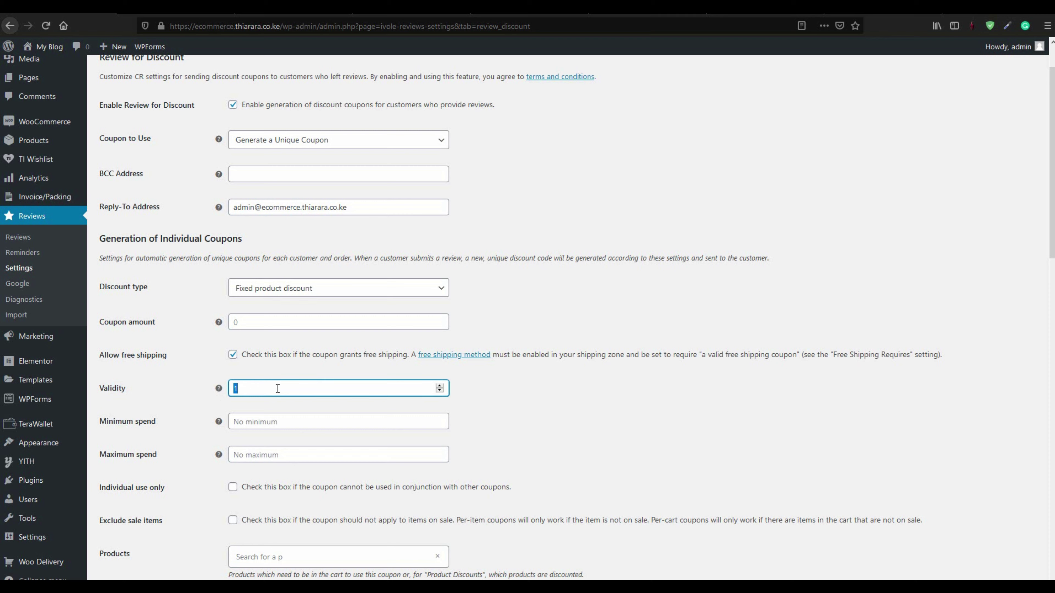
{"action": "type", "text": "2"}
Step: Review the minimum and maximum spend and individual-use settings, leaving them unchanged
{"action": "left_click_drag", "start_coordinate": [158, 423], "coordinate": [106, 427]}
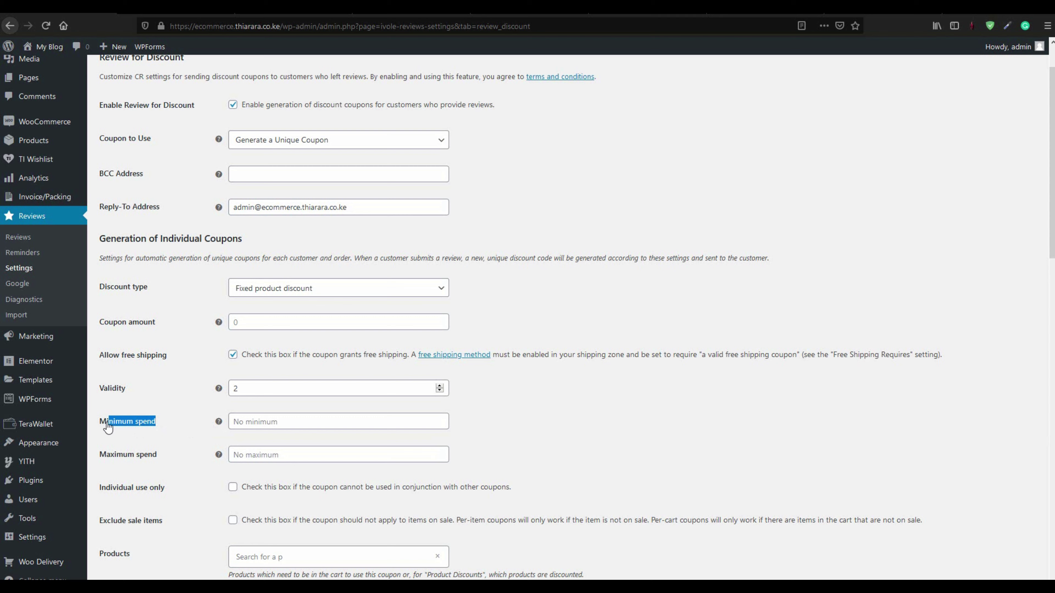
{"action": "left_click", "coordinate": [251, 423]}
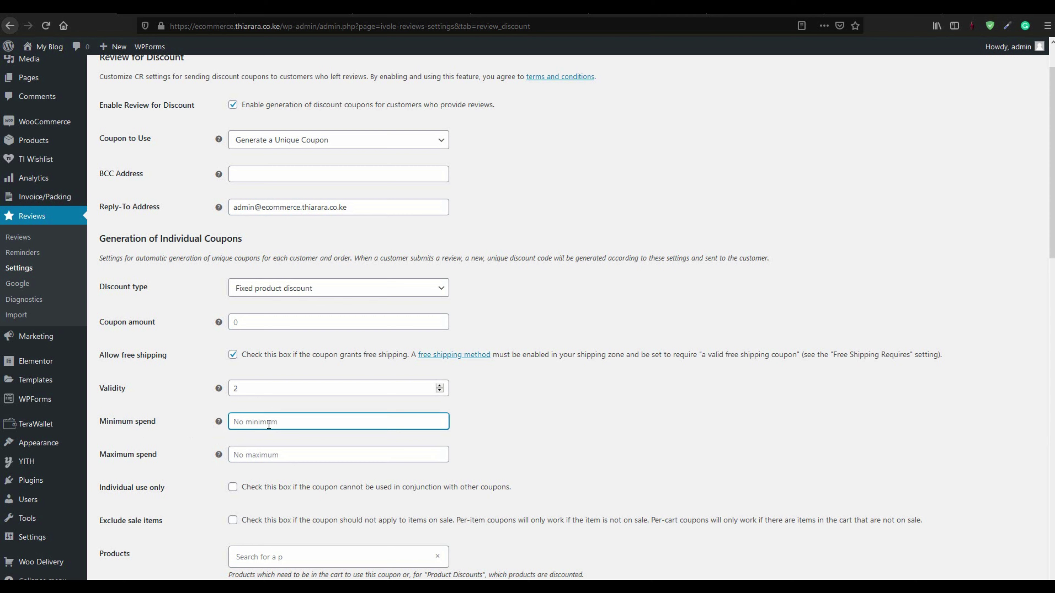
{"action": "left_click", "coordinate": [275, 455]}
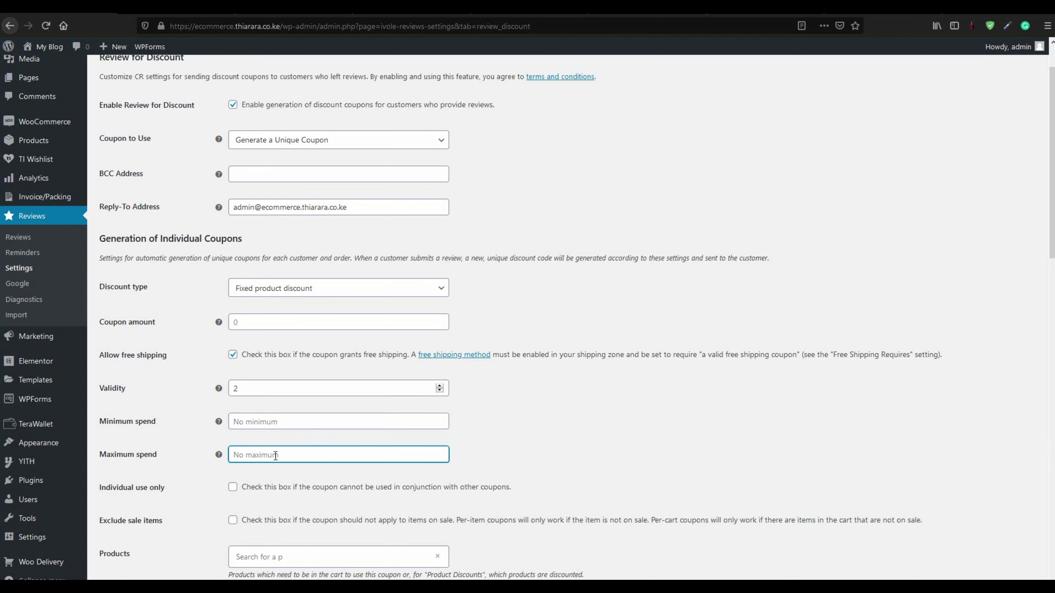
{"action": "scroll", "coordinate": [276, 455], "scroll_direction": "down", "scroll_amount": 3}
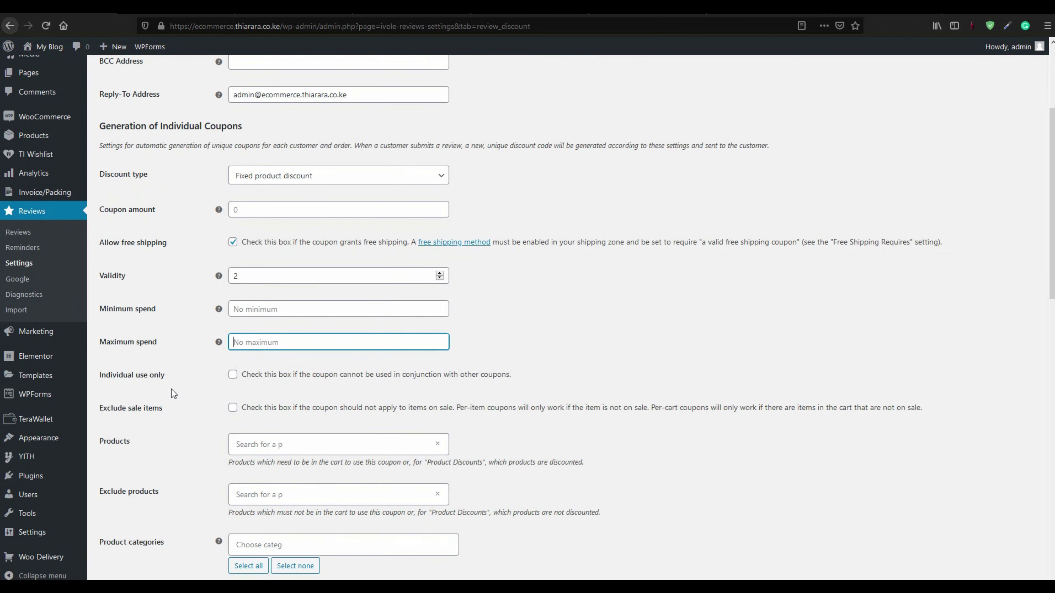
{"action": "left_click_drag", "start_coordinate": [165, 375], "coordinate": [100, 376]}
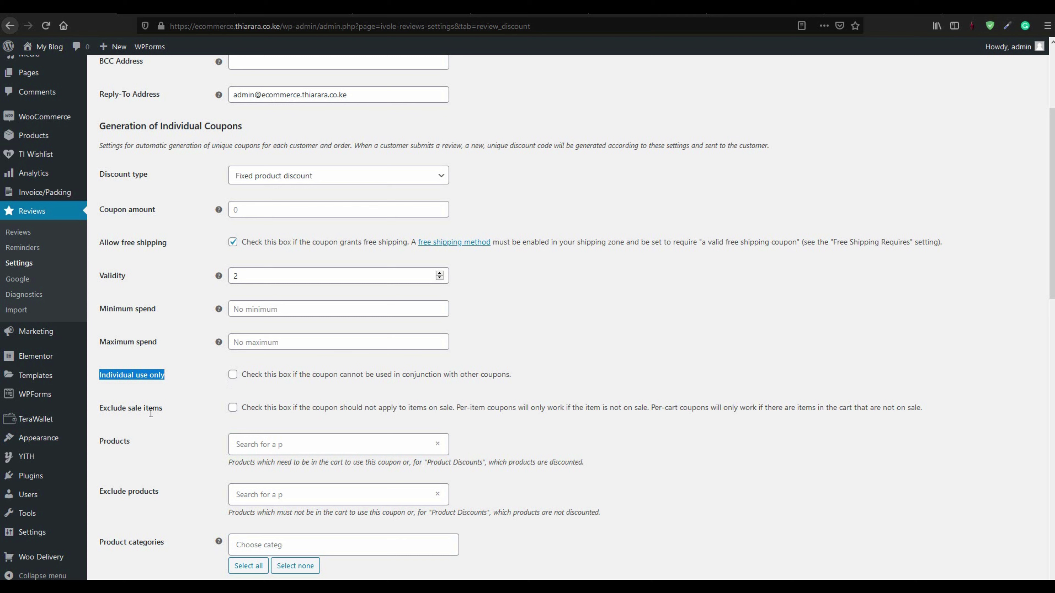
{"action": "left_click", "coordinate": [163, 415]}
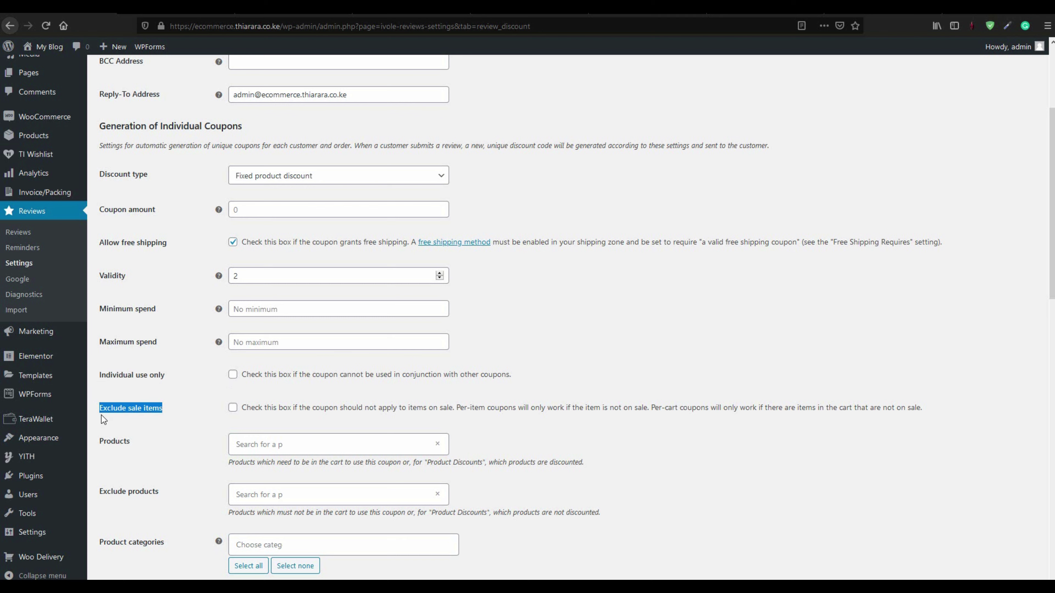
{"action": "left_click", "coordinate": [224, 412]}
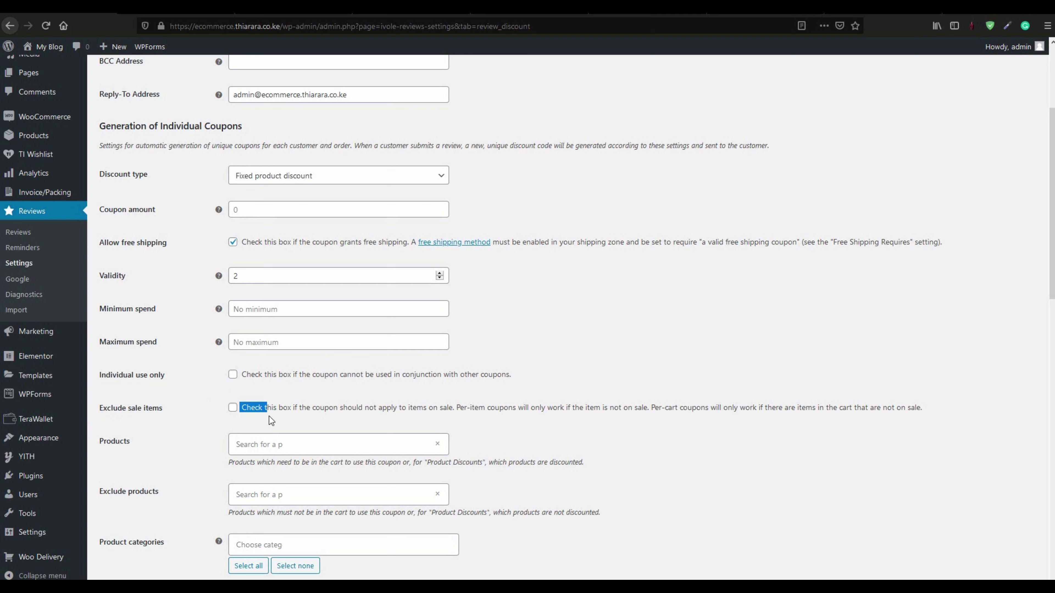
{"action": "left_click", "coordinate": [283, 420]}
Step: Try the Products and Exclude products searches, leaving both fields empty
{"action": "left_click", "coordinate": [290, 440]}
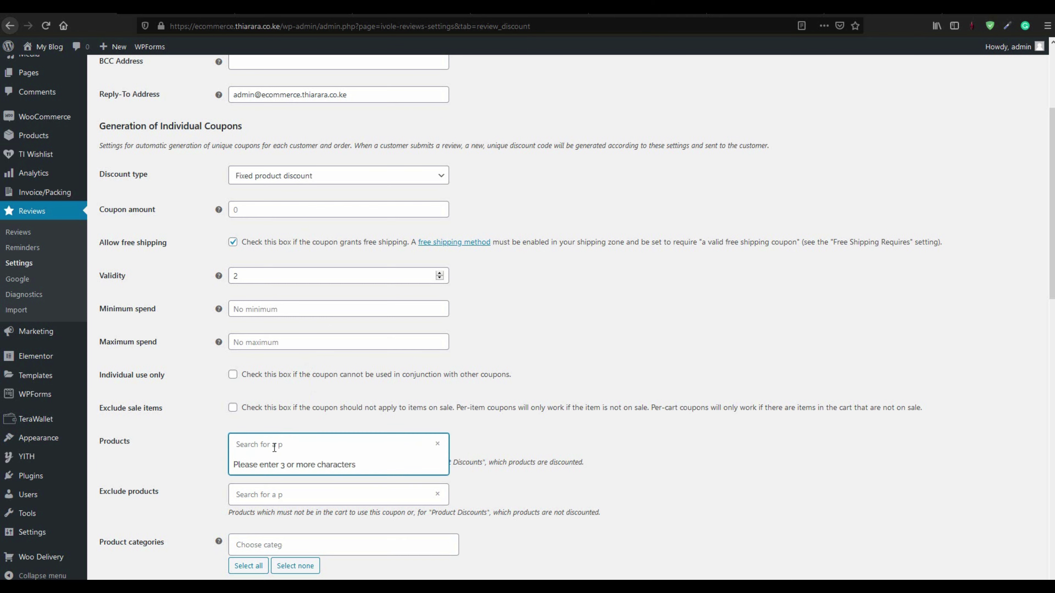
{"action": "type", "text": "pro"}
{"action": "key", "text": "BackSpace"}
{"action": "key", "text": "BackSpace"}
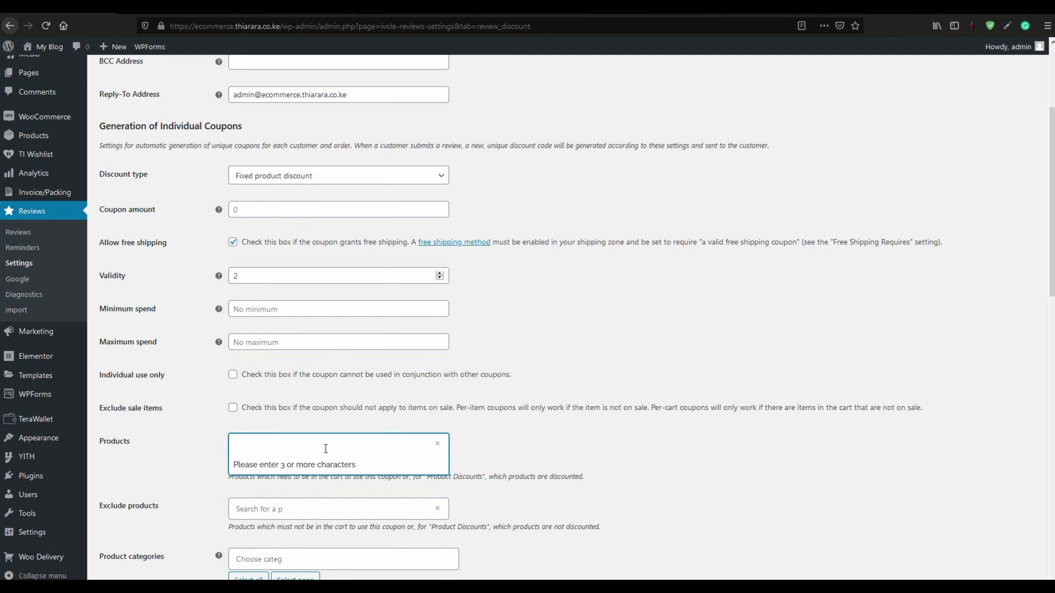
{"action": "left_click", "coordinate": [434, 441]}
{"action": "left_click", "coordinate": [415, 447]}
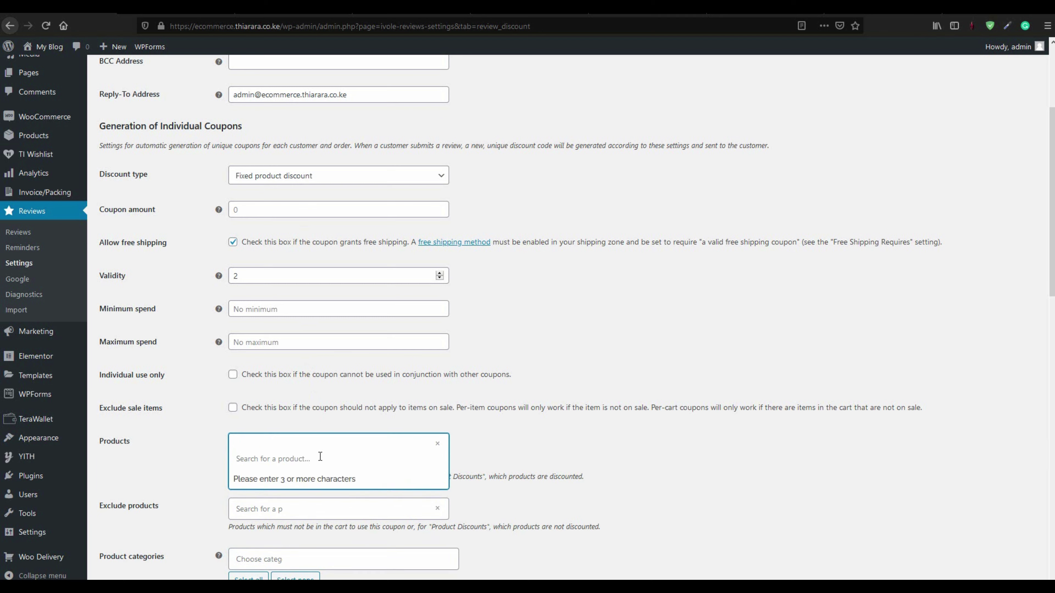
{"action": "left_click", "coordinate": [309, 457]}
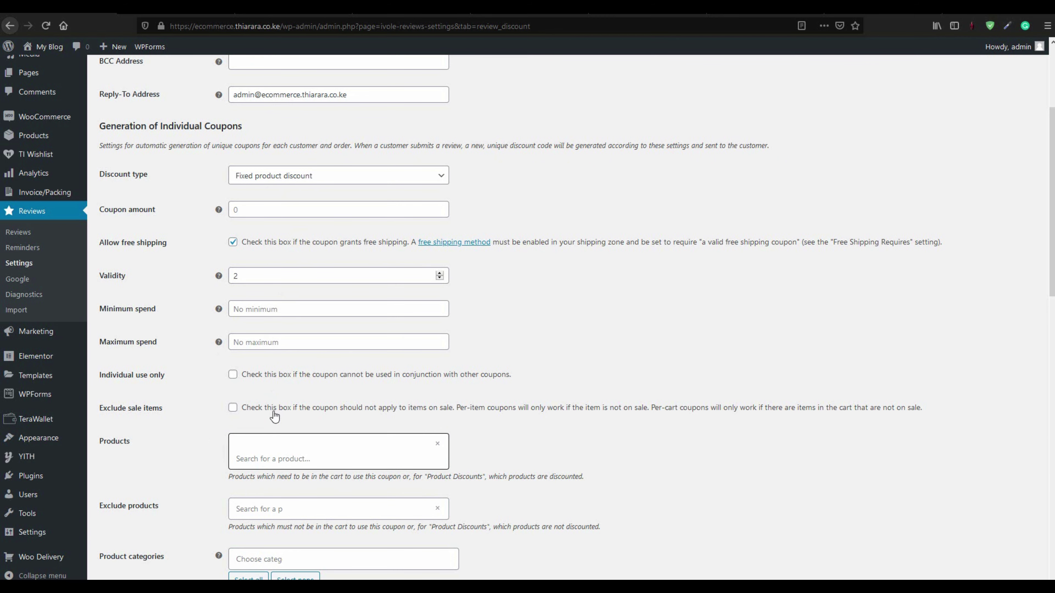
{"action": "scroll", "coordinate": [267, 432], "scroll_direction": "down", "scroll_amount": 3}
{"action": "left_click_drag", "start_coordinate": [127, 329], "coordinate": [115, 329]}
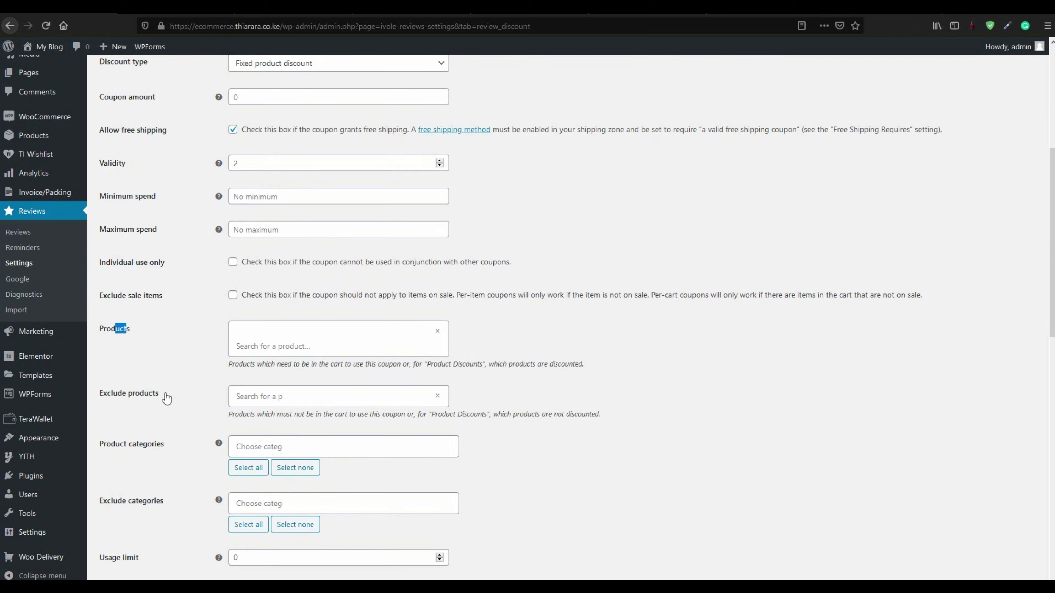
{"action": "left_click_drag", "start_coordinate": [165, 395], "coordinate": [249, 398]}
{"action": "left_click", "coordinate": [280, 399]}
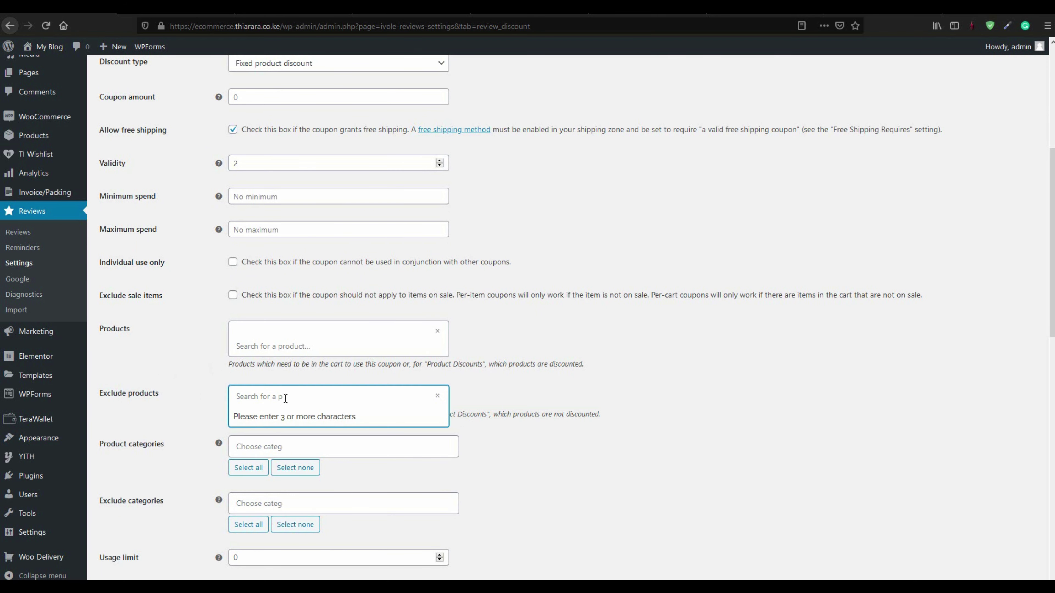
{"action": "left_click", "coordinate": [165, 444]}
{"action": "scroll", "coordinate": [163, 388], "scroll_direction": "down", "scroll_amount": 2}
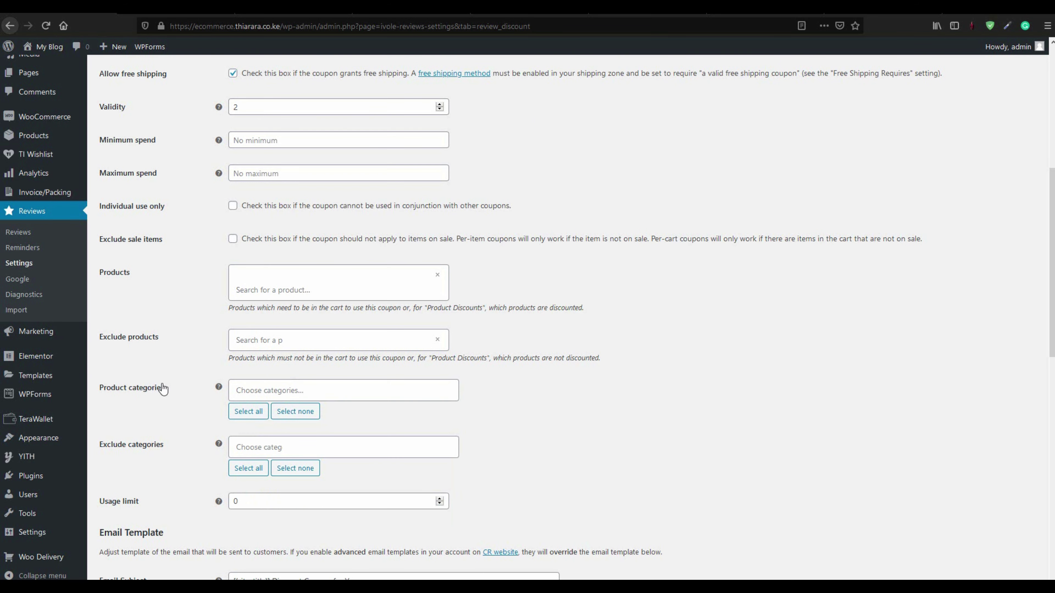
Step: Test Product categories with Balms and Face Cream, then select none; leave Exclude categories empty
{"action": "left_click_drag", "start_coordinate": [177, 397], "coordinate": [106, 393]}
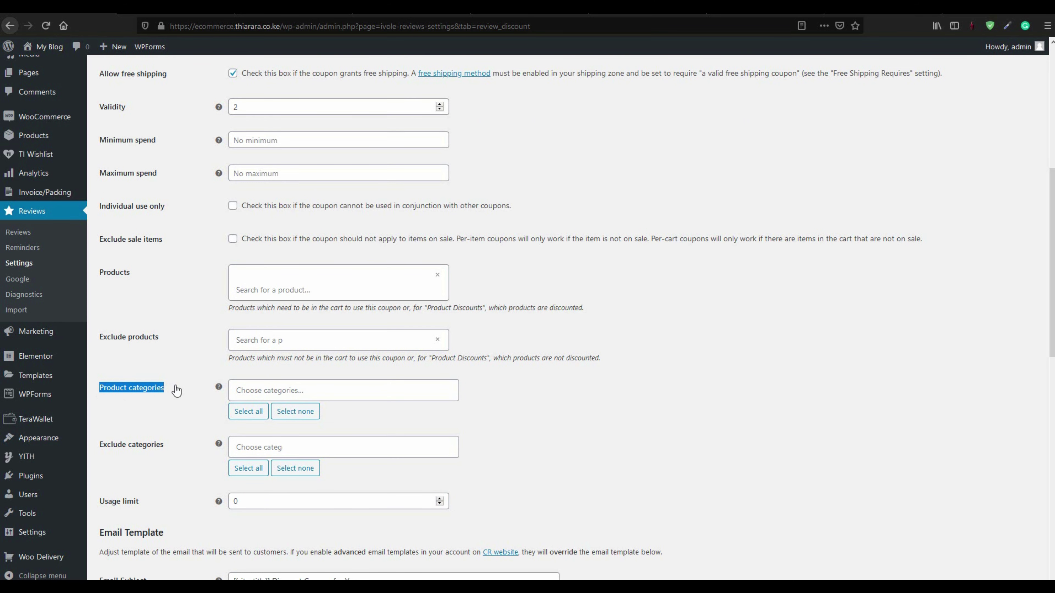
{"action": "left_click", "coordinate": [270, 391]}
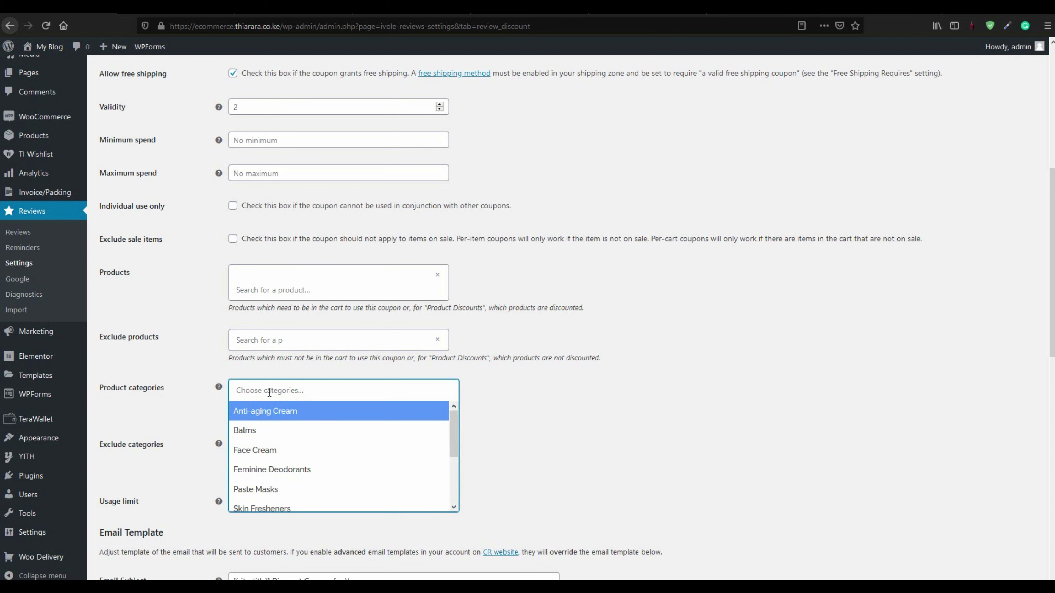
{"action": "left_click", "coordinate": [251, 429]}
{"action": "left_click", "coordinate": [254, 456]}
{"action": "left_click", "coordinate": [290, 394]}
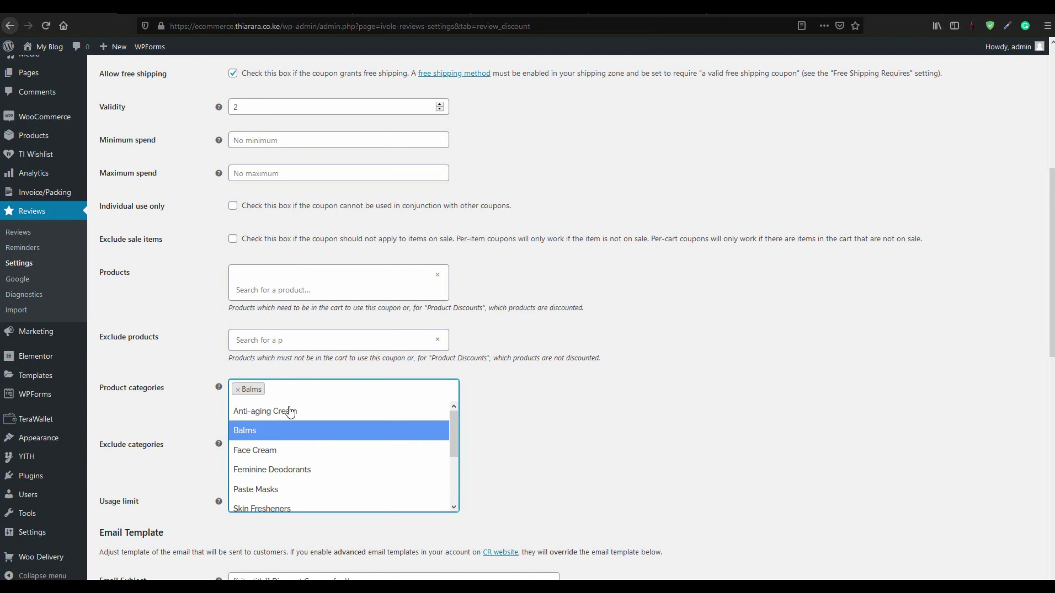
{"action": "left_click", "coordinate": [272, 448]}
{"action": "left_click", "coordinate": [353, 382]}
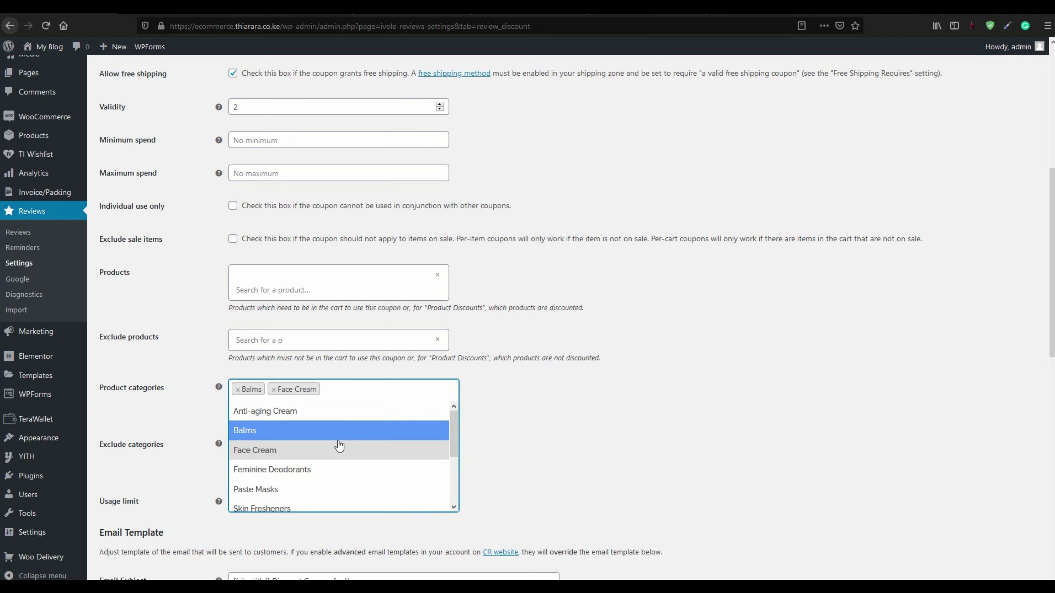
{"action": "left_click", "coordinate": [334, 447]}
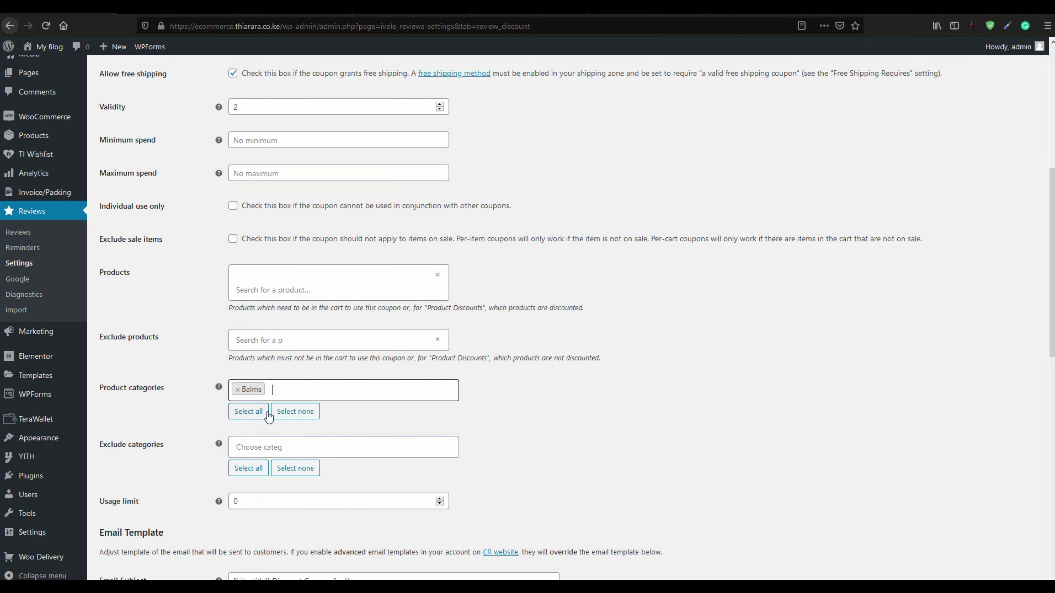
{"action": "left_click", "coordinate": [255, 412]}
{"action": "left_click", "coordinate": [295, 457]}
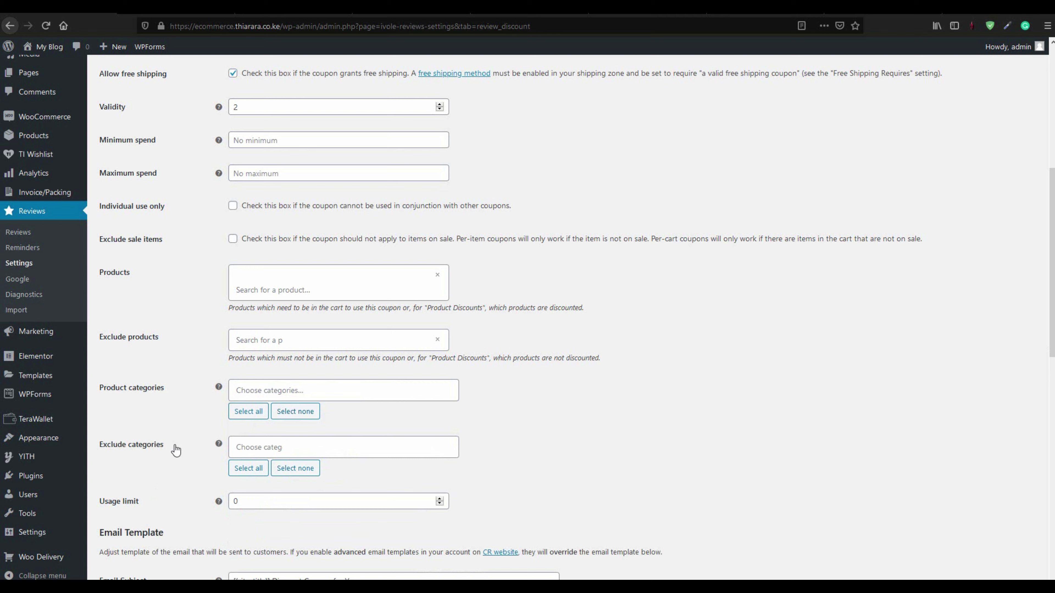
{"action": "left_click_drag", "start_coordinate": [165, 446], "coordinate": [103, 450]}
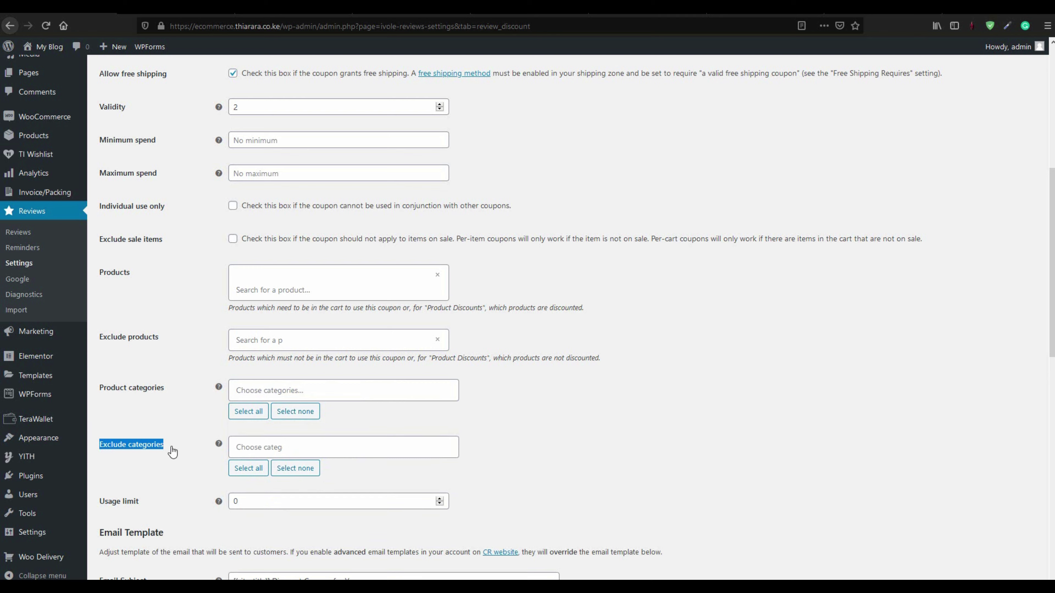
{"action": "left_click", "coordinate": [276, 447]}
{"action": "scroll", "coordinate": [360, 420], "scroll_direction": "down", "scroll_amount": 5}
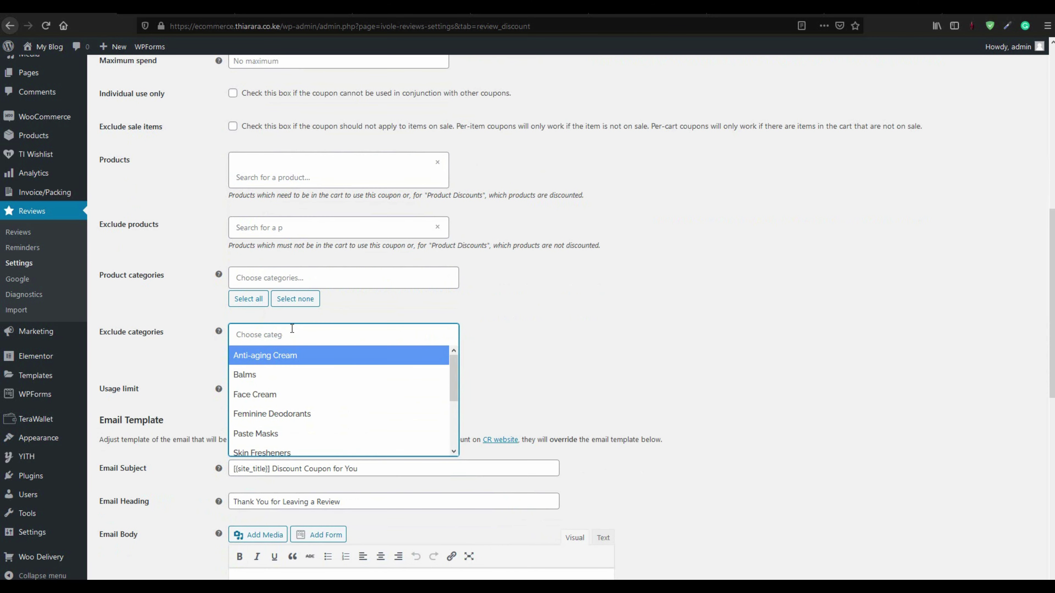
{"action": "left_click", "coordinate": [265, 336]}
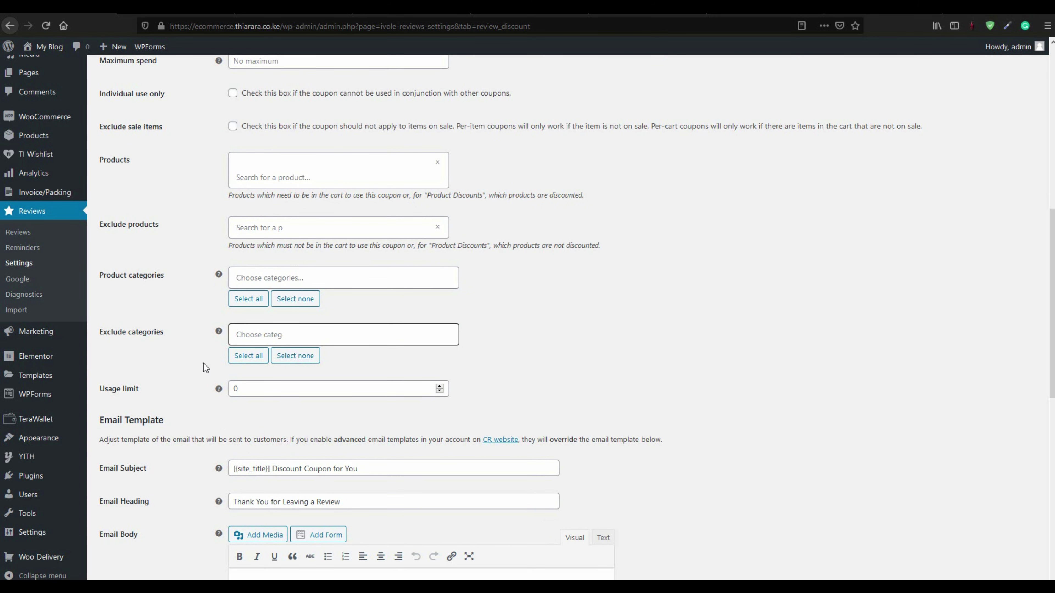
Step: Change the coupon Usage limit from 0 to 1
{"action": "left_click_drag", "start_coordinate": [146, 390], "coordinate": [110, 395]}
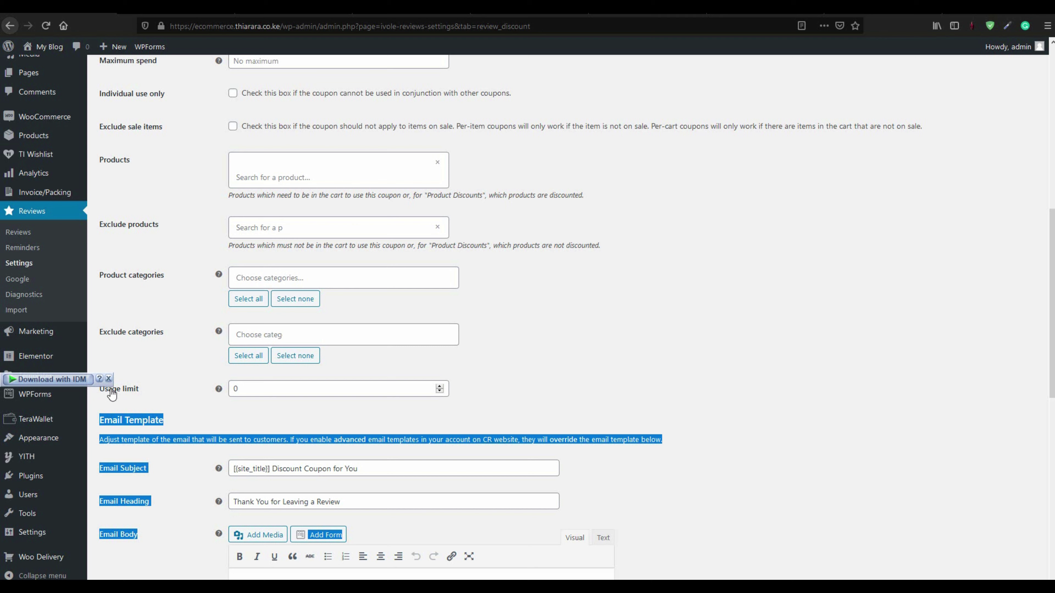
{"action": "left_click", "coordinate": [252, 409]}
{"action": "double_click", "coordinate": [229, 388]}
{"action": "type", "text": "1"}
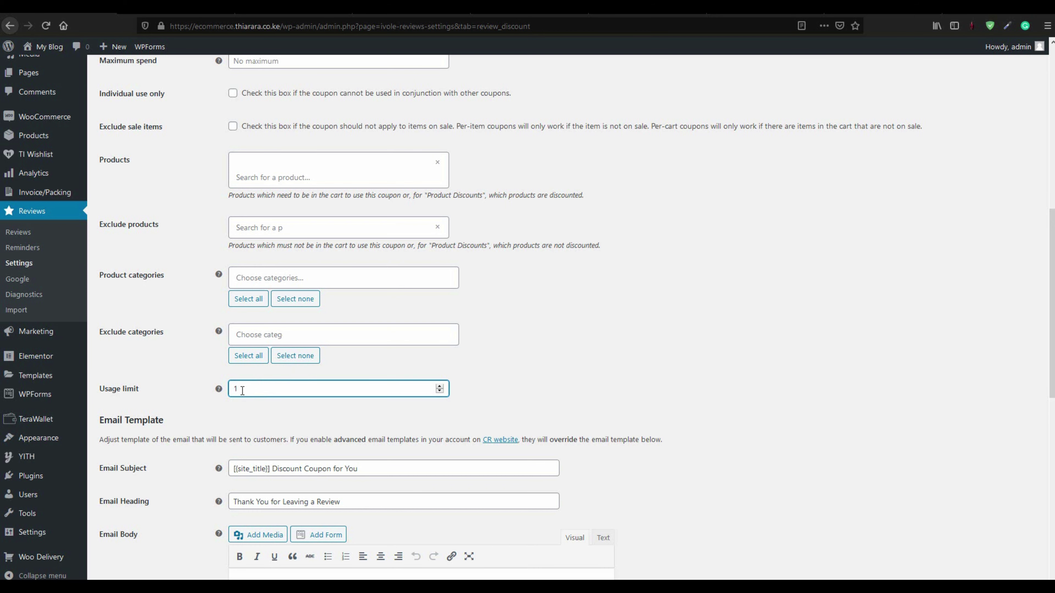
{"action": "double_click", "coordinate": [232, 390]}
{"action": "scroll", "coordinate": [244, 416], "scroll_direction": "down", "scroll_amount": 7}
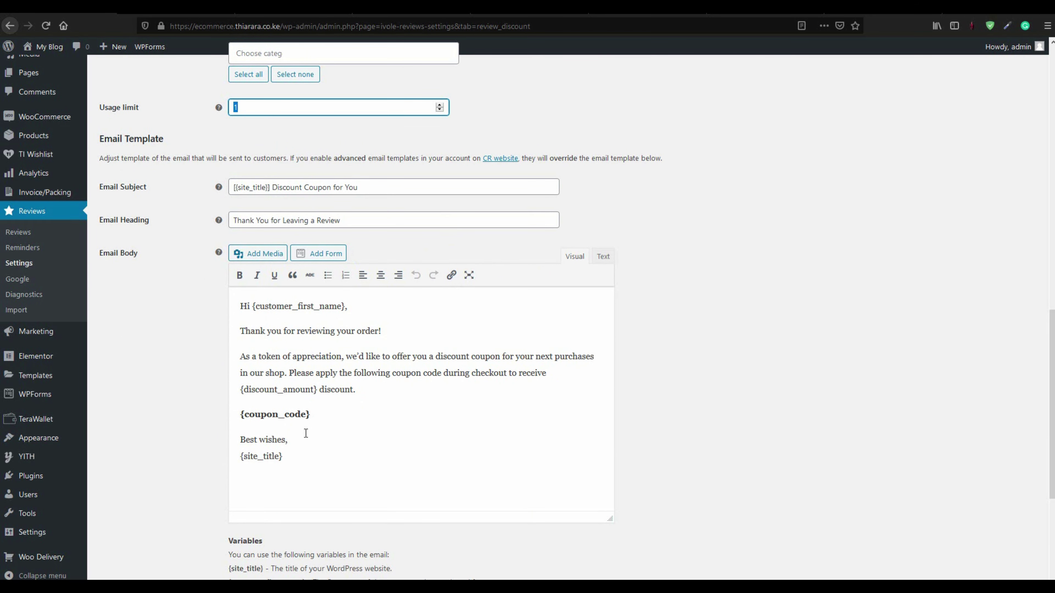
Step: Copy the {customer_name} variable from the Variables list
{"action": "scroll", "coordinate": [334, 415], "scroll_direction": "down", "scroll_amount": 5}
{"action": "scroll", "coordinate": [334, 415], "scroll_direction": "down", "scroll_amount": 1}
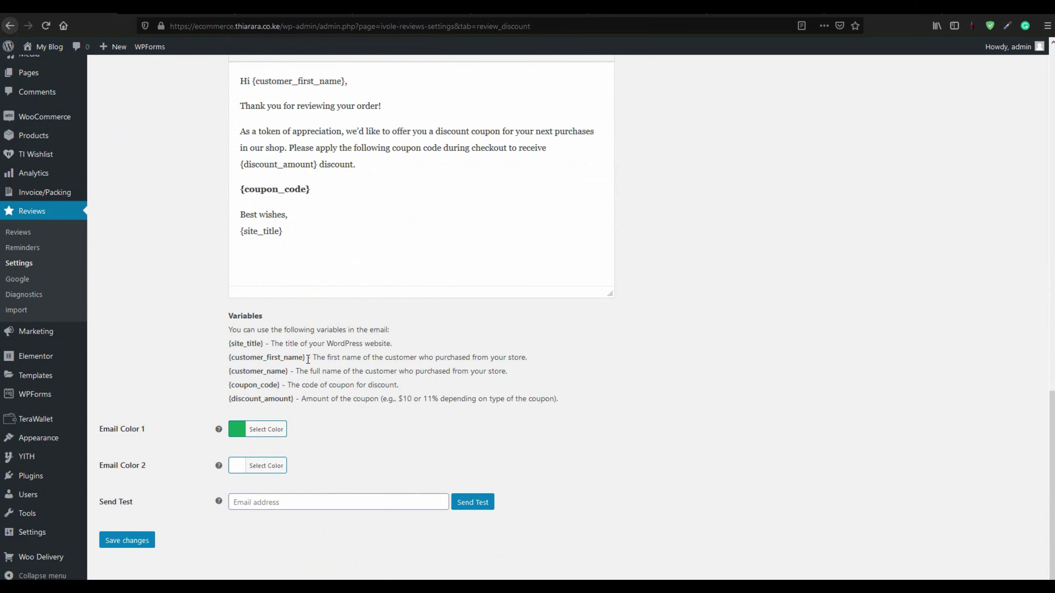
{"action": "left_click_drag", "start_coordinate": [306, 357], "coordinate": [228, 358]}
{"action": "scroll", "coordinate": [306, 236], "scroll_direction": "up", "scroll_amount": 3}
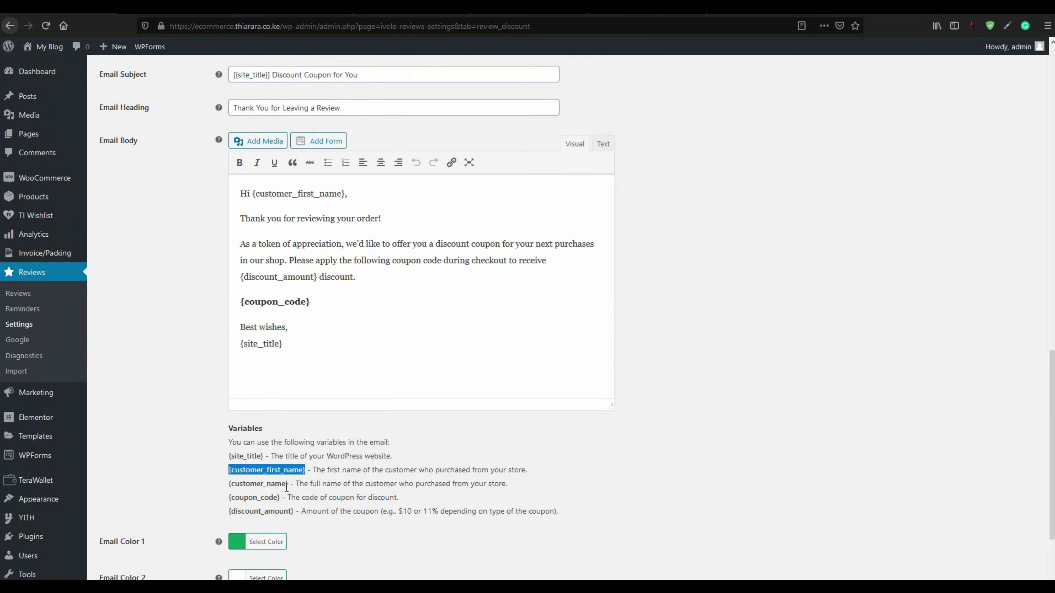
{"action": "left_click_drag", "start_coordinate": [287, 485], "coordinate": [227, 483]}
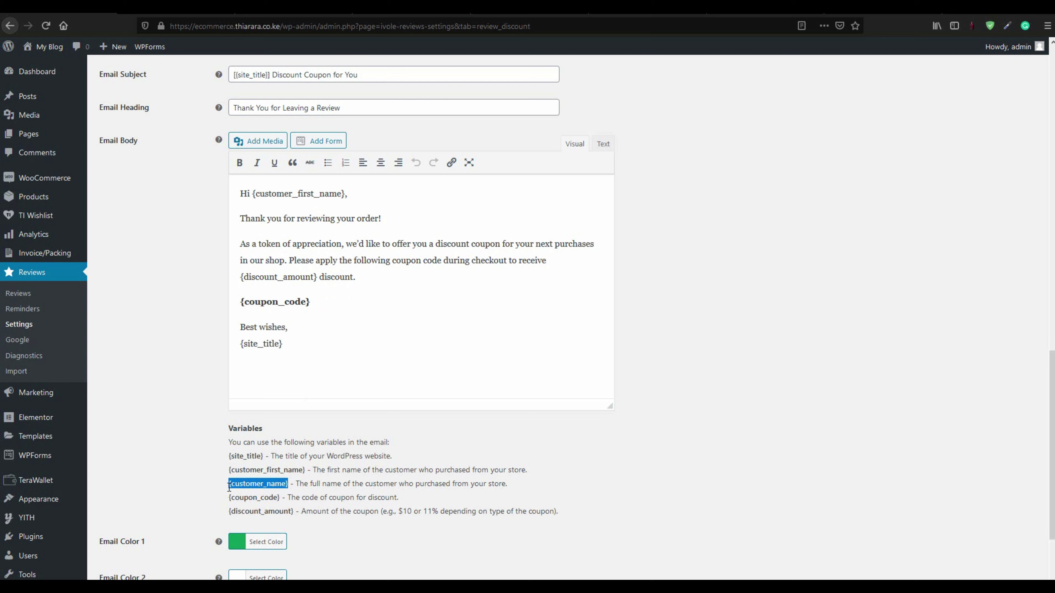
{"action": "right_click", "coordinate": [252, 487]}
{"action": "left_click", "coordinate": [302, 371]}
Step: Replace {customer_first_name} in the Email Body greeting with {customer_name} and save
{"action": "left_click_drag", "start_coordinate": [345, 193], "coordinate": [257, 194]}
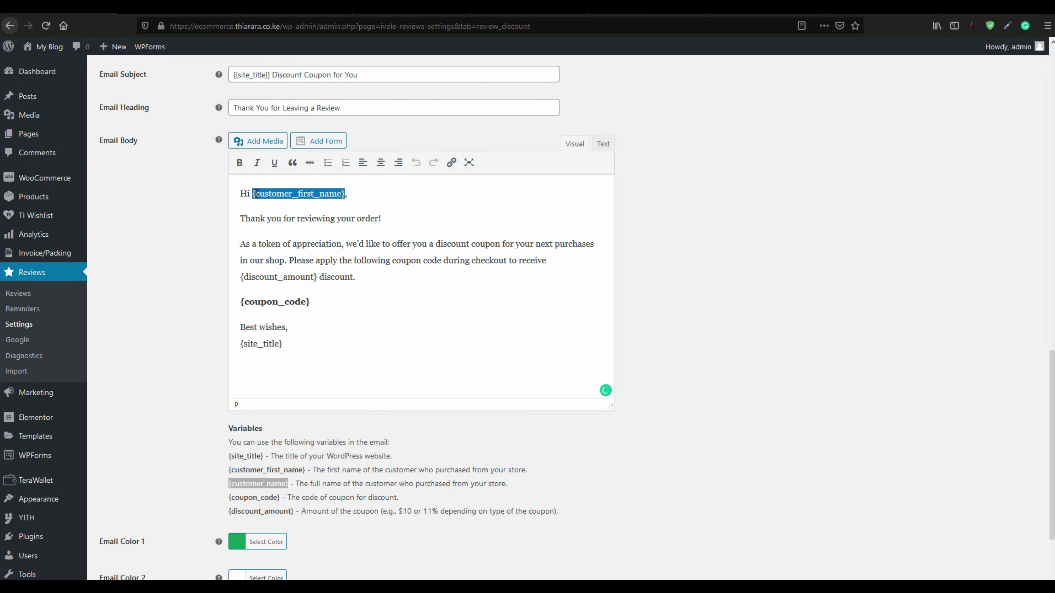
{"action": "right_click", "coordinate": [256, 194]}
{"action": "left_click", "coordinate": [283, 238]}
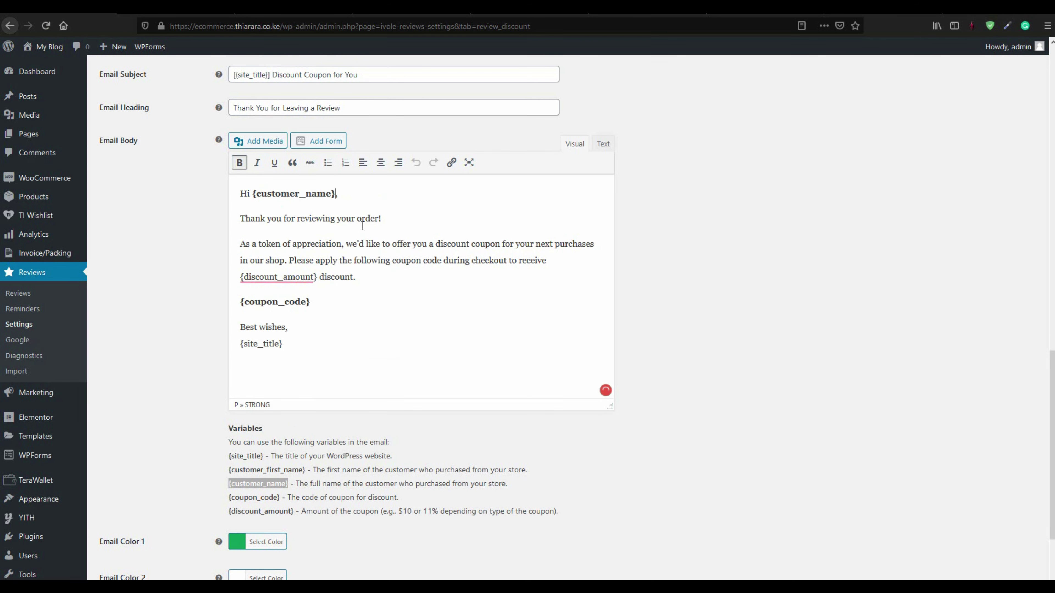
{"action": "scroll", "coordinate": [389, 305], "scroll_direction": "down", "scroll_amount": 3}
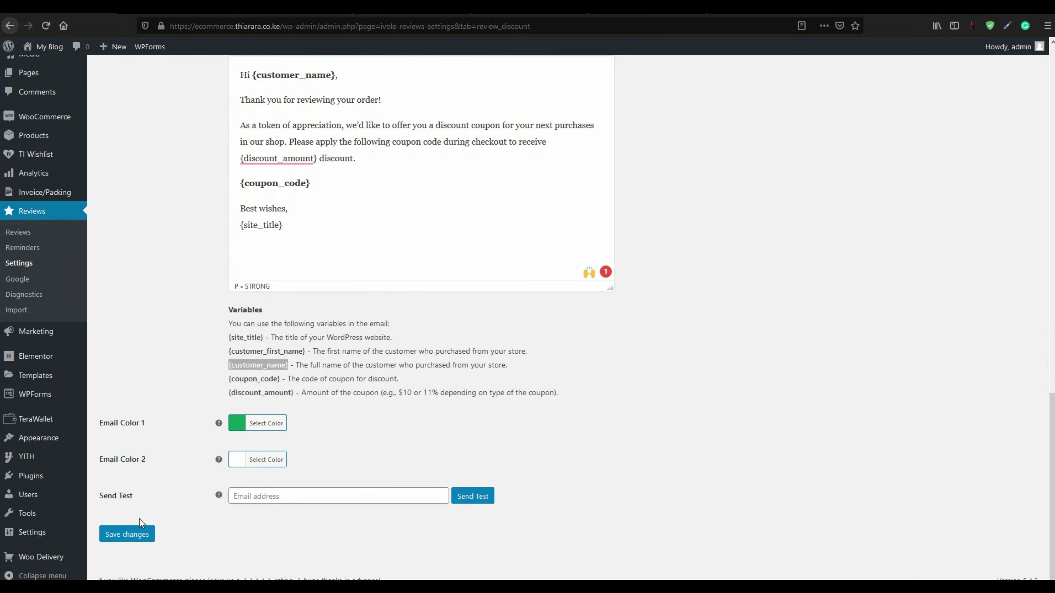
{"action": "left_click", "coordinate": [137, 535]}
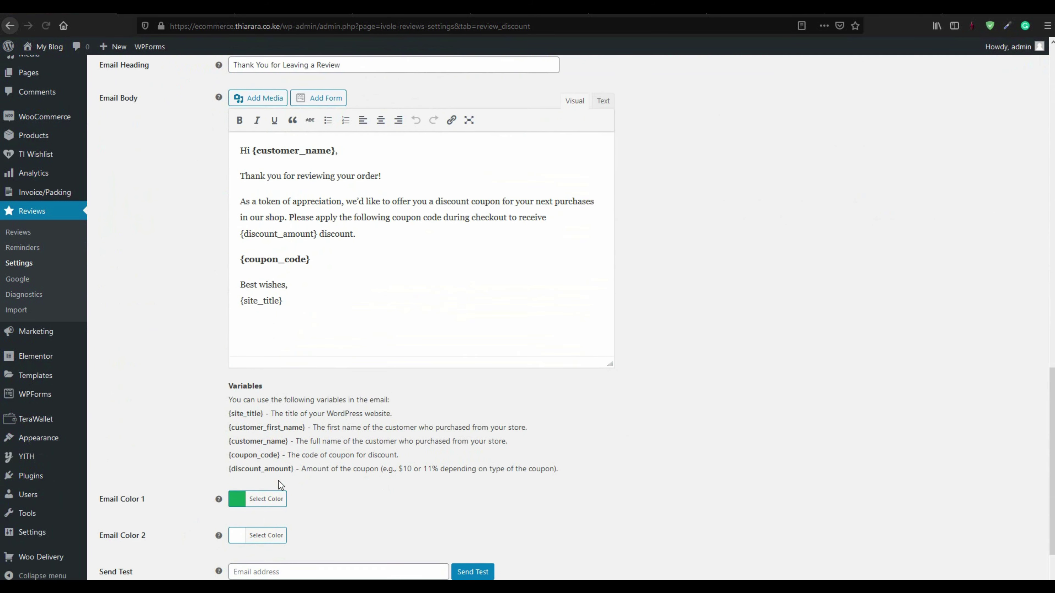
{"action": "scroll", "coordinate": [278, 481], "scroll_direction": "down", "scroll_amount": 3}
Step: Send a test coupon email to the store's contact address and confirm the success message
{"action": "left_click", "coordinate": [256, 502]}
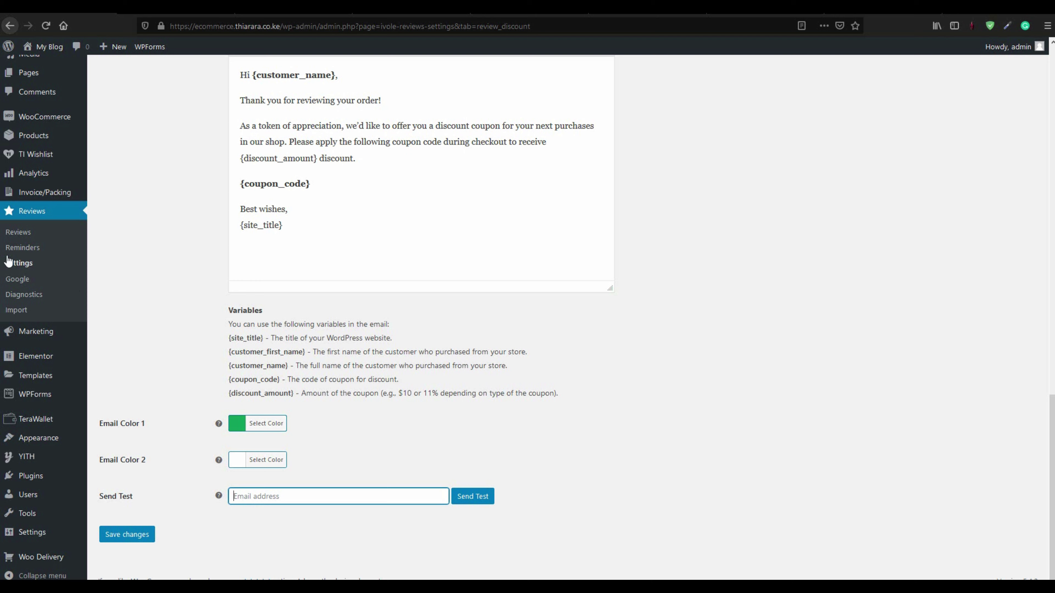
{"action": "key", "text": "ctrl+v"}
{"action": "left_click", "coordinate": [166, 348]}
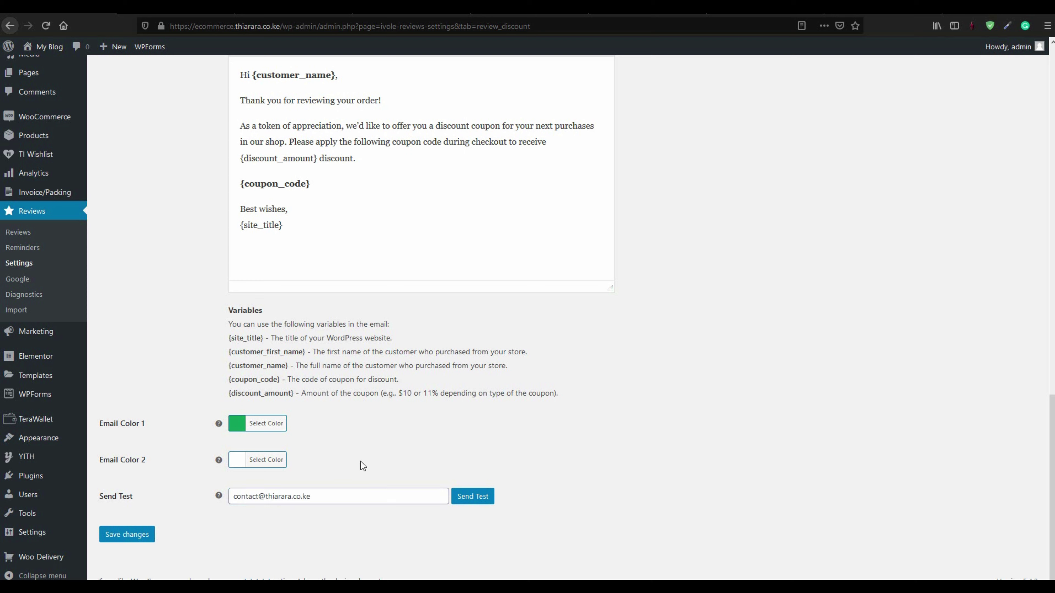
{"action": "left_click", "coordinate": [470, 502]}
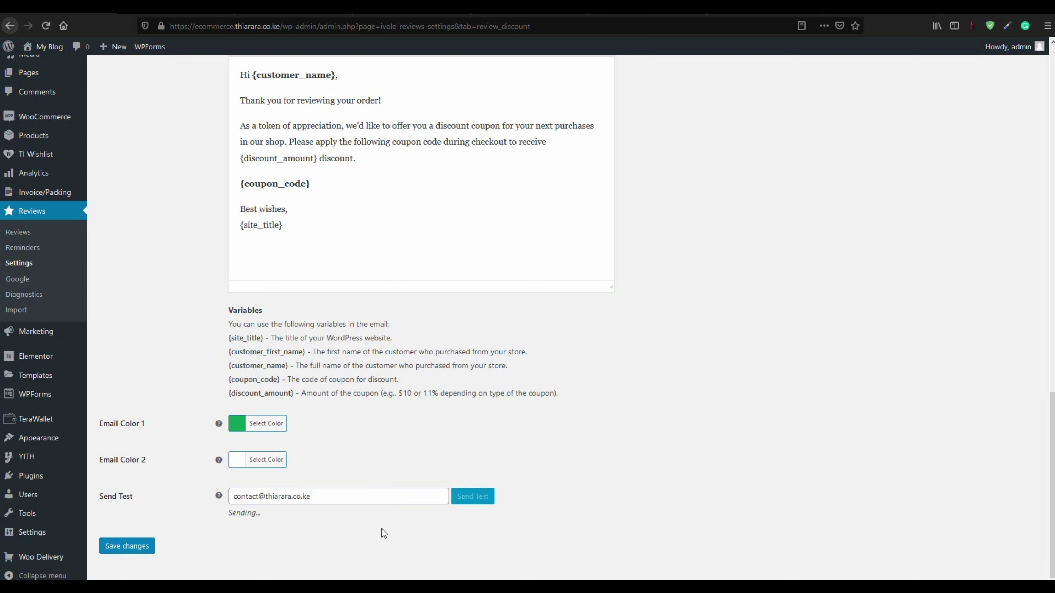
{"action": "left_click_drag", "start_coordinate": [371, 513], "coordinate": [237, 513]}
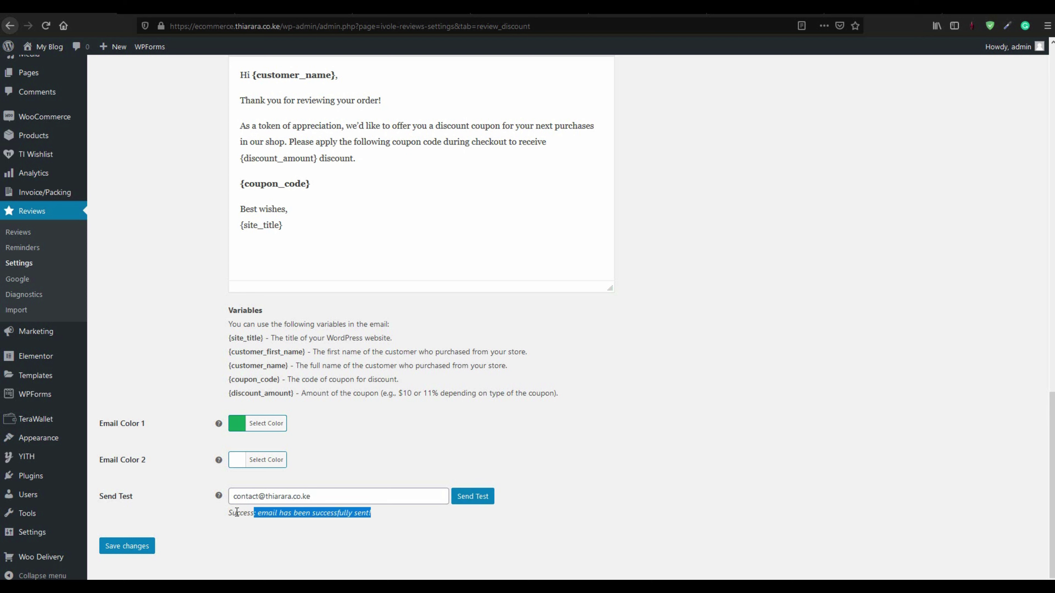
{"action": "left_click", "coordinate": [372, 543]}
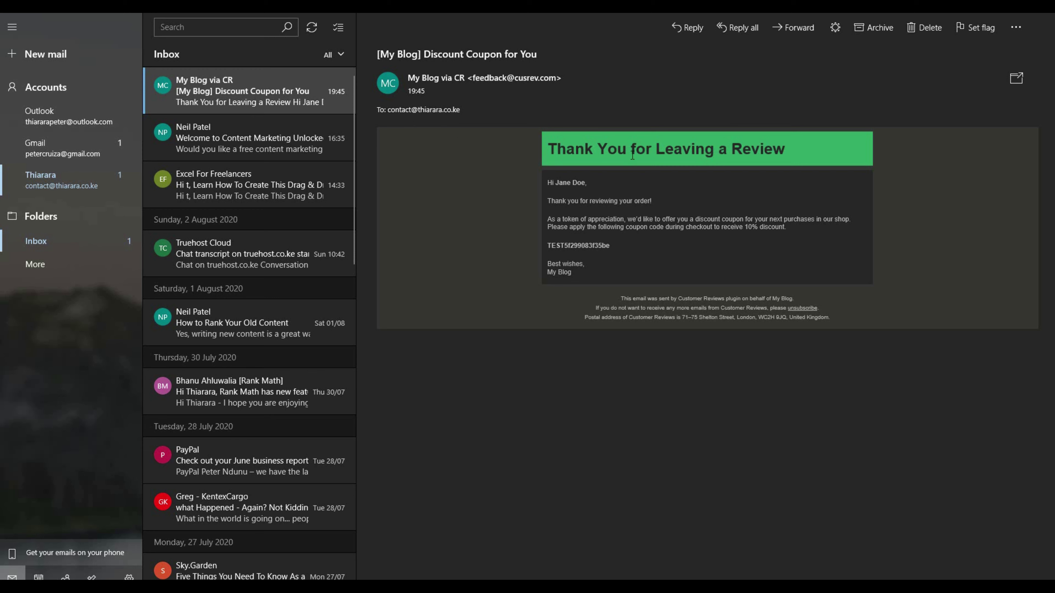
Step: Check the test email's full-name greeting, 10% discount wording and generated coupon code
{"action": "left_click_drag", "start_coordinate": [581, 190], "coordinate": [545, 185]}
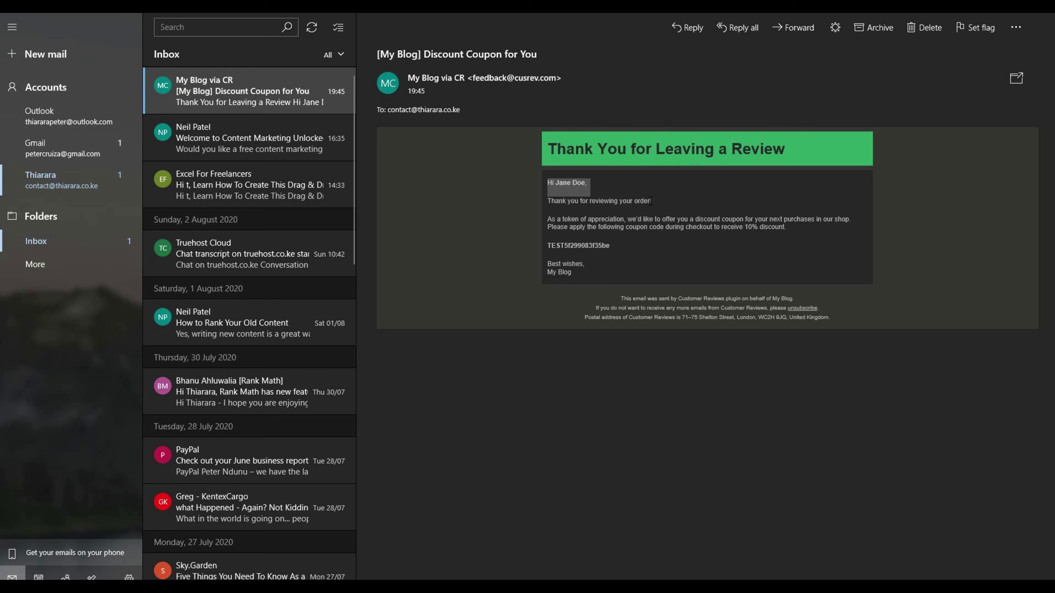
{"action": "left_click", "coordinate": [638, 204]}
{"action": "left_click_drag", "start_coordinate": [654, 203], "coordinate": [544, 184]}
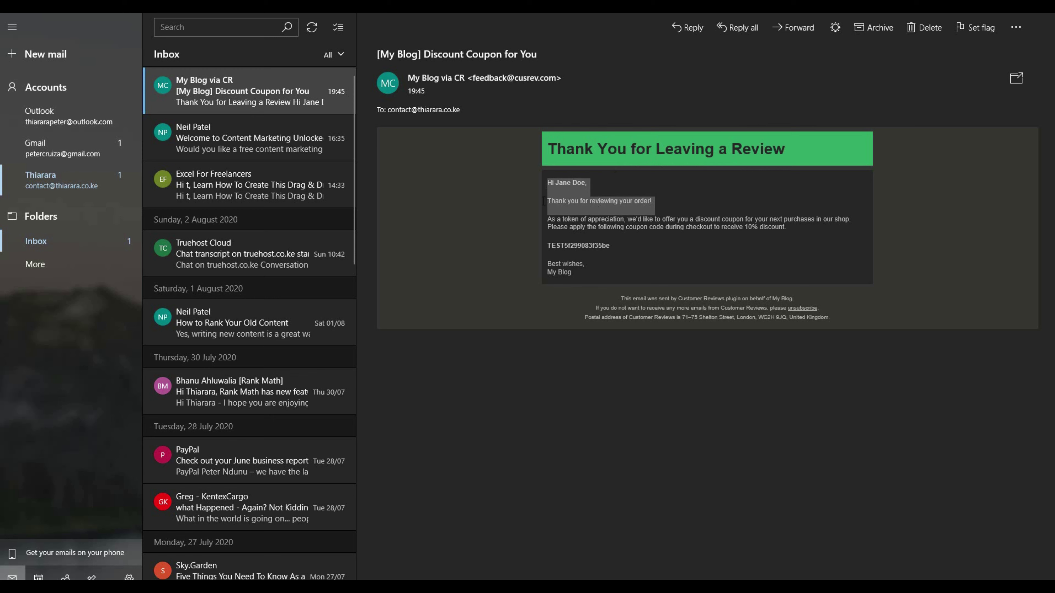
{"action": "left_click", "coordinate": [701, 209]}
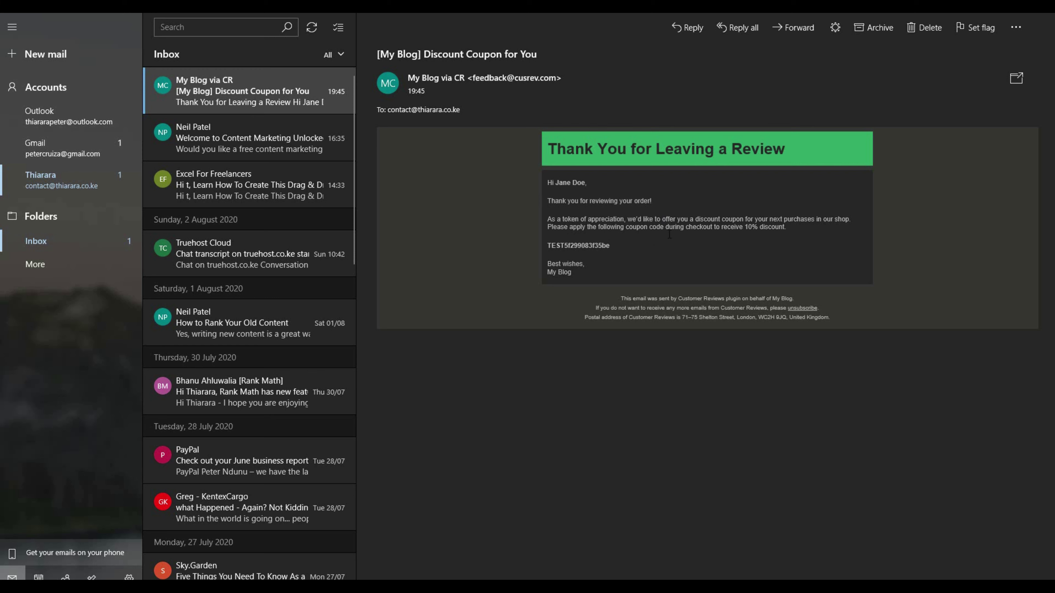
{"action": "left_click_drag", "start_coordinate": [782, 234], "coordinate": [744, 232]}
{"action": "left_click", "coordinate": [768, 235]}
{"action": "left_click_drag", "start_coordinate": [625, 249], "coordinate": [549, 243]}
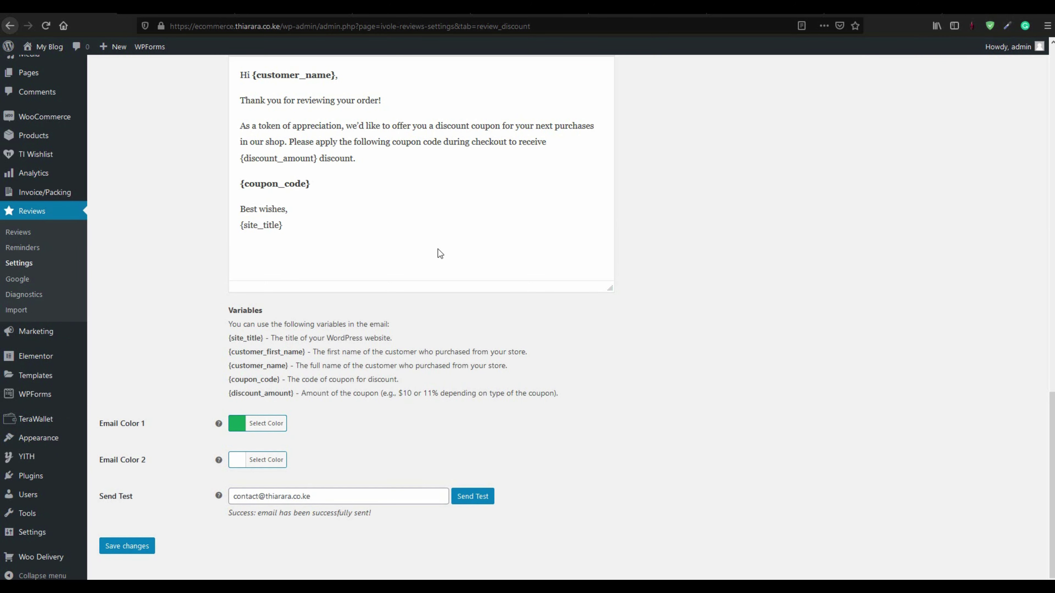
Step: Save the review-for-discount settings and switch to the License Key settings
{"action": "scroll", "coordinate": [329, 266], "scroll_direction": "down", "scroll_amount": 1}
{"action": "left_click", "coordinate": [141, 535]}
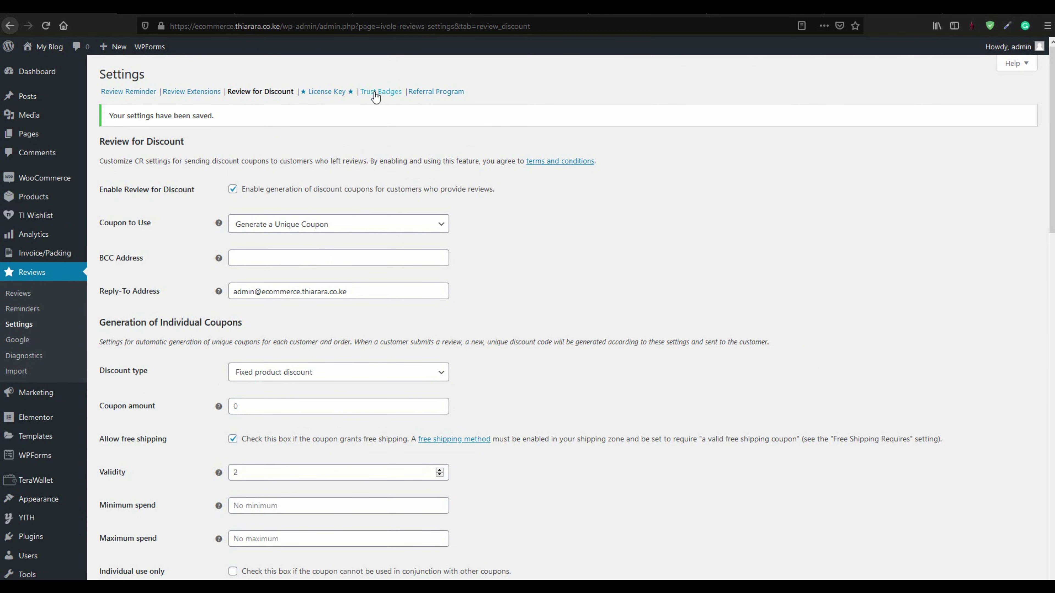
{"action": "left_click", "coordinate": [334, 95]}
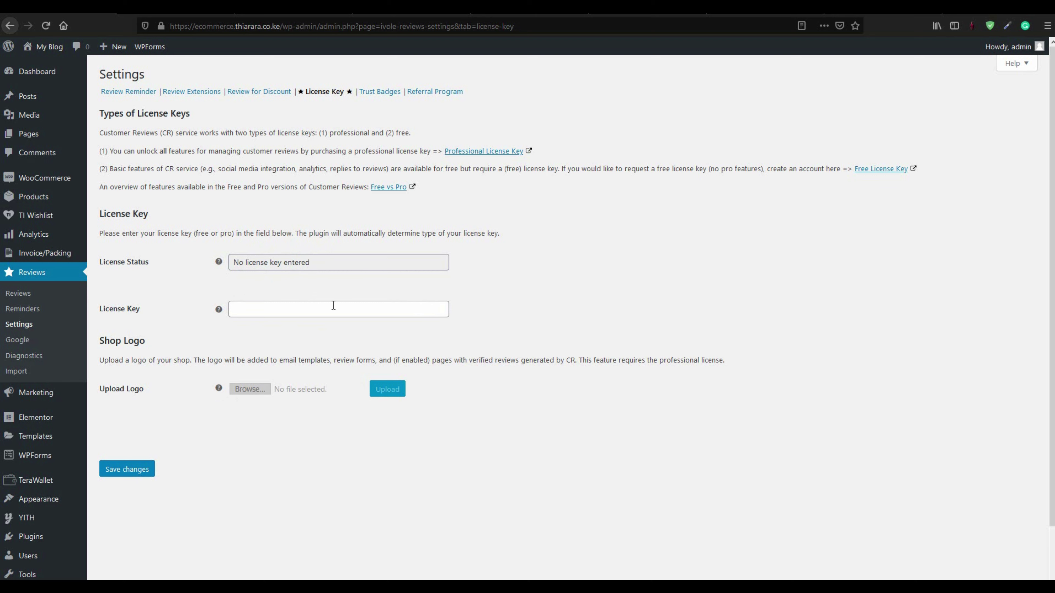
Step: Switch to the Customer Reviews Trust Badges settings
{"action": "left_click", "coordinate": [376, 92]}
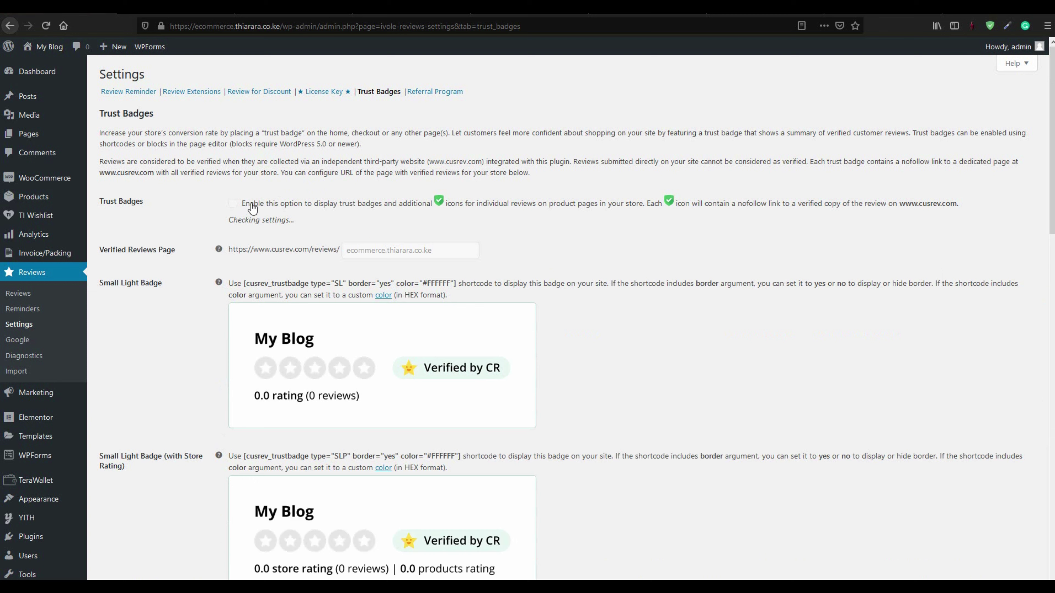
Step: Enable trust badges on product pages and save the settings
{"action": "left_click", "coordinate": [231, 205]}
{"action": "left_click", "coordinate": [233, 205]}
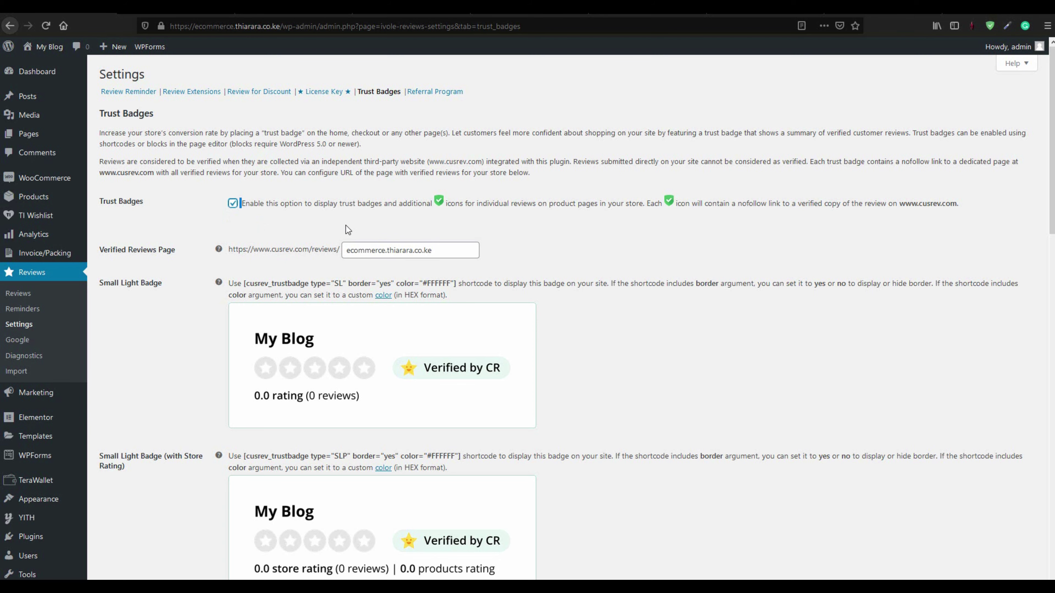
{"action": "scroll", "coordinate": [299, 236], "scroll_direction": "down", "scroll_amount": 15}
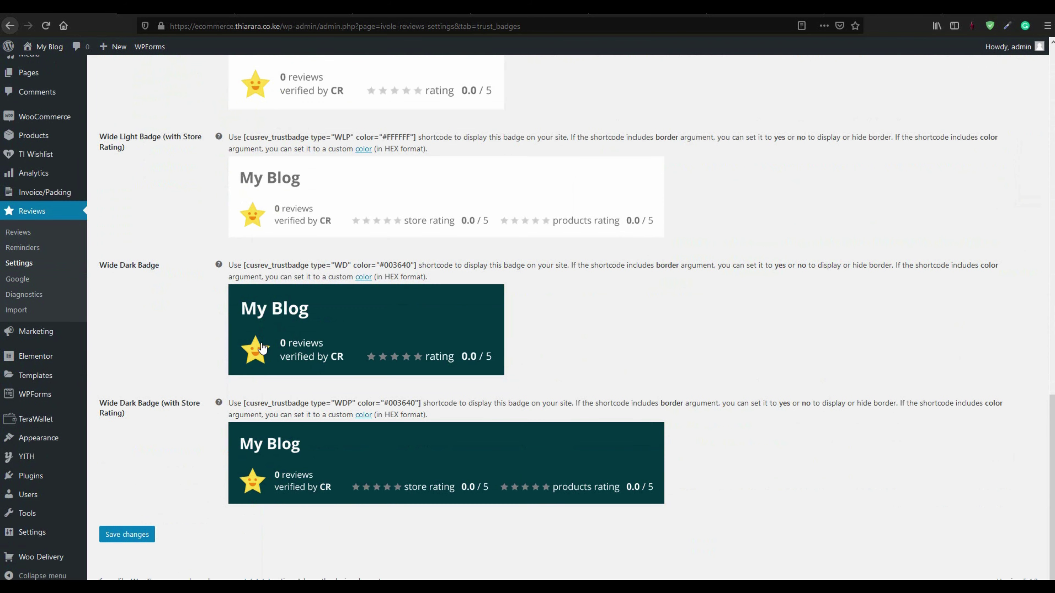
{"action": "left_click", "coordinate": [133, 535]}
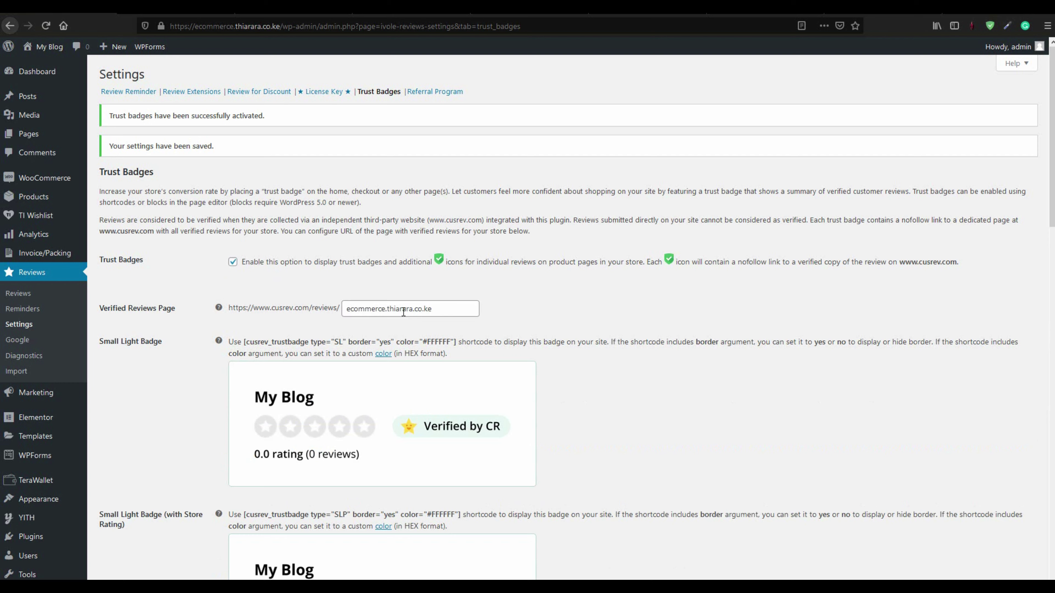
Step: Open the Verified Reviews Page URL on cusrev.com in a new browser tab
{"action": "left_click_drag", "start_coordinate": [438, 307], "coordinate": [290, 302]}
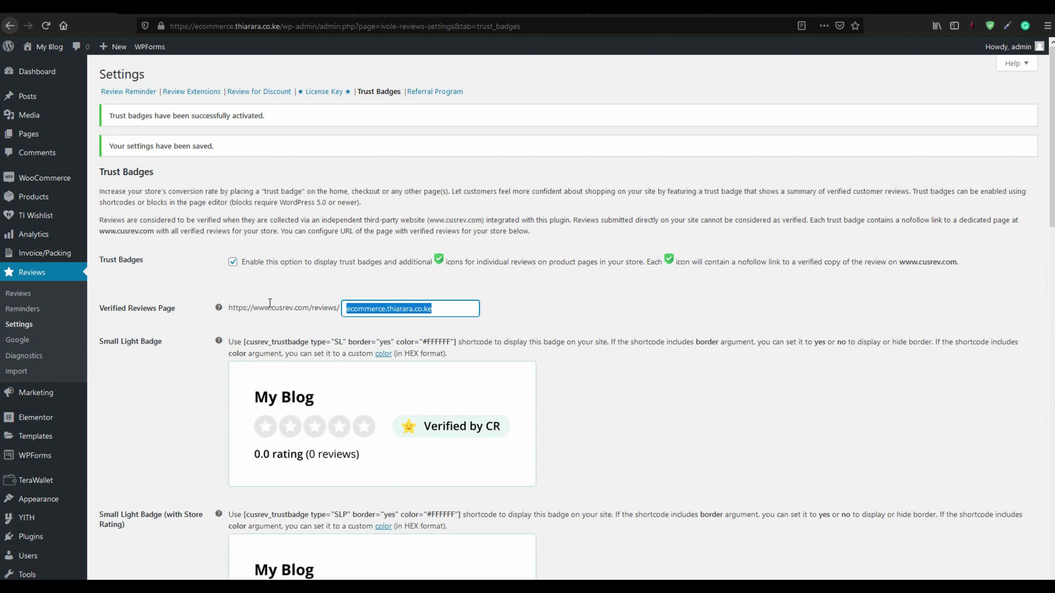
{"action": "left_click", "coordinate": [483, 306]}
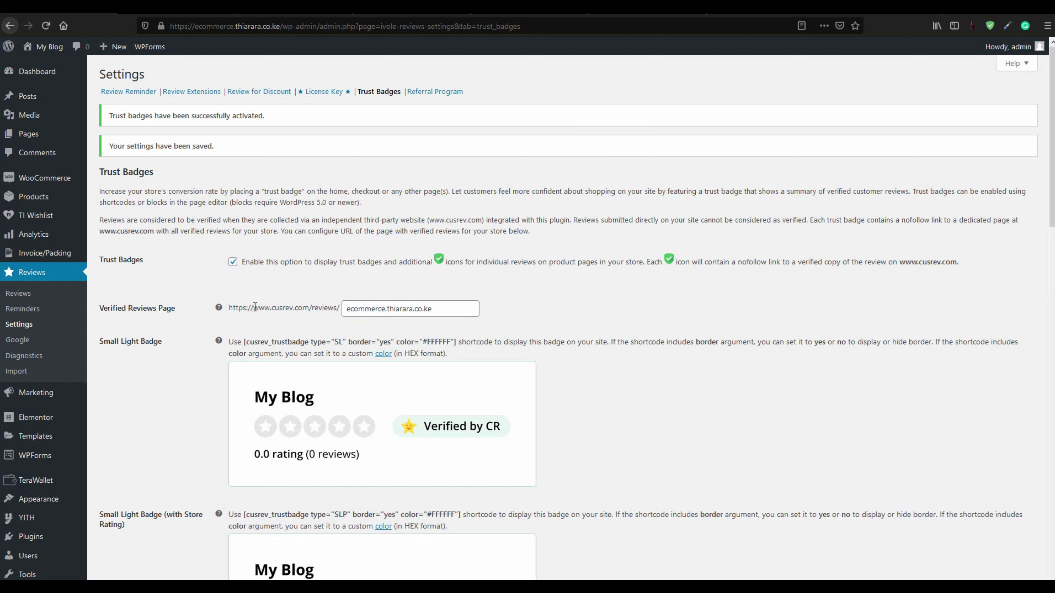
{"action": "left_click_drag", "start_coordinate": [231, 309], "coordinate": [432, 312]}
{"action": "left_click_drag", "start_coordinate": [421, 127], "coordinate": [411, 14]}
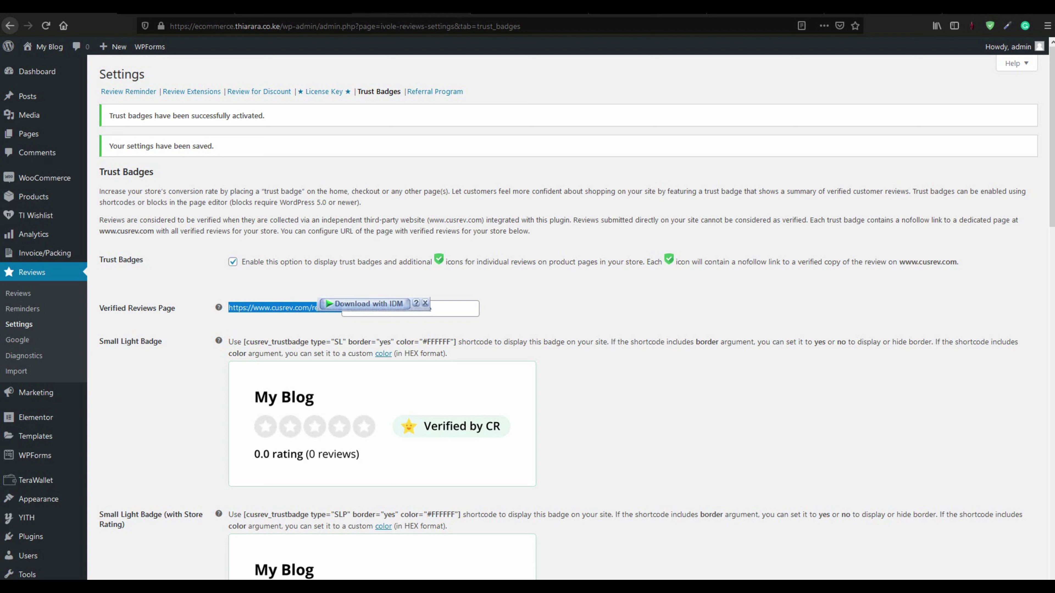
Step: Filter the CusRev reviews page to 1-star, view Products, then return to WordPress
{"action": "left_click", "coordinate": [187, 231]}
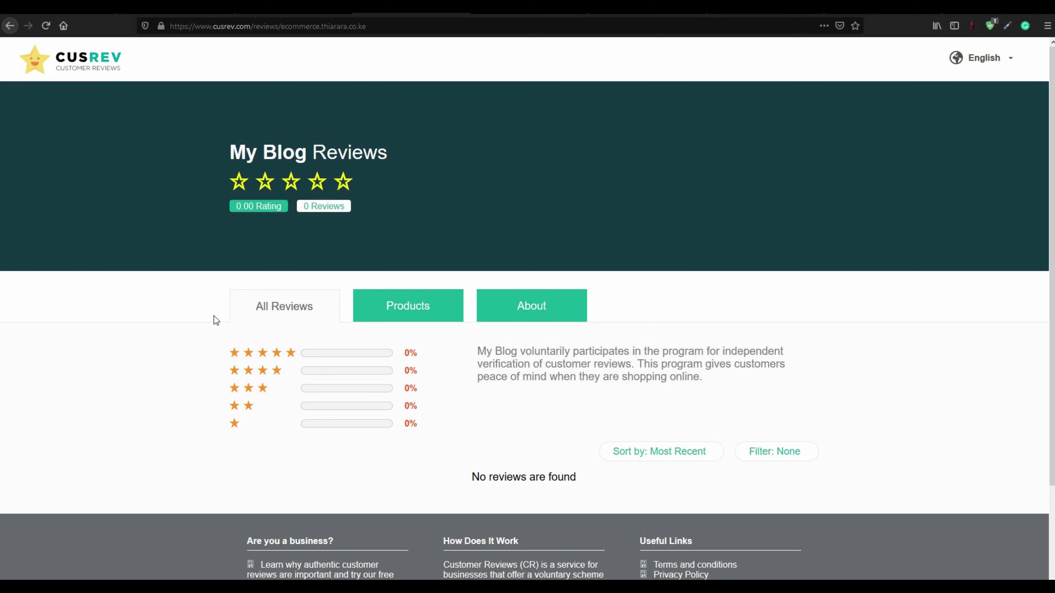
{"action": "left_click_drag", "start_coordinate": [211, 352], "coordinate": [335, 433]}
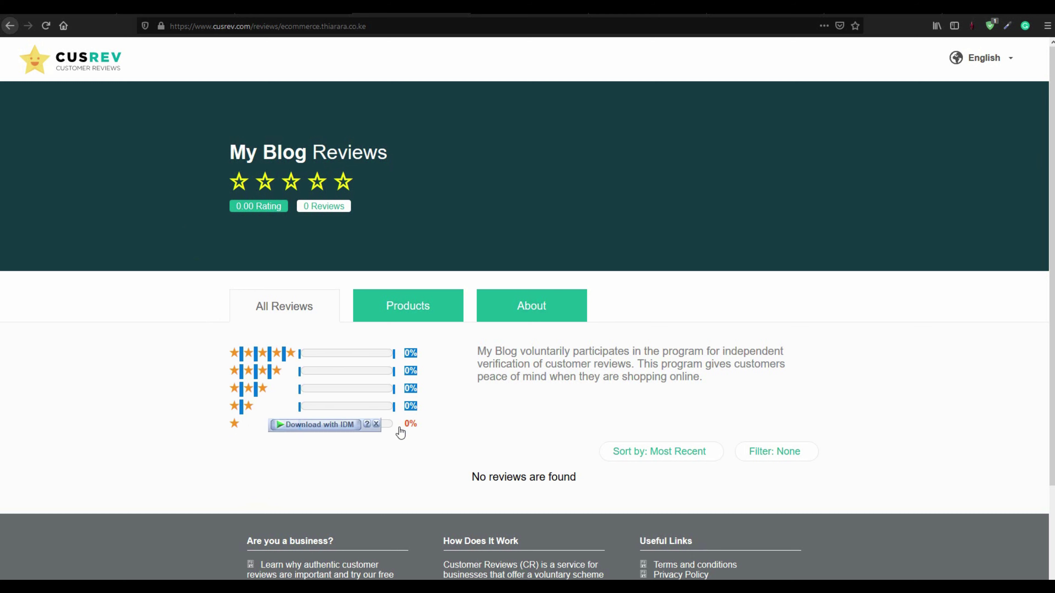
{"action": "left_click", "coordinate": [408, 424]}
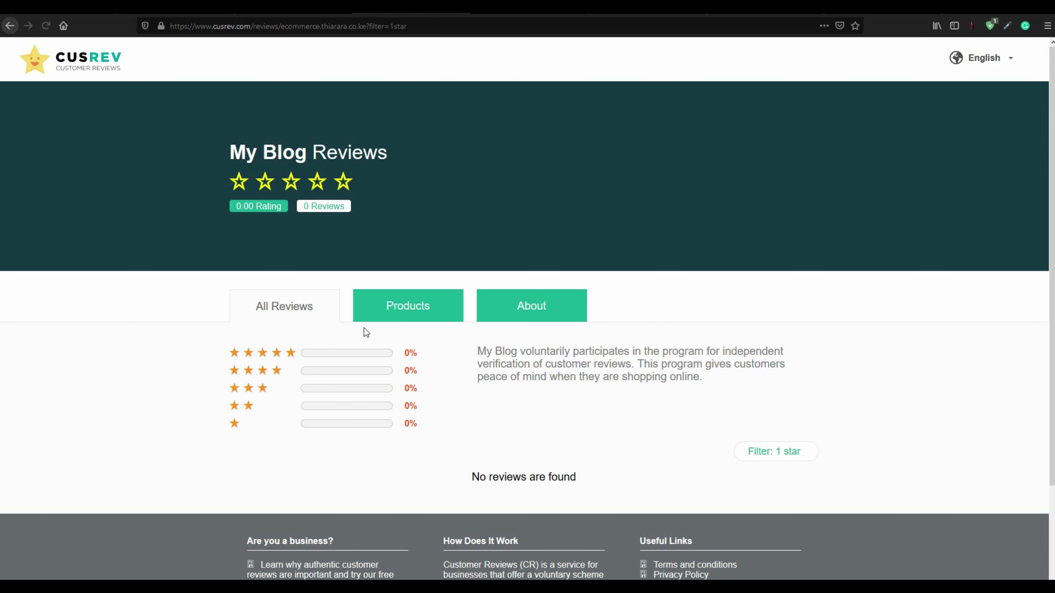
{"action": "left_click", "coordinate": [409, 316]}
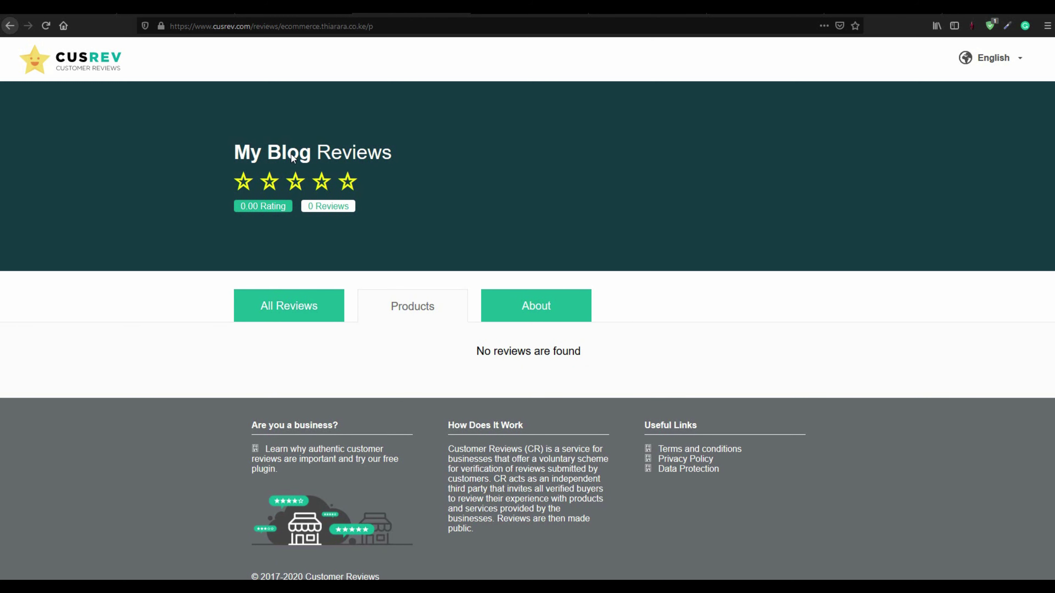
{"action": "left_click", "coordinate": [87, 10]}
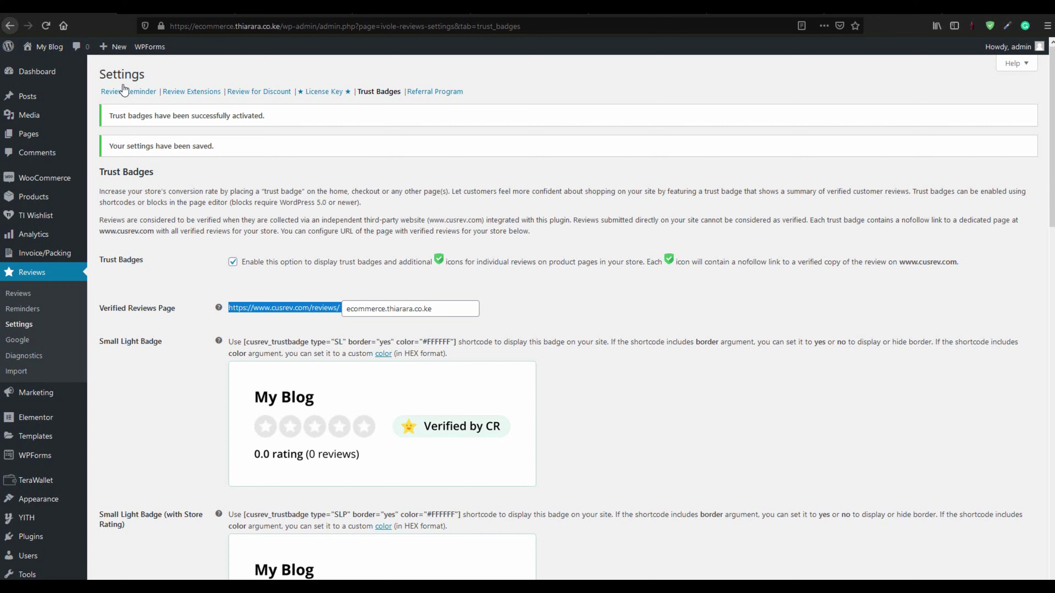
Step: Tick Track Customer Referrals in Referral Program, save, and open the Reviews list
{"action": "left_click", "coordinate": [430, 92]}
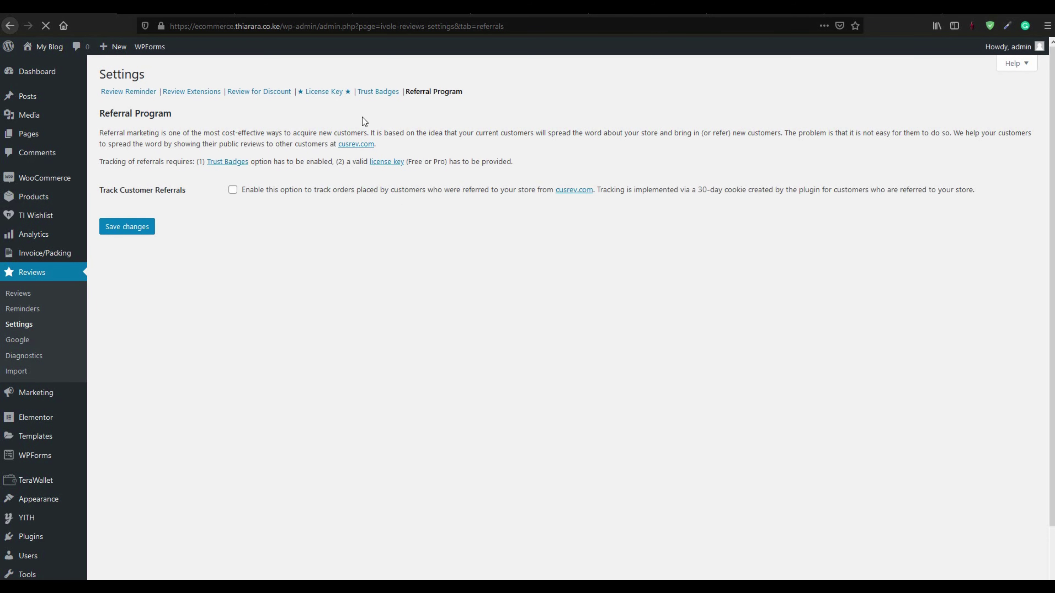
{"action": "left_click", "coordinate": [591, 204]}
{"action": "left_click_drag", "start_coordinate": [563, 193], "coordinate": [555, 196]}
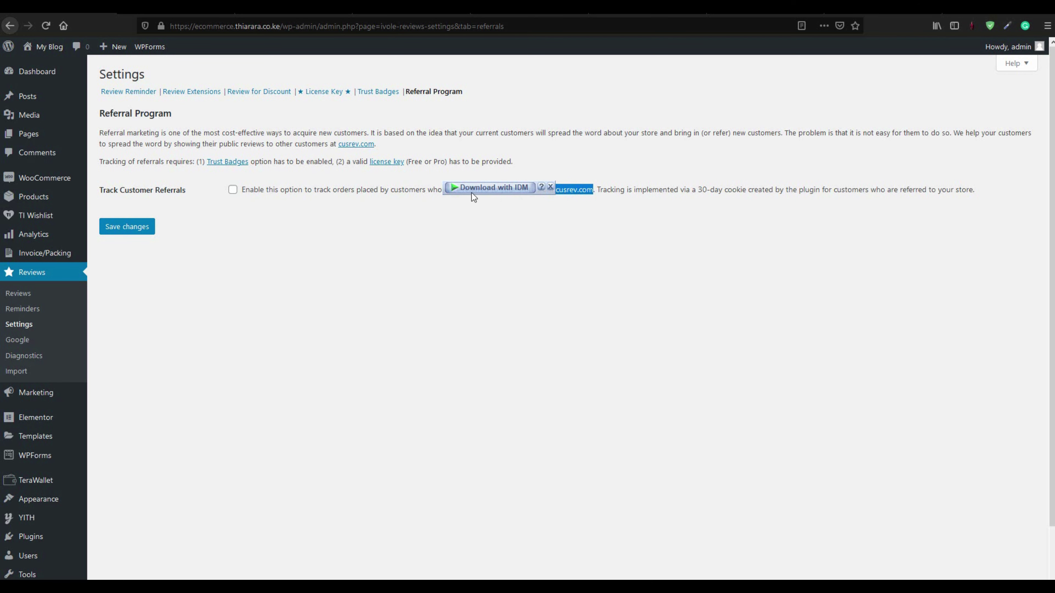
{"action": "left_click", "coordinate": [331, 210]}
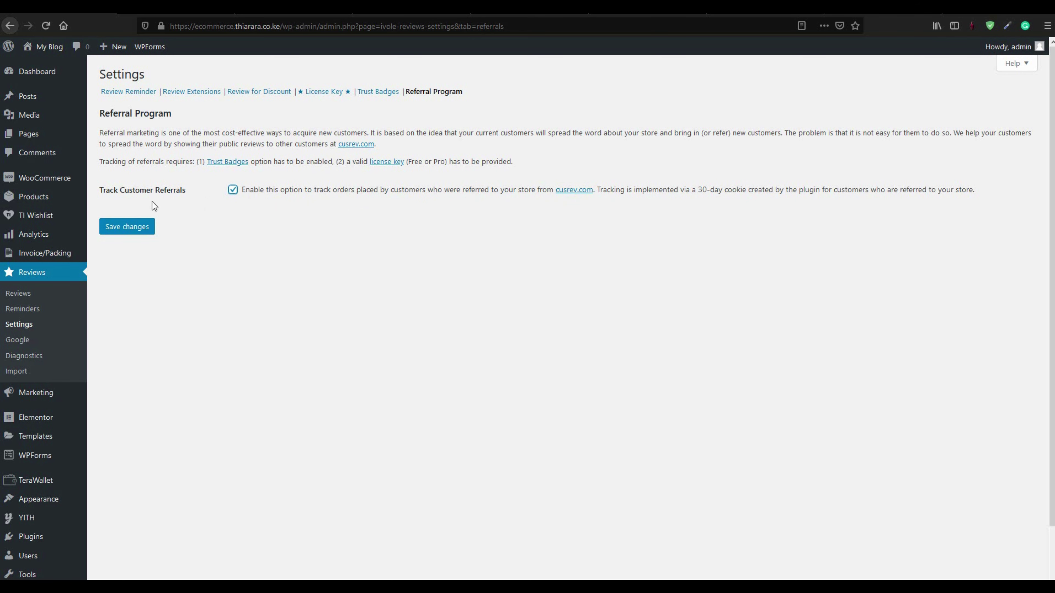
{"action": "left_click", "coordinate": [129, 230]}
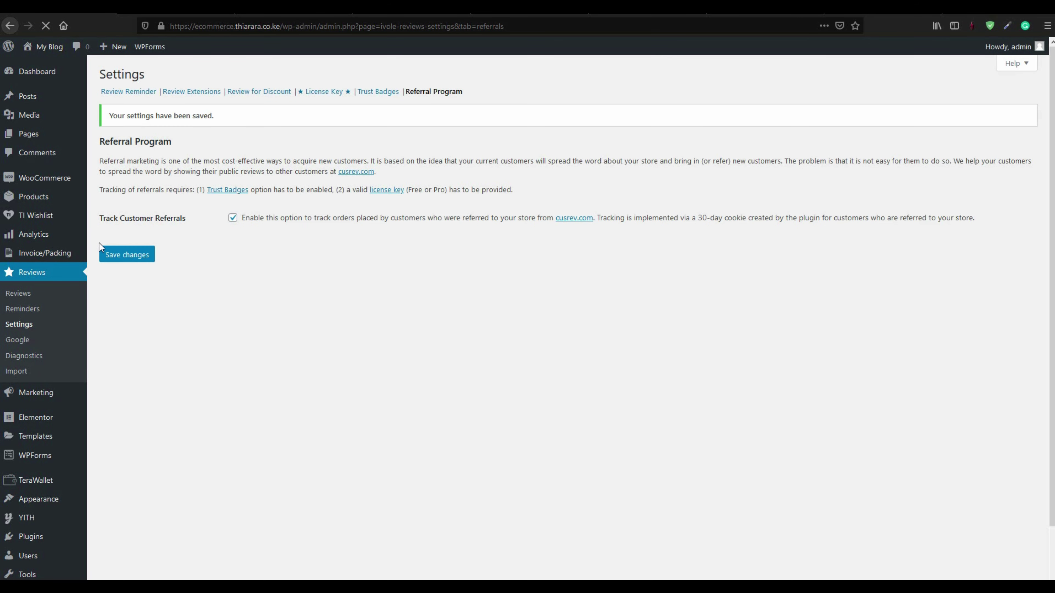
{"action": "left_click", "coordinate": [18, 293]}
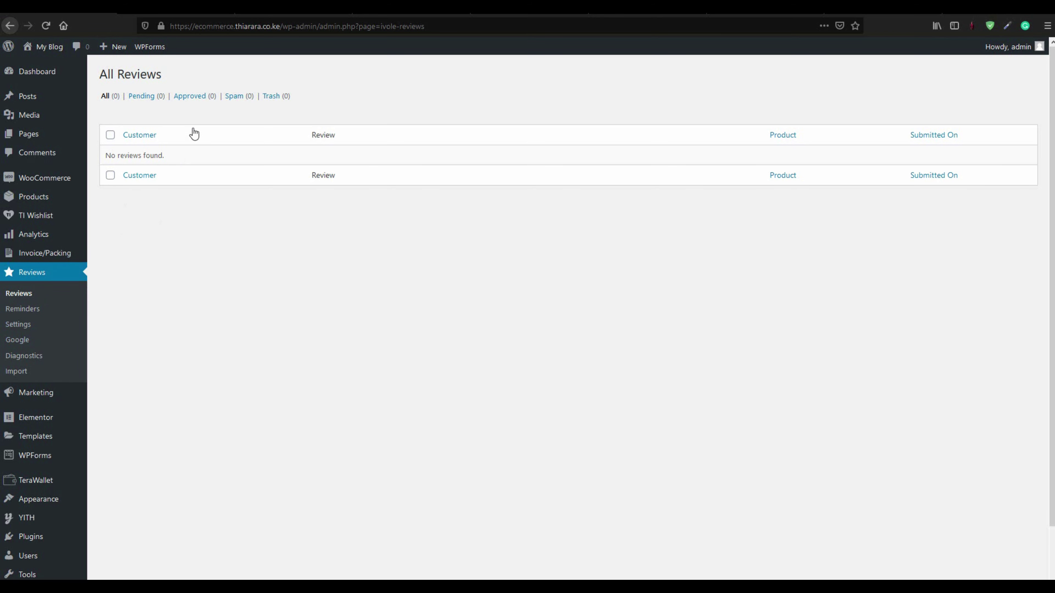
Step: From the Dashboard, visit the site, go to Shop and open the Sport Shoe product page
{"action": "left_click", "coordinate": [38, 71]}
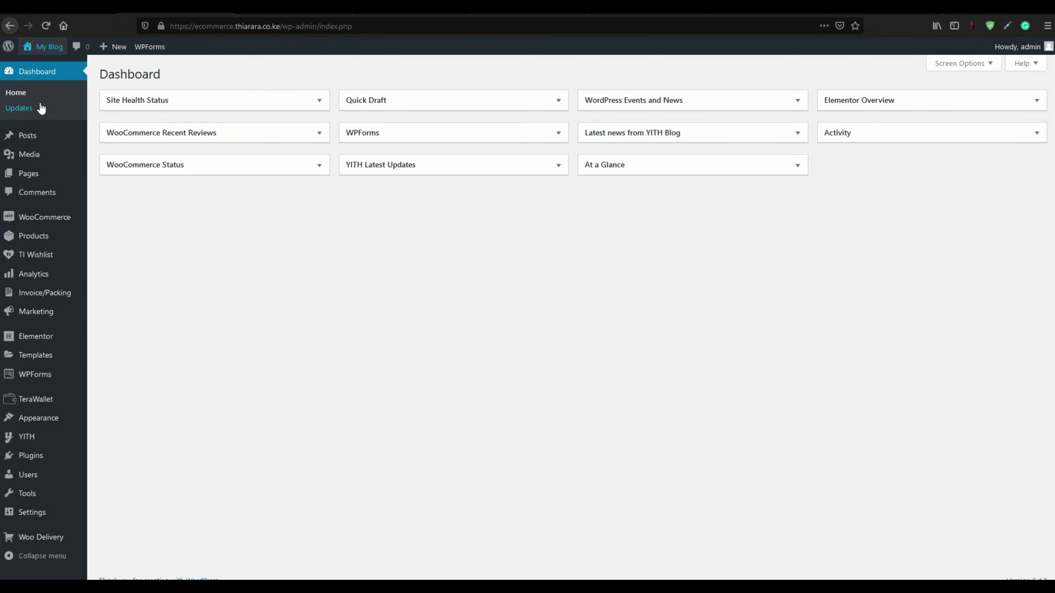
{"action": "left_click", "coordinate": [44, 48]}
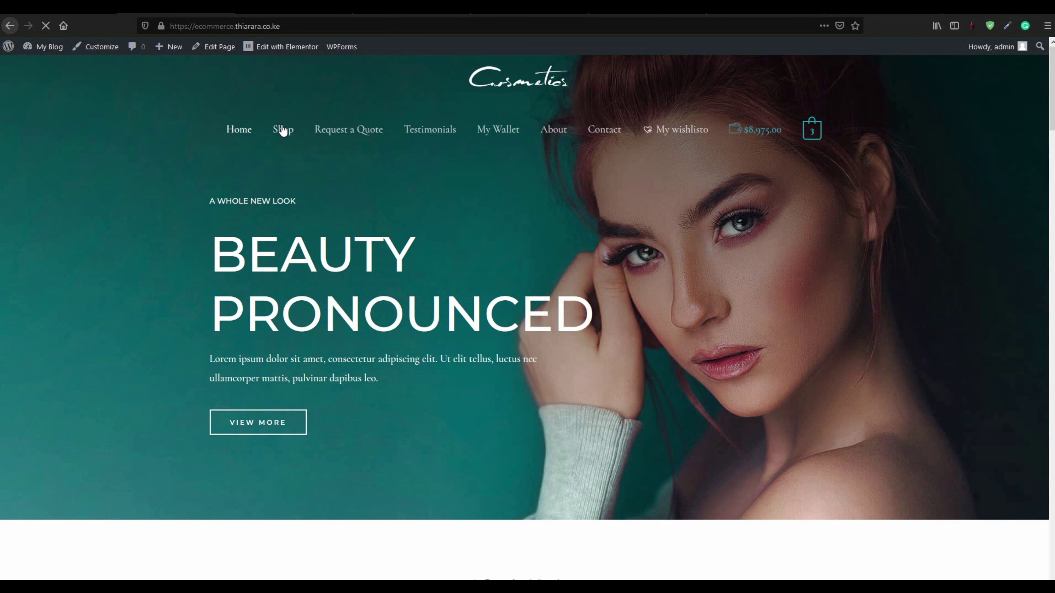
{"action": "left_click", "coordinate": [282, 130]}
{"action": "scroll", "coordinate": [379, 220], "scroll_direction": "down", "scroll_amount": 10}
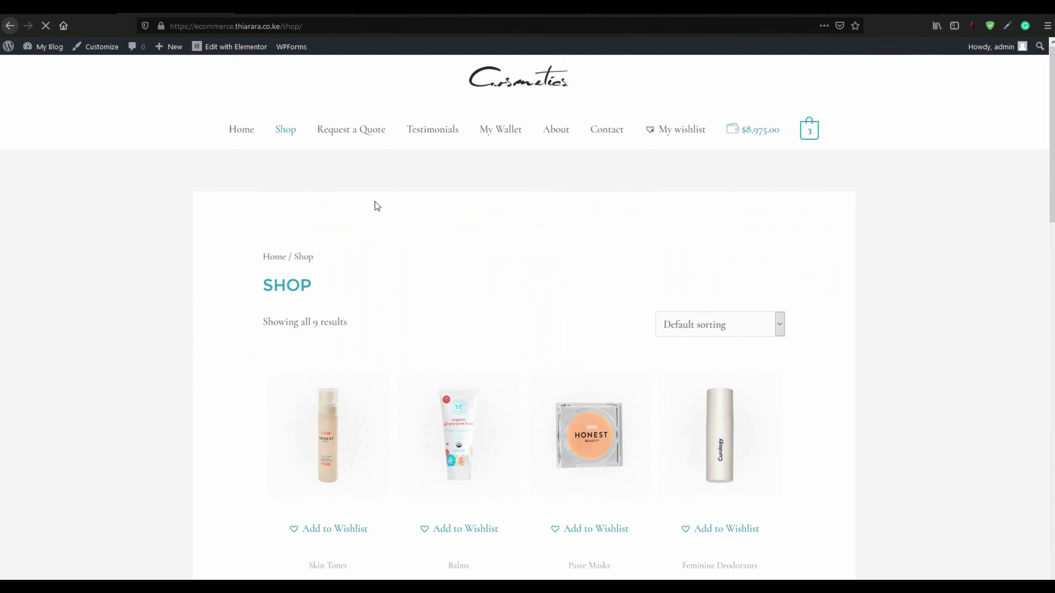
{"action": "scroll", "coordinate": [640, 358], "scroll_direction": "down", "scroll_amount": 10}
{"action": "left_click", "coordinate": [717, 398]}
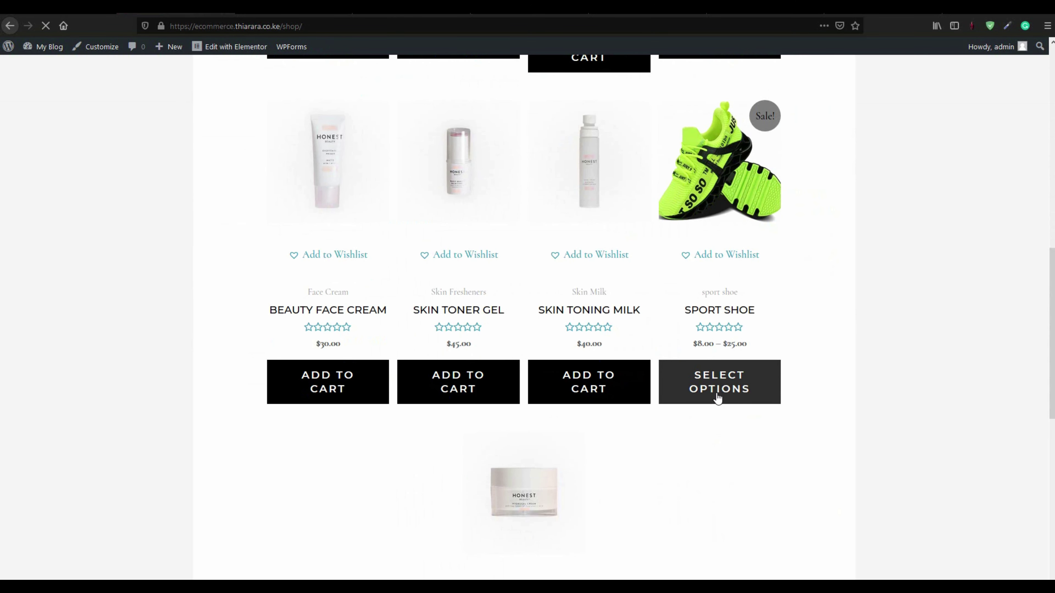
{"action": "scroll", "coordinate": [650, 412], "scroll_direction": "down", "scroll_amount": 10}
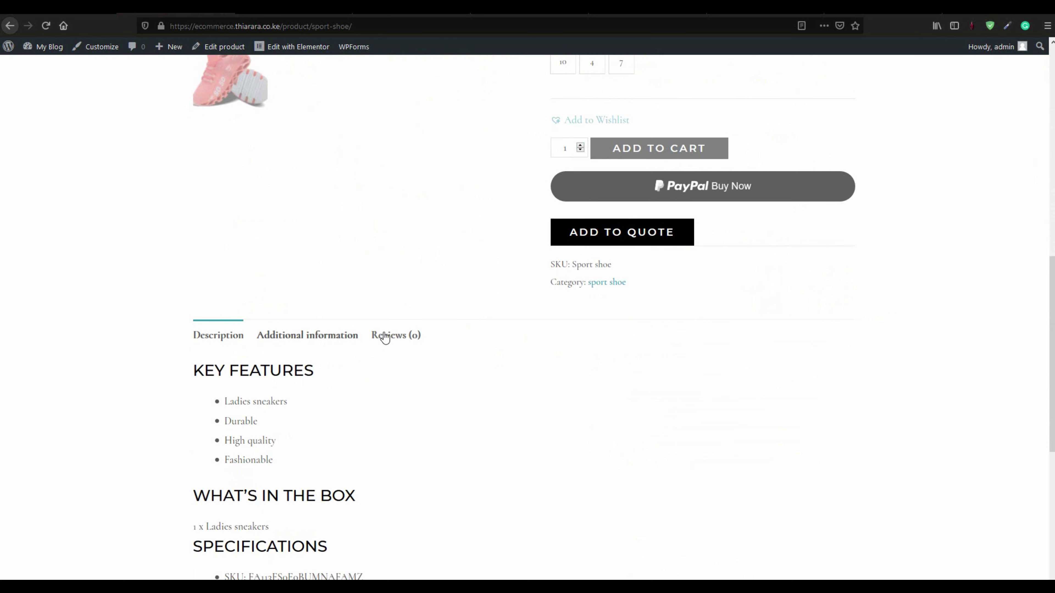
Step: Open the Sport shoe's Reviews tab and review form, noting the accepted image formats
{"action": "left_click_drag", "start_coordinate": [433, 336], "coordinate": [371, 337]}
{"action": "left_click", "coordinate": [390, 350]}
{"action": "left_click", "coordinate": [400, 344]}
{"action": "scroll", "coordinate": [400, 412], "scroll_direction": "down", "scroll_amount": 1}
{"action": "scroll", "coordinate": [400, 413], "scroll_direction": "down", "scroll_amount": 3}
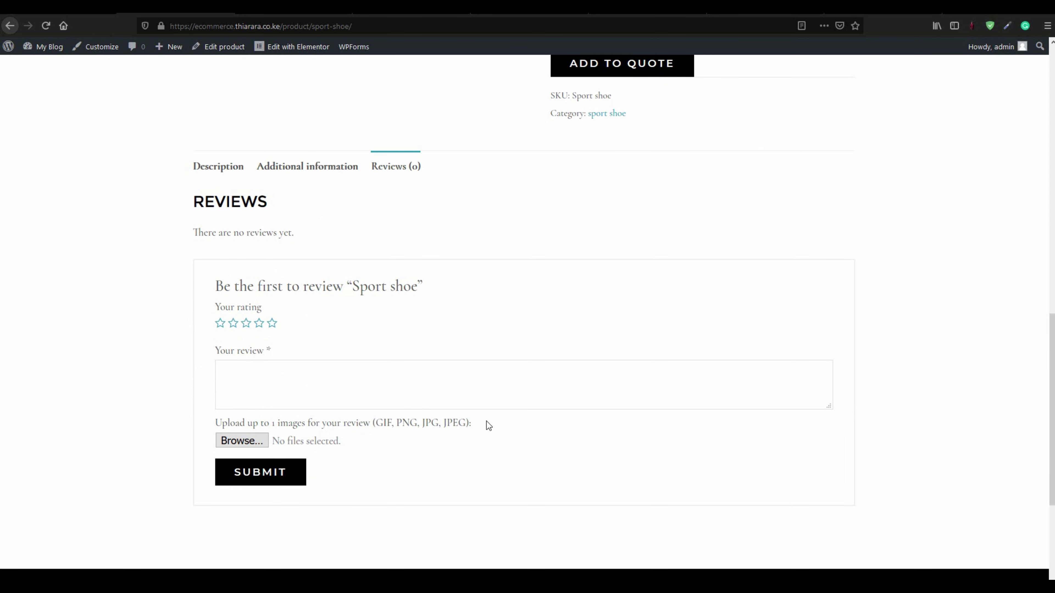
{"action": "left_click_drag", "start_coordinate": [485, 424], "coordinate": [254, 443]}
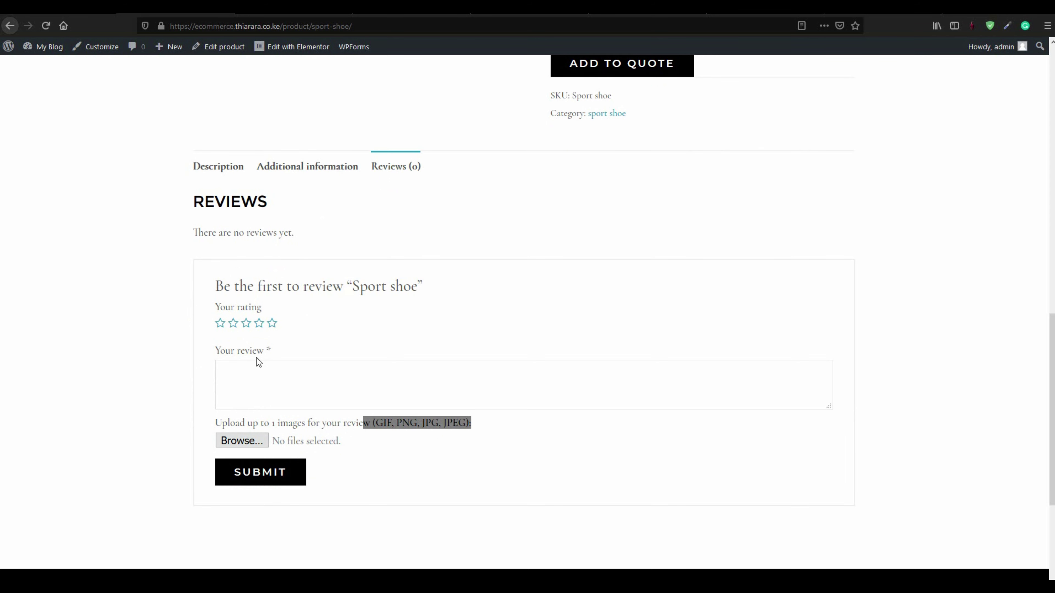
Step: Give 5 stars, attach review.png, write 'good for sport' and submit the review
{"action": "left_click", "coordinate": [271, 324]}
{"action": "left_click", "coordinate": [247, 440]}
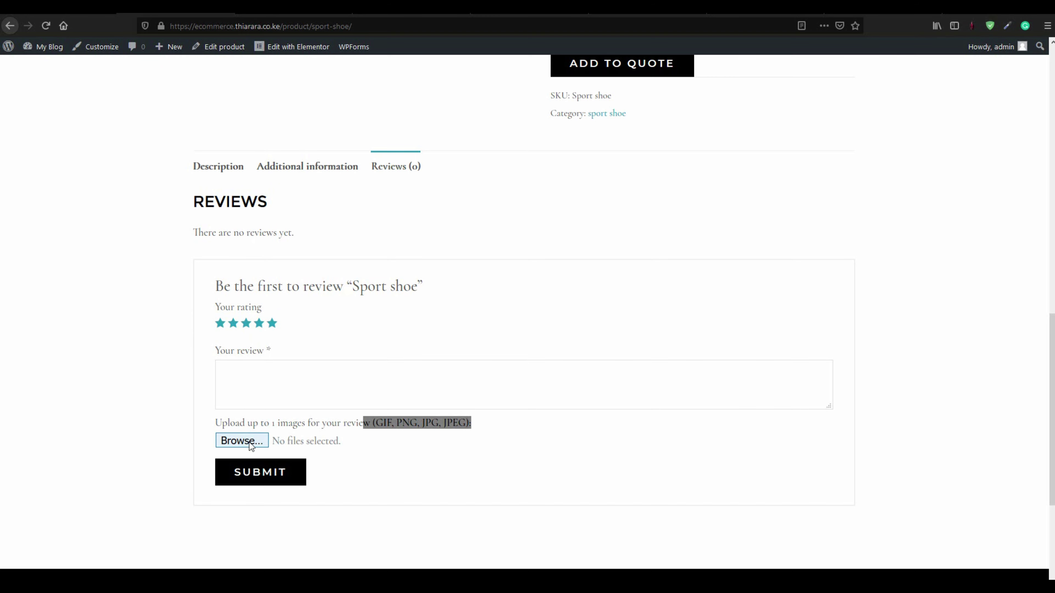
{"action": "left_click", "coordinate": [313, 118]}
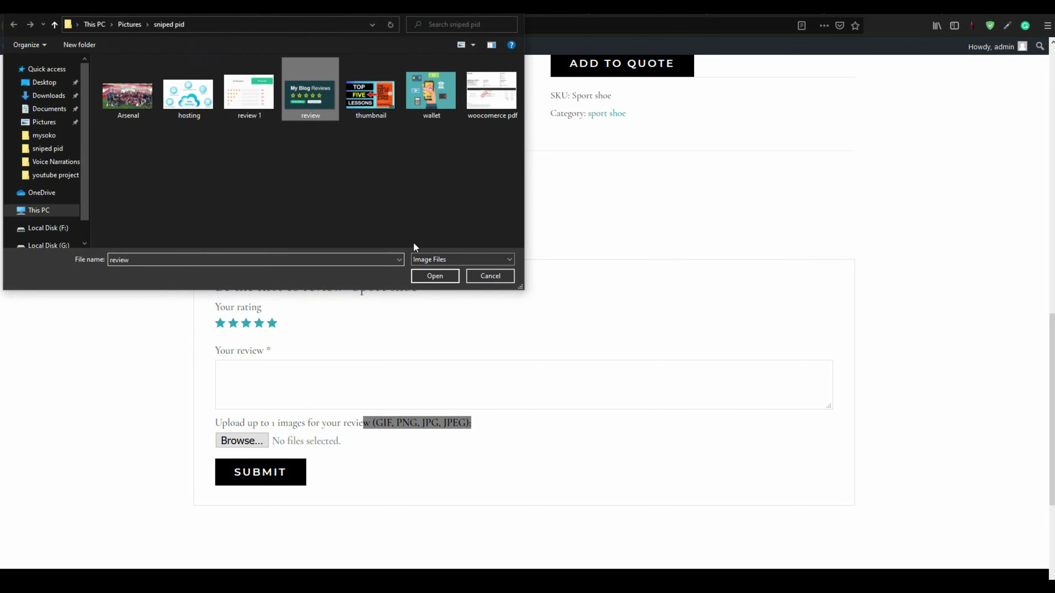
{"action": "left_click", "coordinate": [428, 276]}
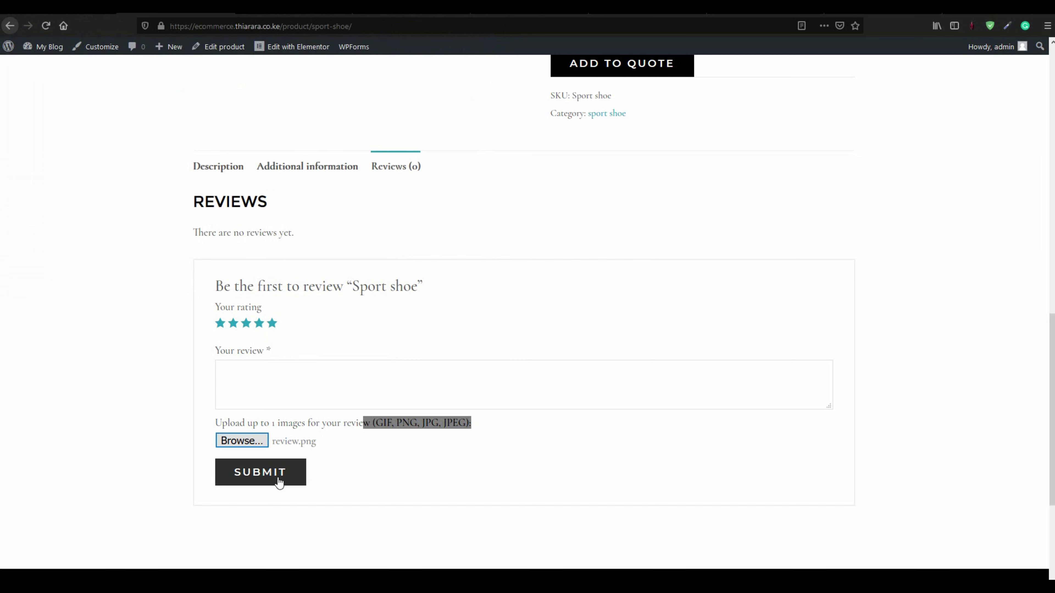
{"action": "left_click", "coordinate": [257, 372]}
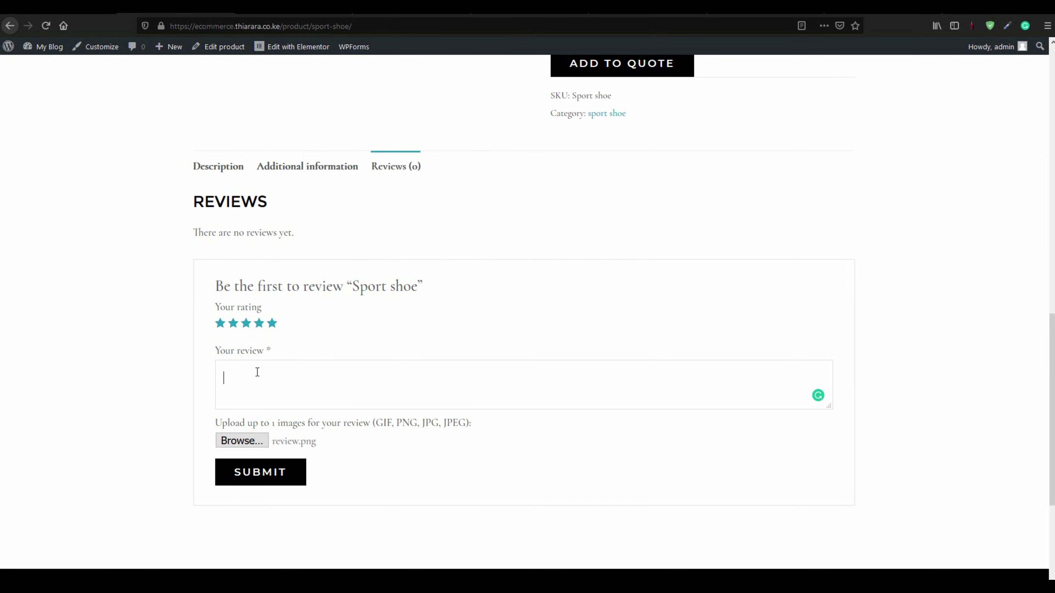
{"action": "type", "text": "good for sport"}
{"action": "left_click", "coordinate": [261, 474]}
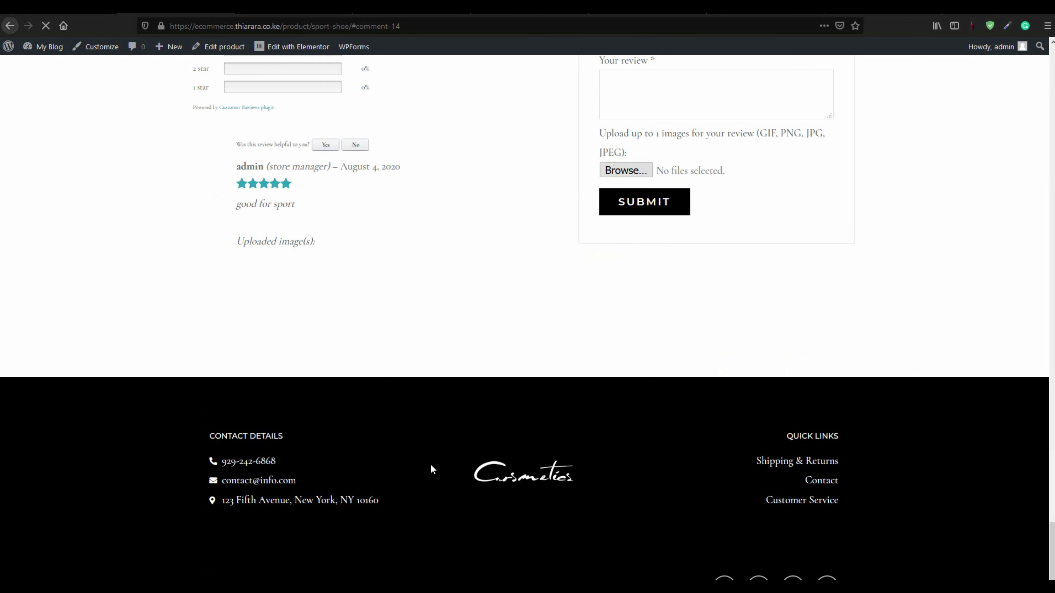
Step: Check the new review's summary and answer Yes to 'Was this review helpful to you?'
{"action": "scroll", "coordinate": [312, 364], "scroll_direction": "up", "scroll_amount": 4}
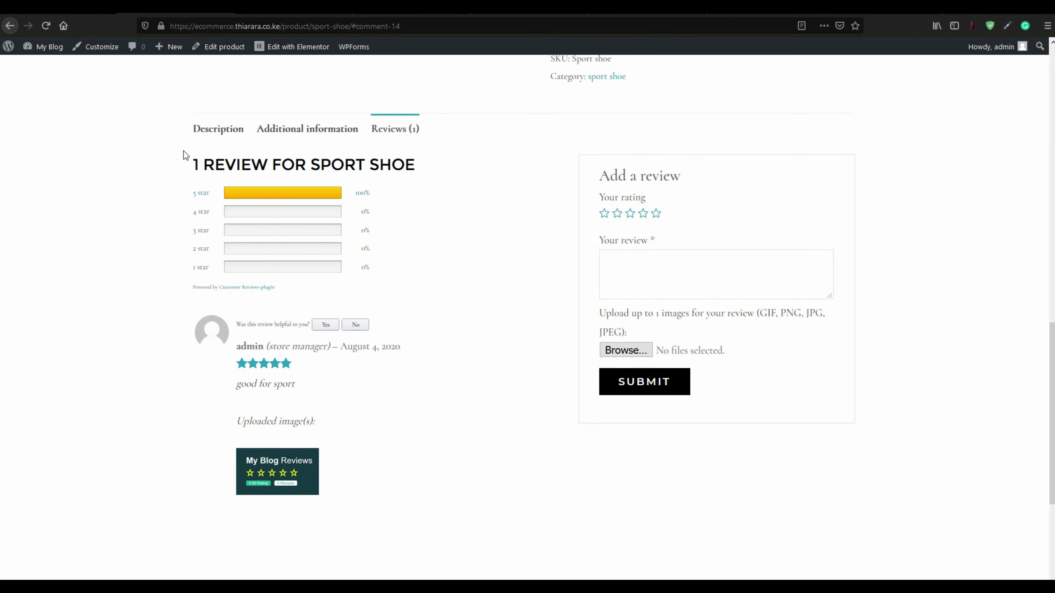
{"action": "mouse_move", "coordinate": [184, 155]}
{"action": "left_mouse_down"}
{"action": "mouse_move", "coordinate": [193, 165]}
{"action": "mouse_move", "coordinate": [179, 163]}
{"action": "left_mouse_up"}
{"action": "left_click", "coordinate": [250, 159]}
{"action": "left_click_drag", "start_coordinate": [188, 168], "coordinate": [425, 216]}
{"action": "left_click", "coordinate": [272, 220]}
{"action": "left_click", "coordinate": [326, 326]}
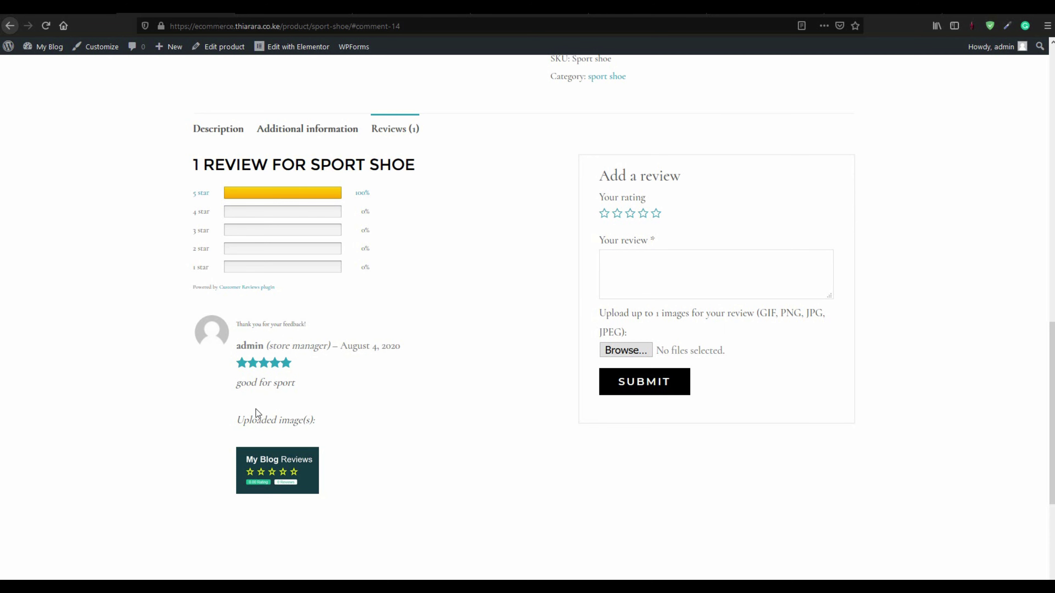
{"action": "mouse_move", "coordinate": [244, 399]}
{"action": "left_mouse_down"}
{"action": "mouse_move", "coordinate": [266, 420]}
{"action": "mouse_move", "coordinate": [236, 407]}
{"action": "left_mouse_up"}
{"action": "left_click", "coordinate": [363, 468]}
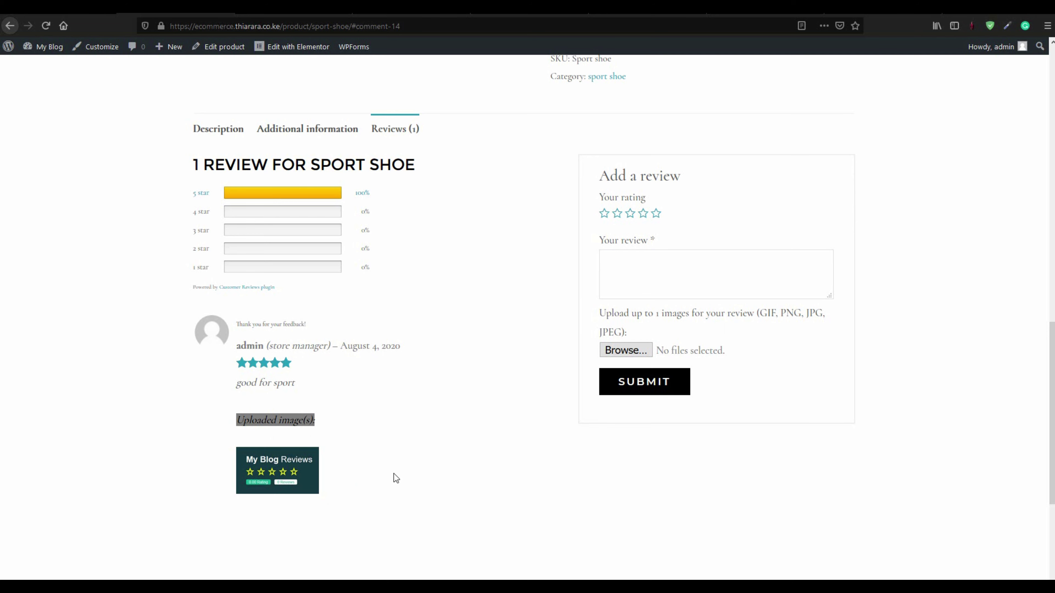